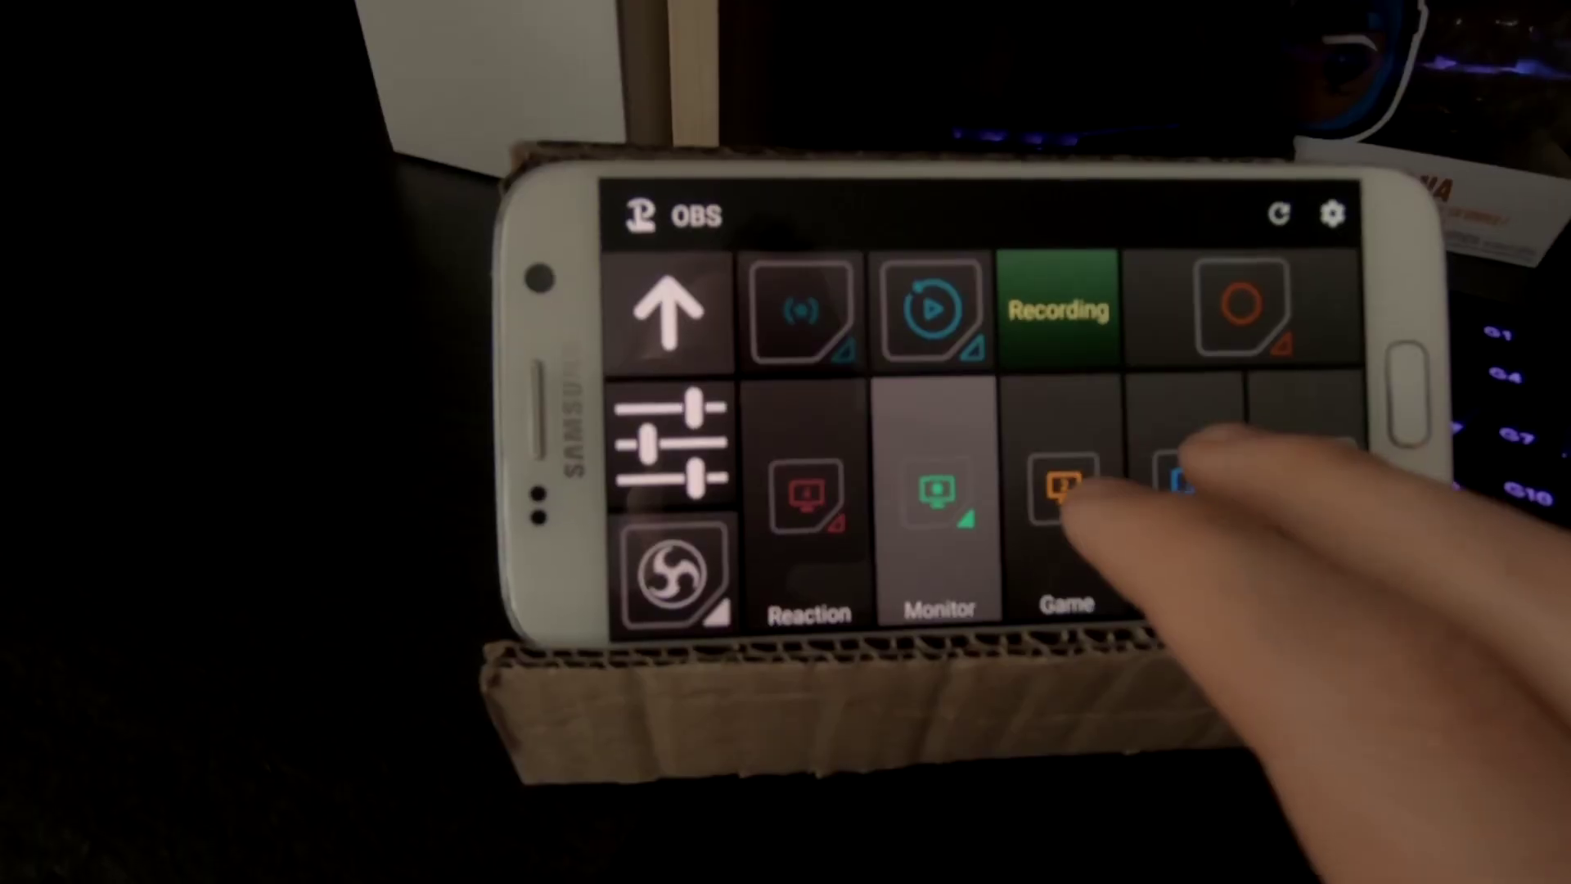
Step: From the phone, switch the live OBS scene to Camera, then to Game
left_click(1182, 490)
left_click(1062, 491)
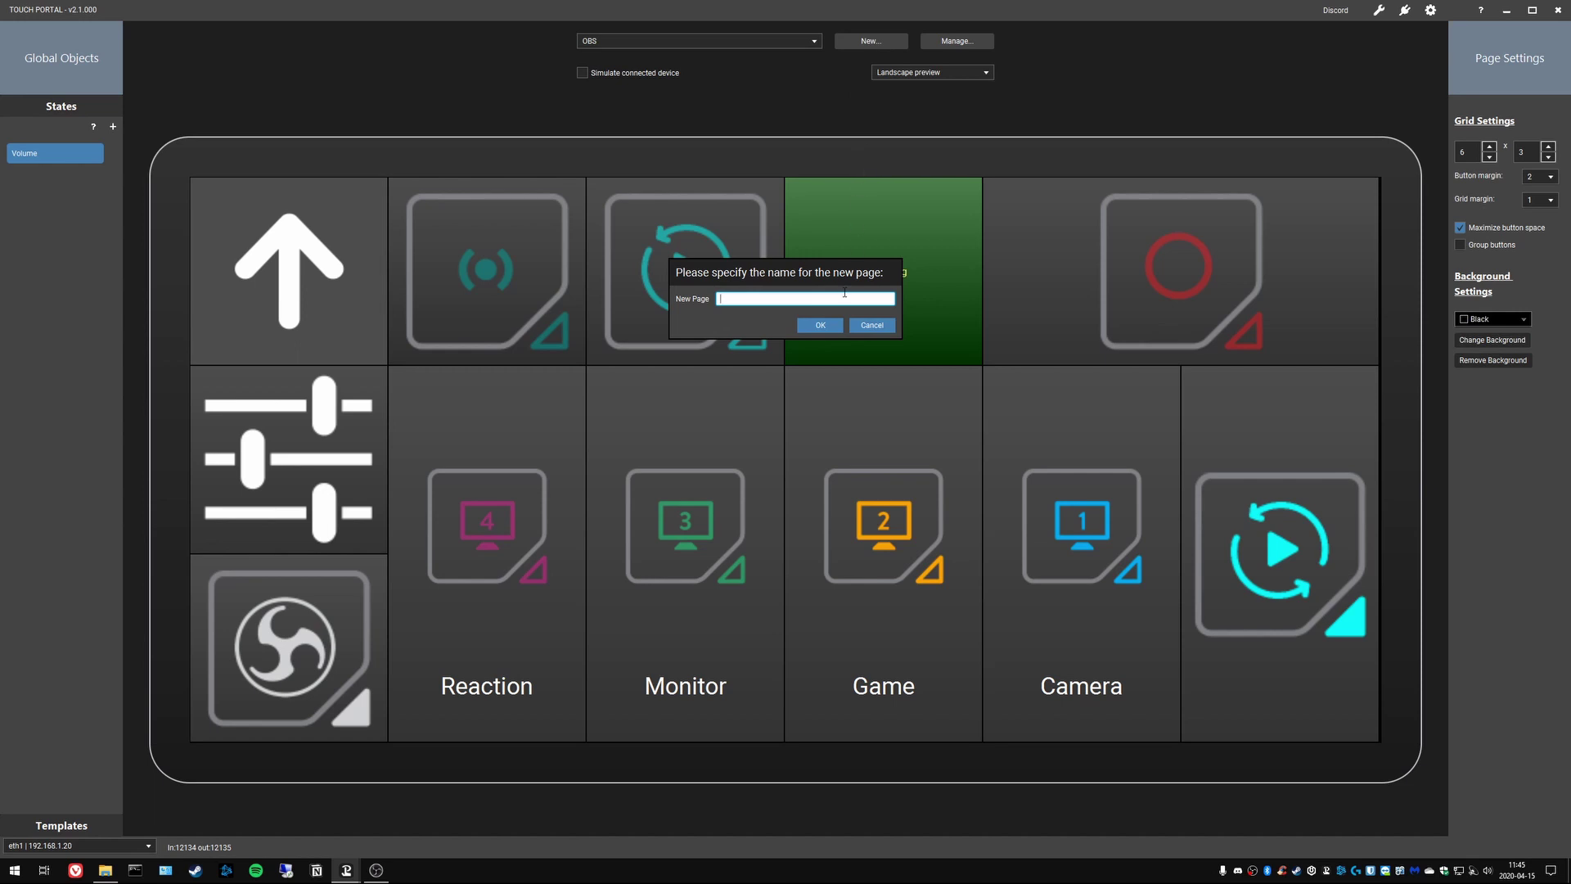
Step: Name the new page 'Guide' and confirm its creation
left_click(844, 299)
type("Guide")
left_click(838, 326)
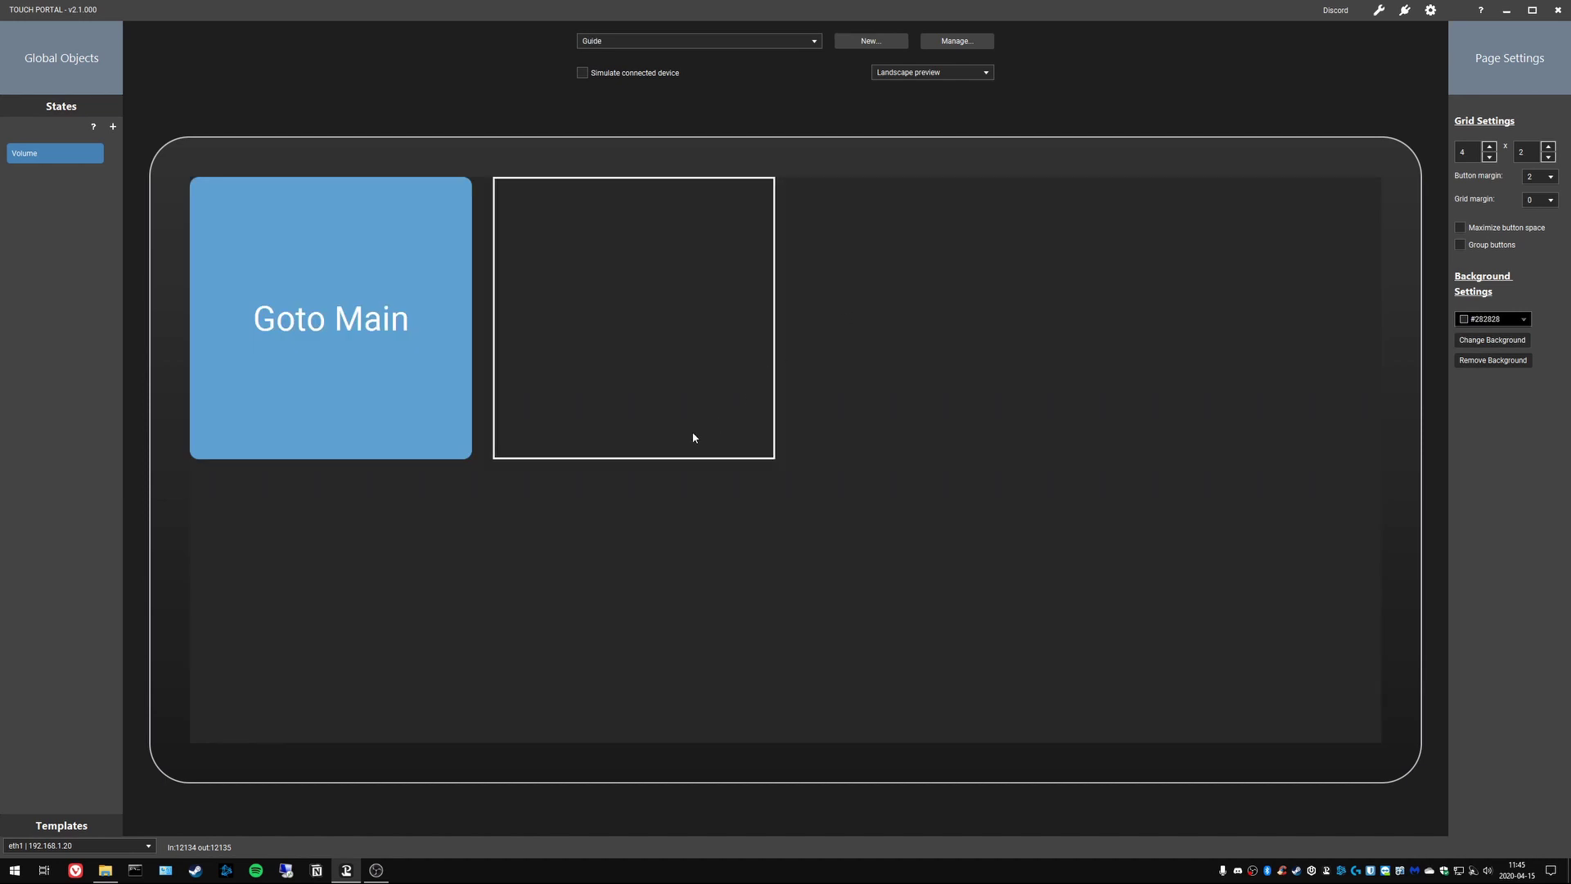
Step: Add a solid-background 'Camera' button whose press sets the OBS scene to 1.Camera Fullscreen
left_click(627, 361)
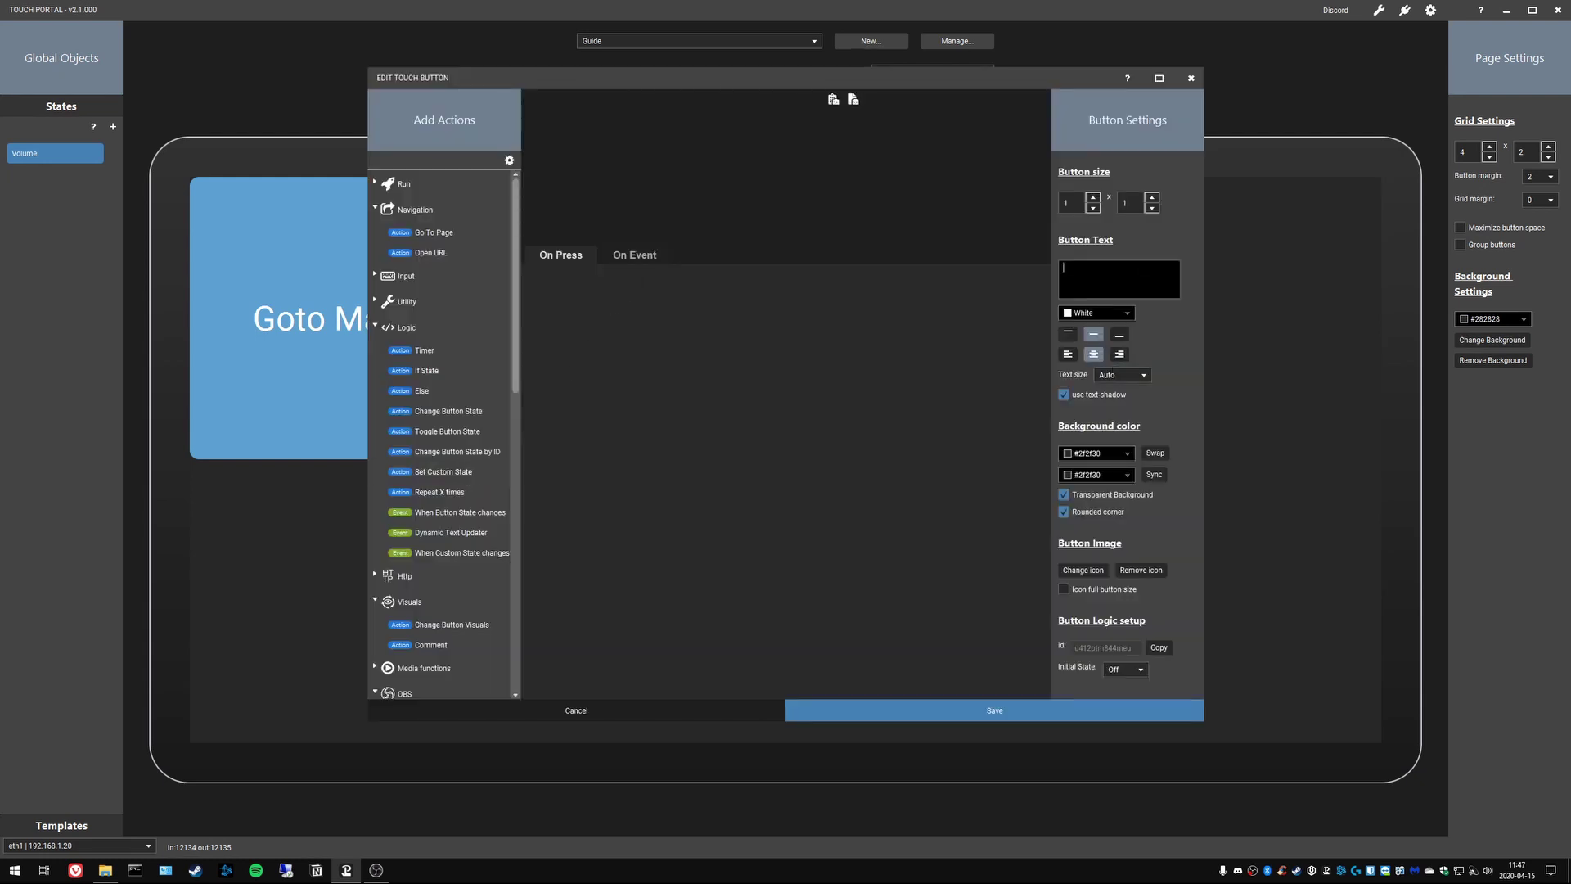
type("Camera")
left_click(1063, 494)
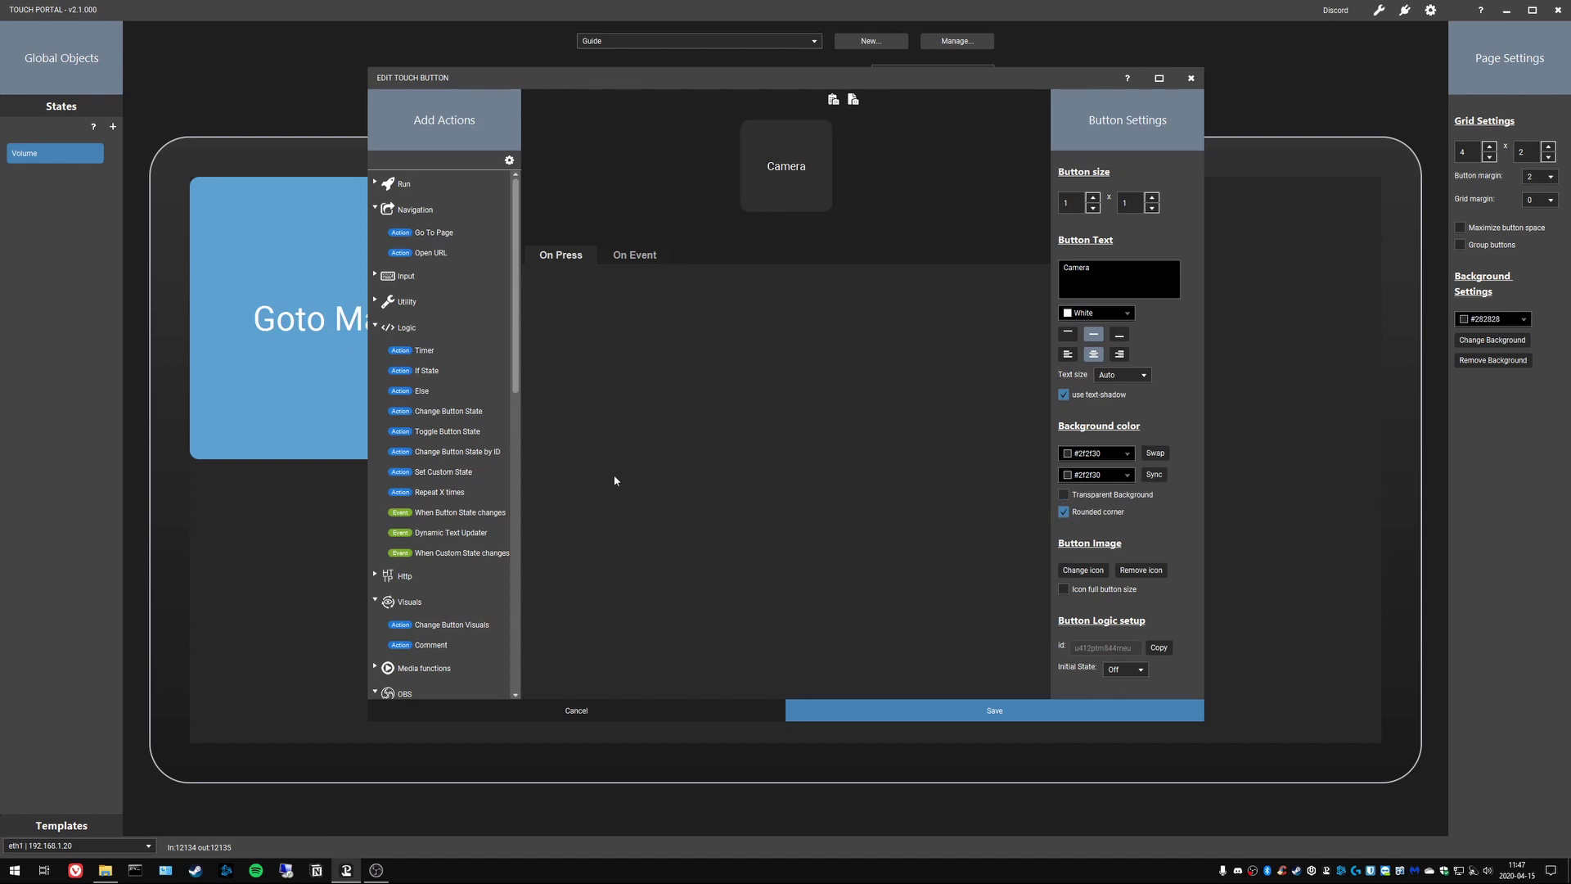
scroll(501, 495, "down", 1)
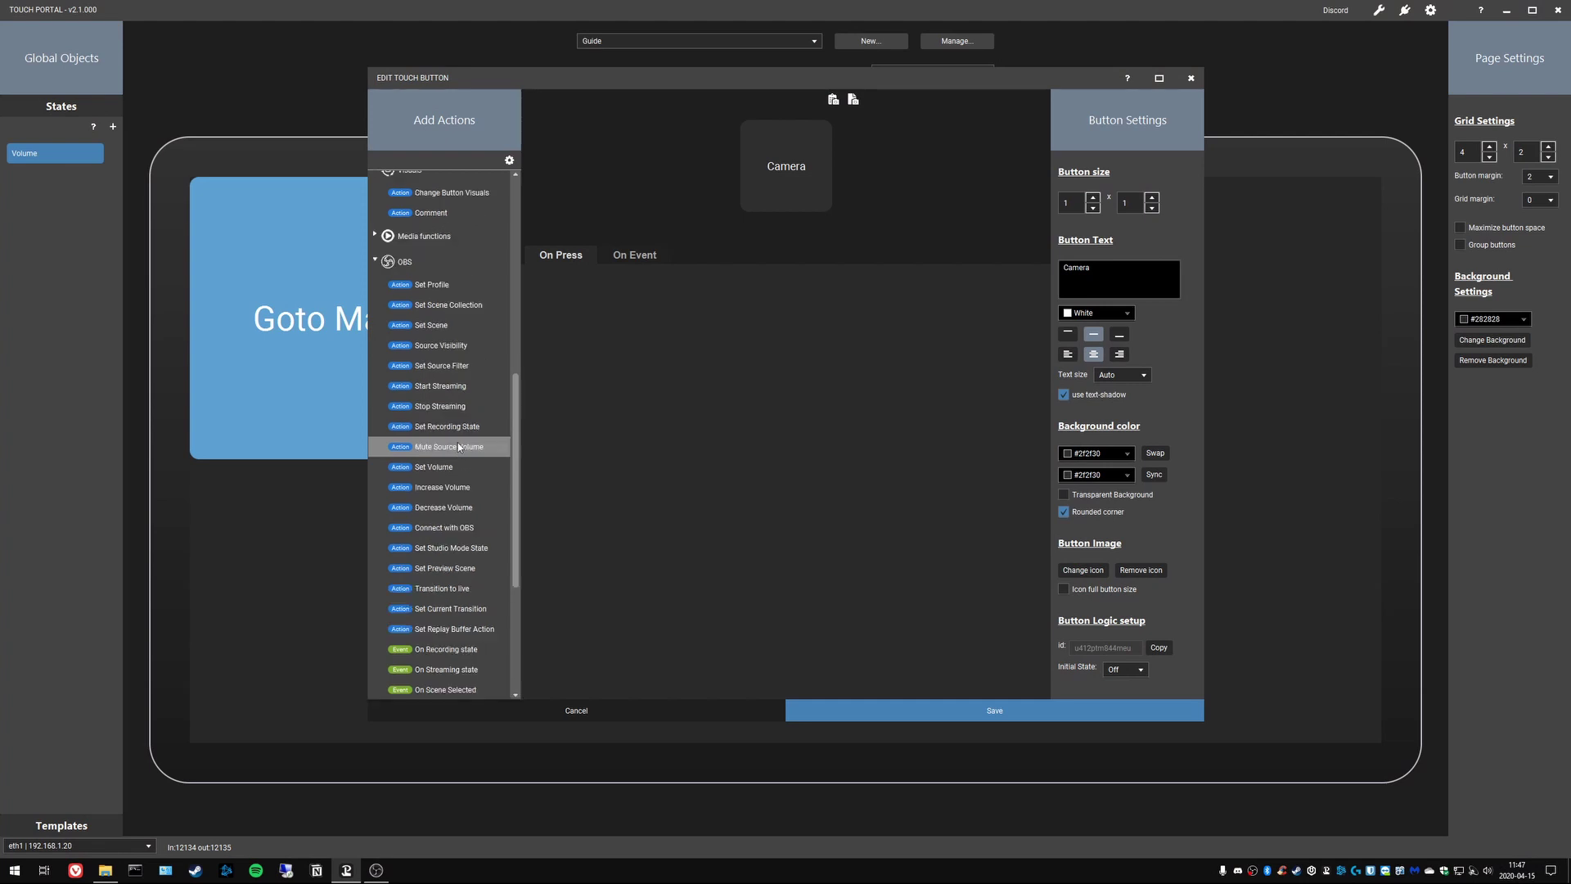
double_click(446, 325)
left_click(687, 282)
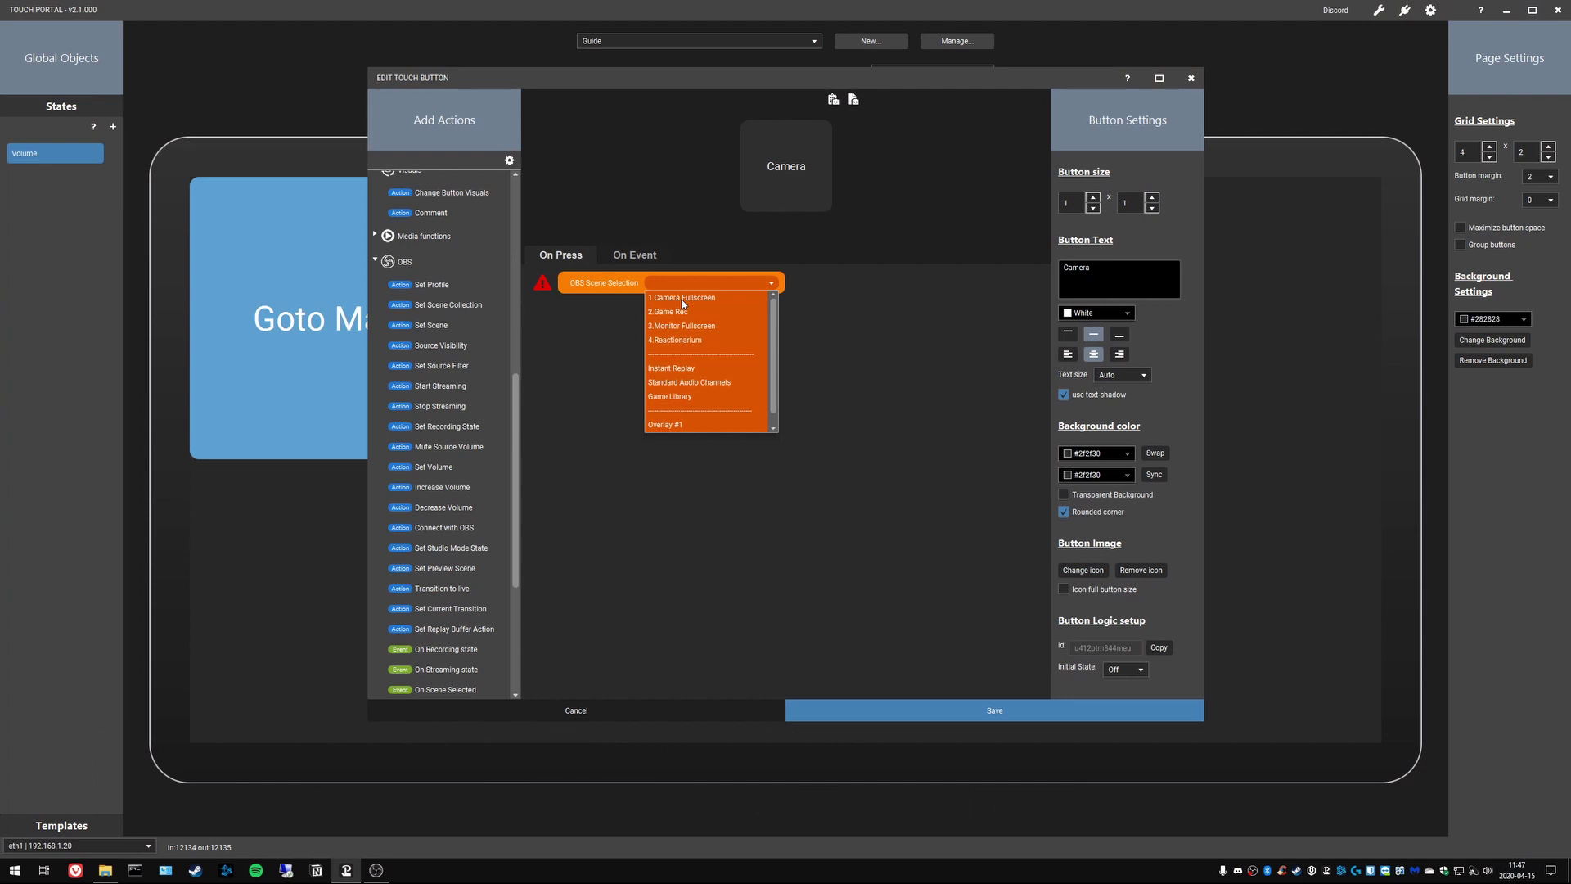
left_click(682, 299)
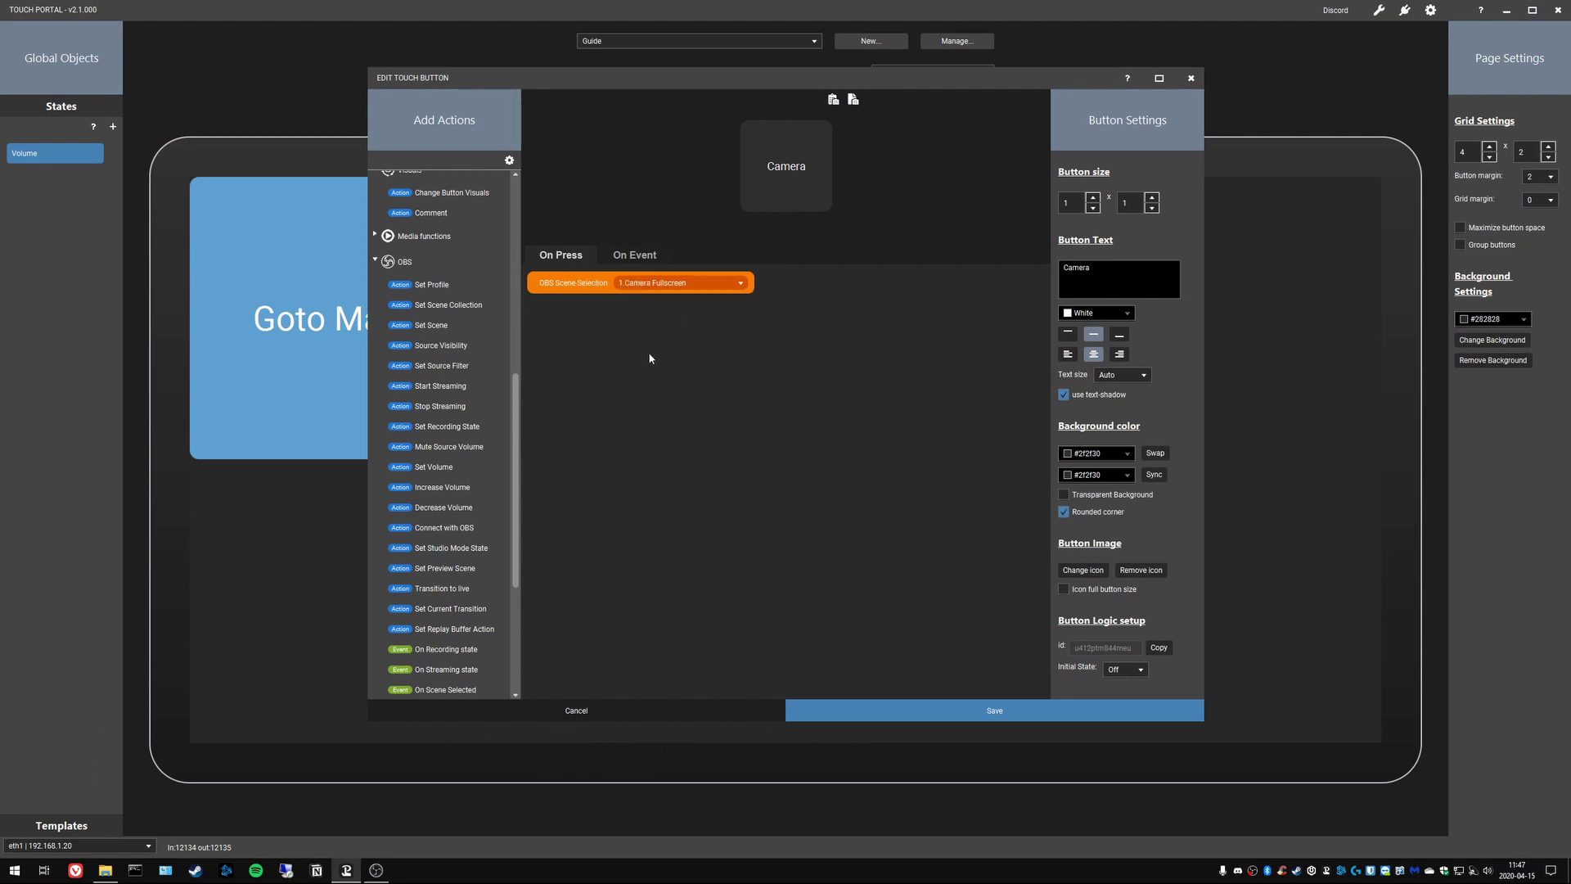
left_click(796, 707)
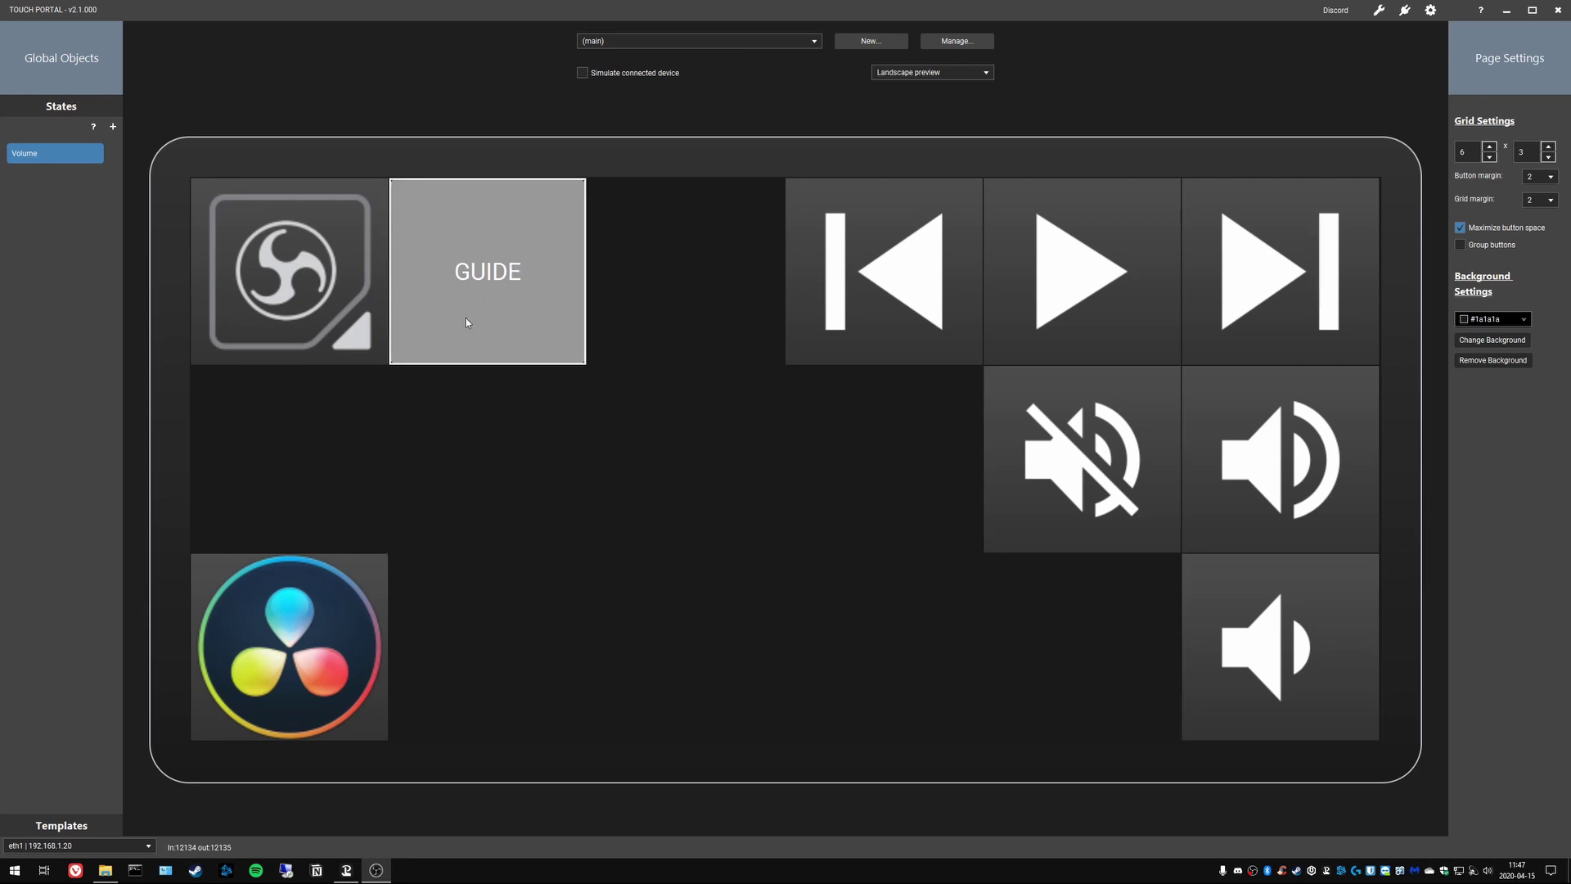
left_click(528, 266)
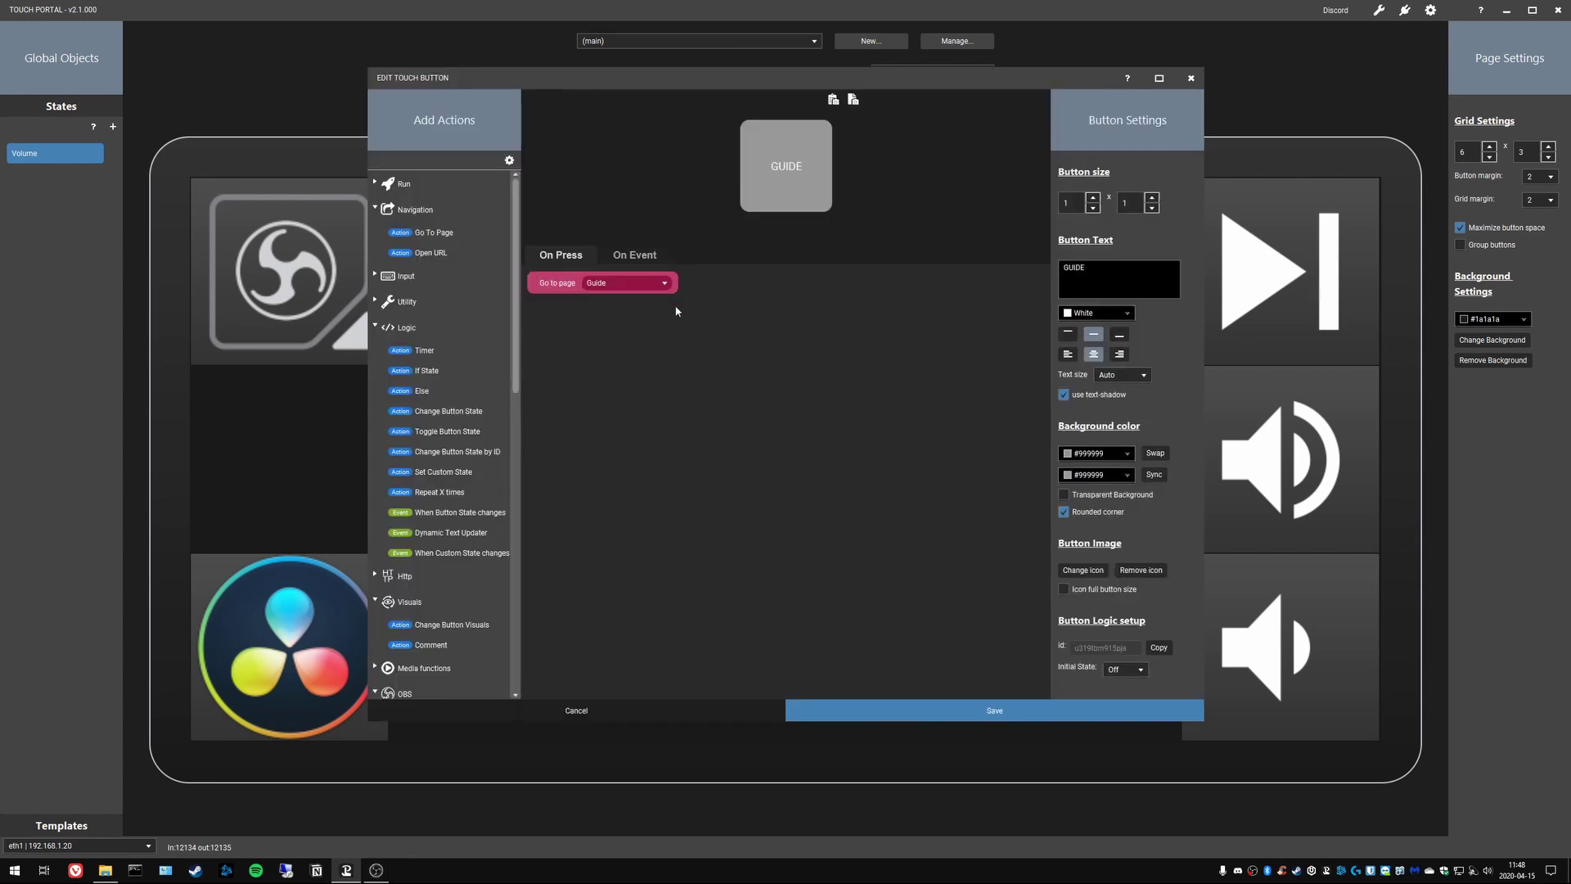
left_click(611, 286)
left_click(630, 352)
left_click(877, 716)
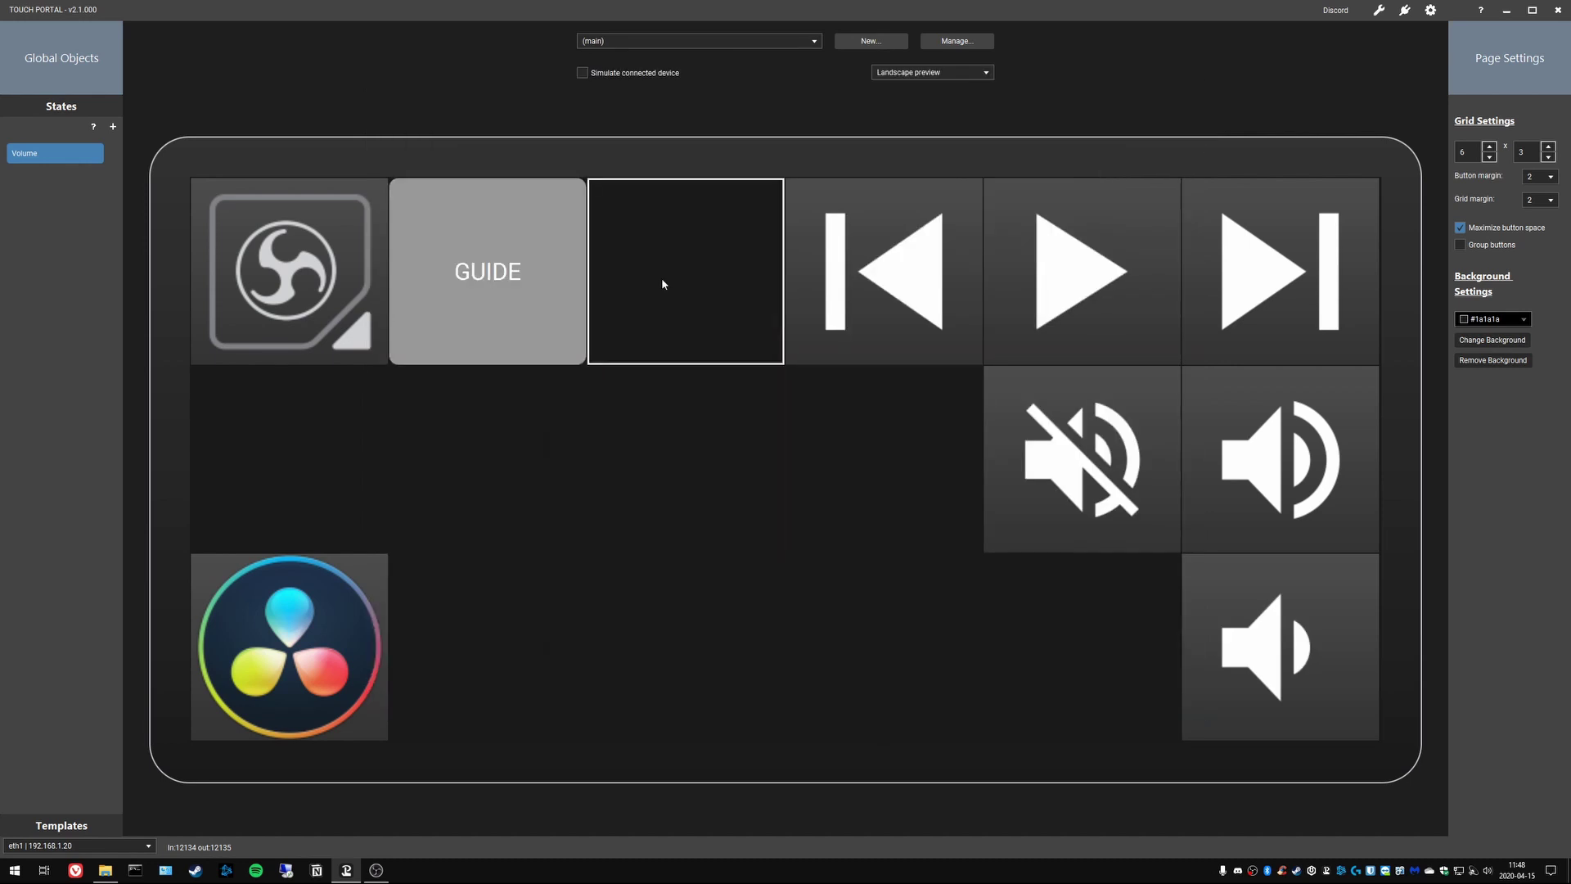
left_click(810, 41)
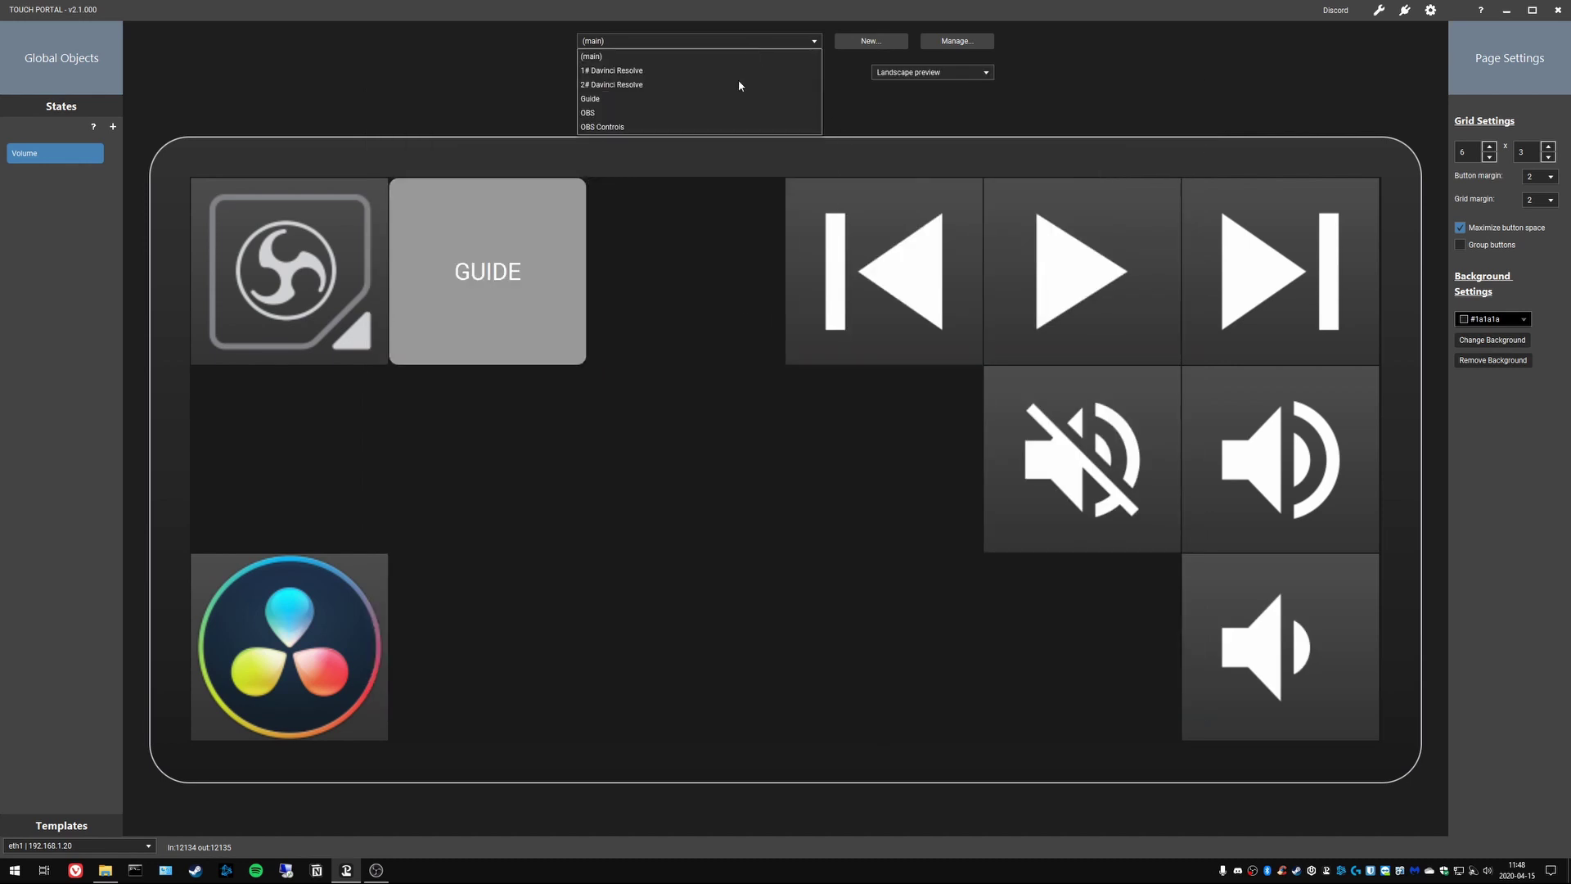
Step: On the Guide page, add a solid-background 'Monitor' button that sets OBS to 3.Monitor Fullscreen
left_click(591, 98)
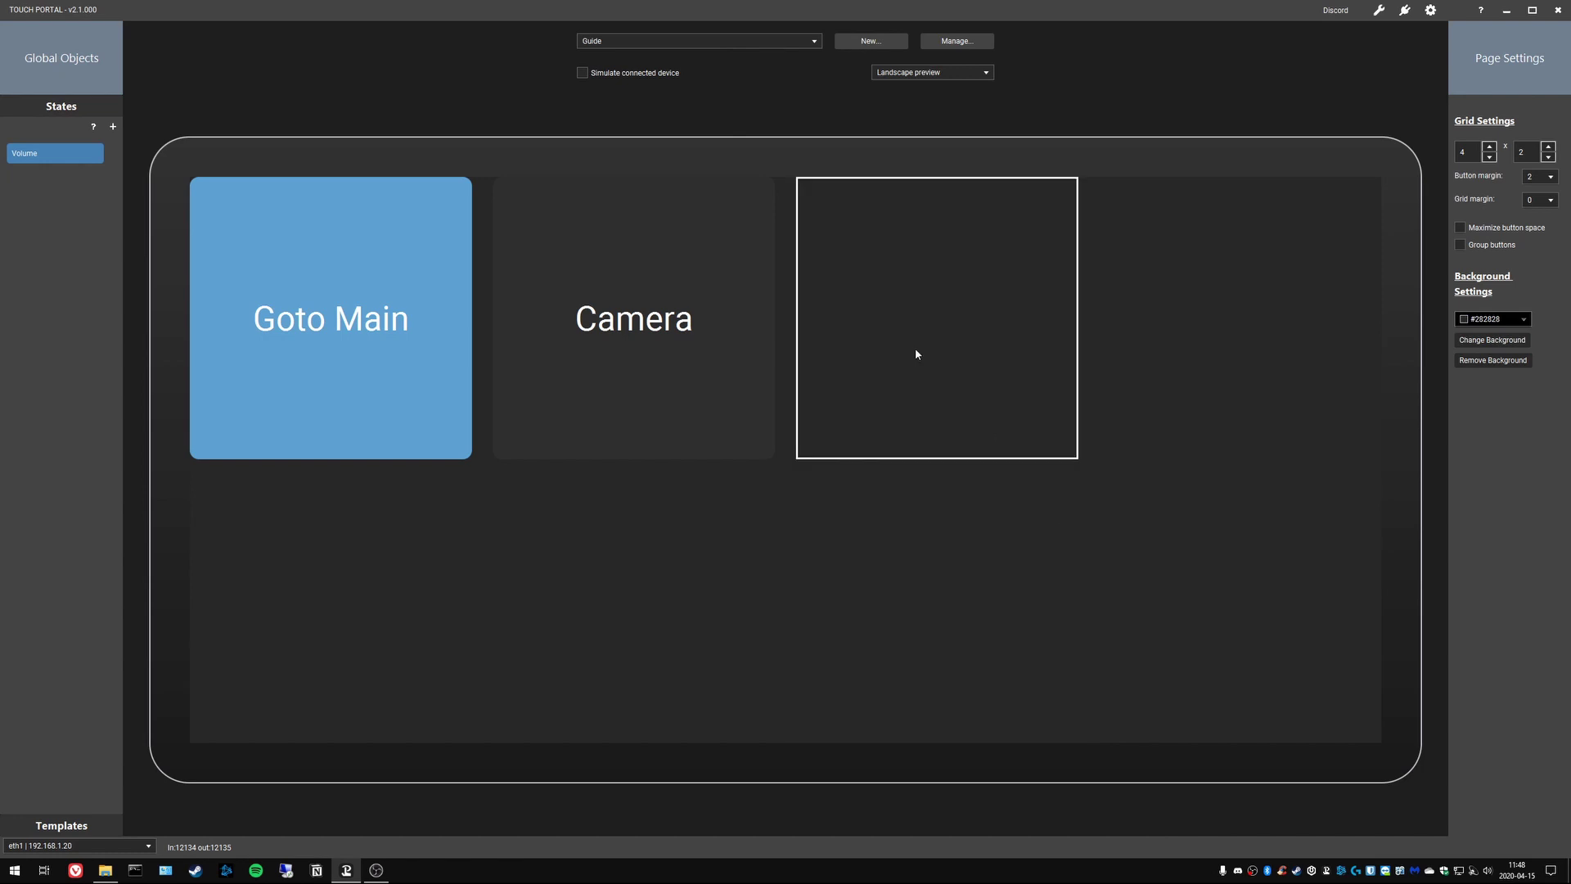
left_click(898, 336)
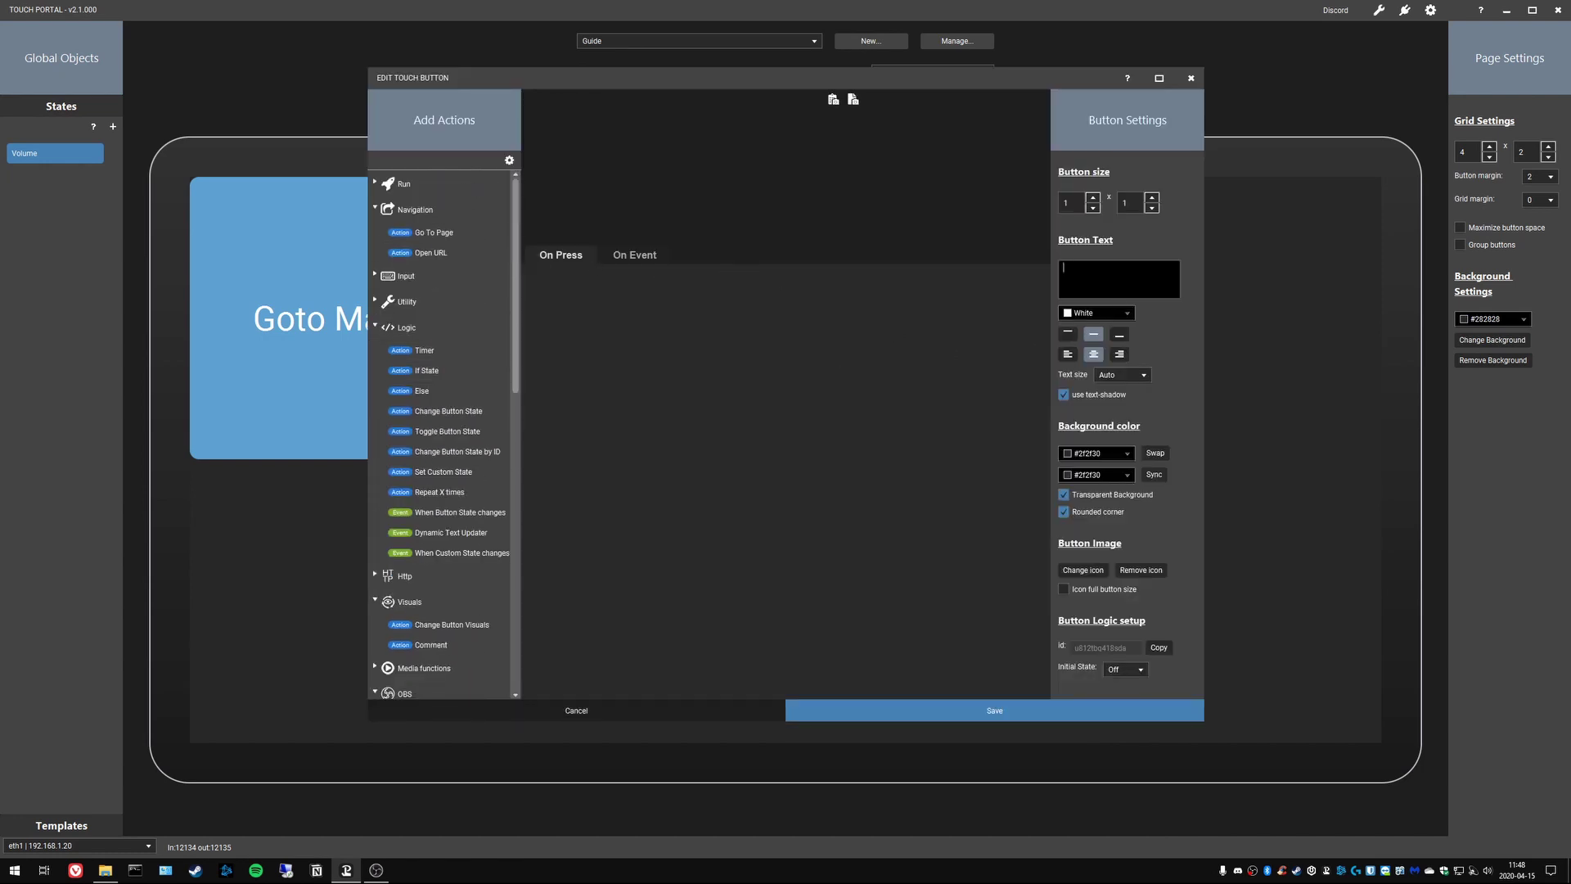
type("Monitor")
left_click(1065, 495)
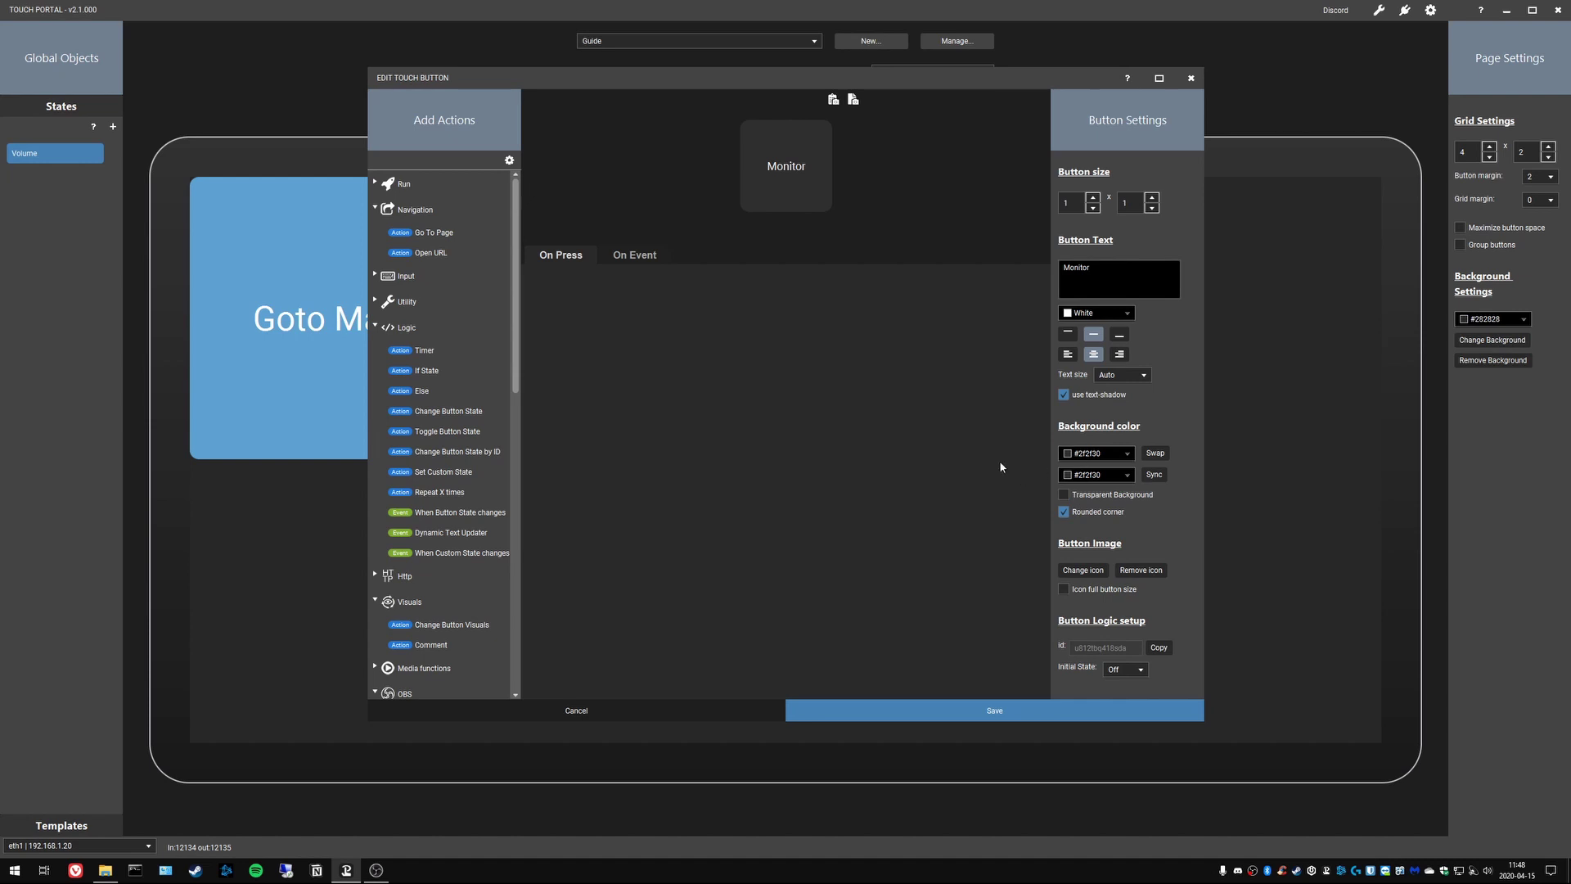
scroll(421, 483, "down", 5)
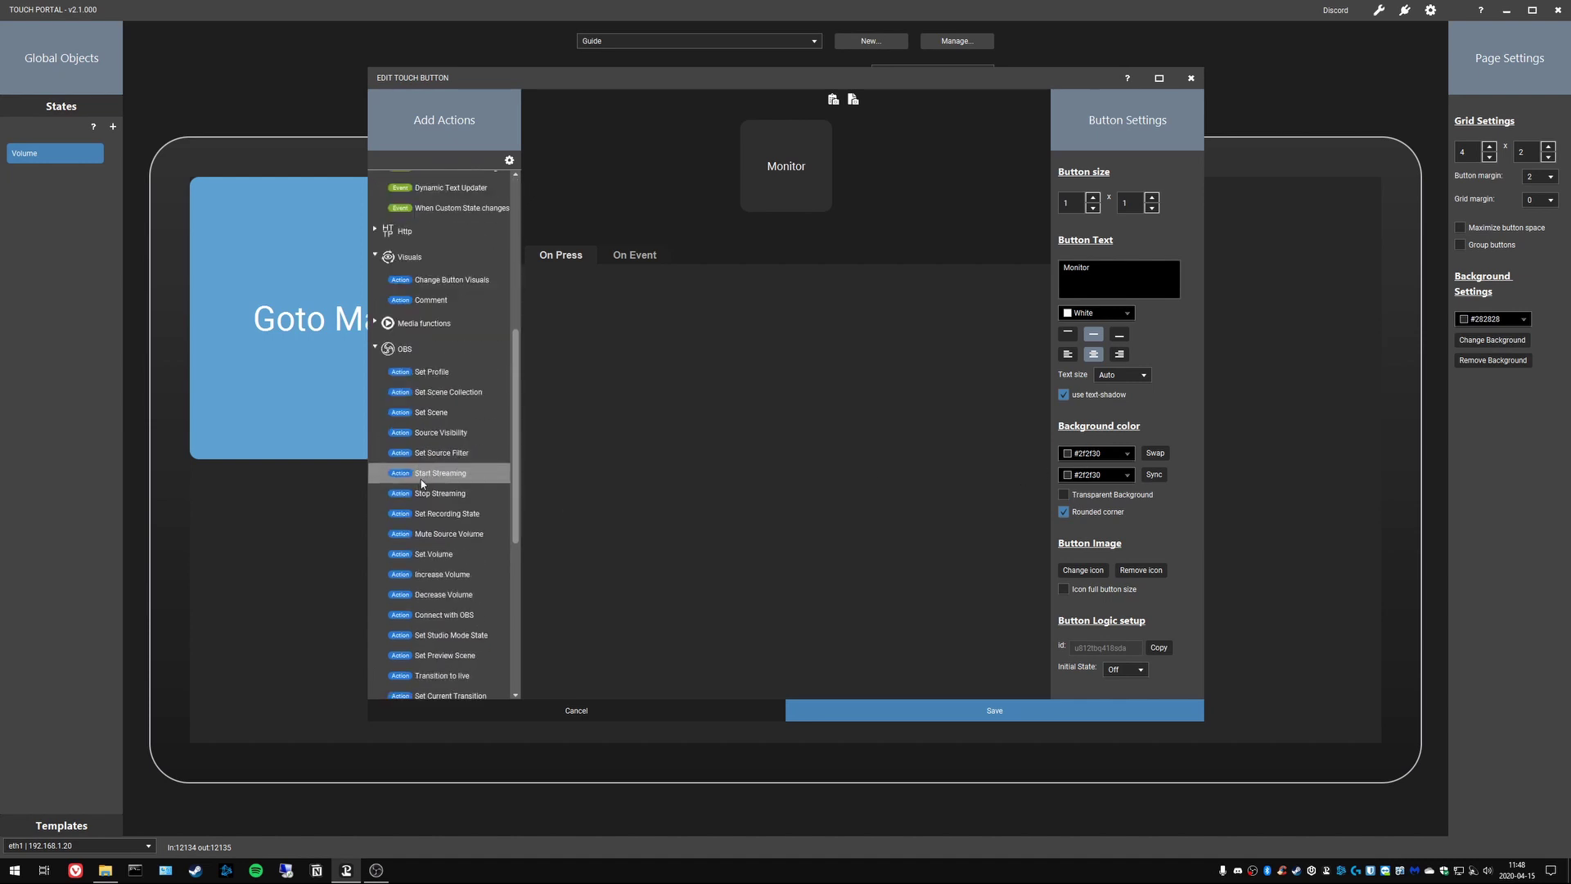
double_click(437, 414)
left_click(669, 284)
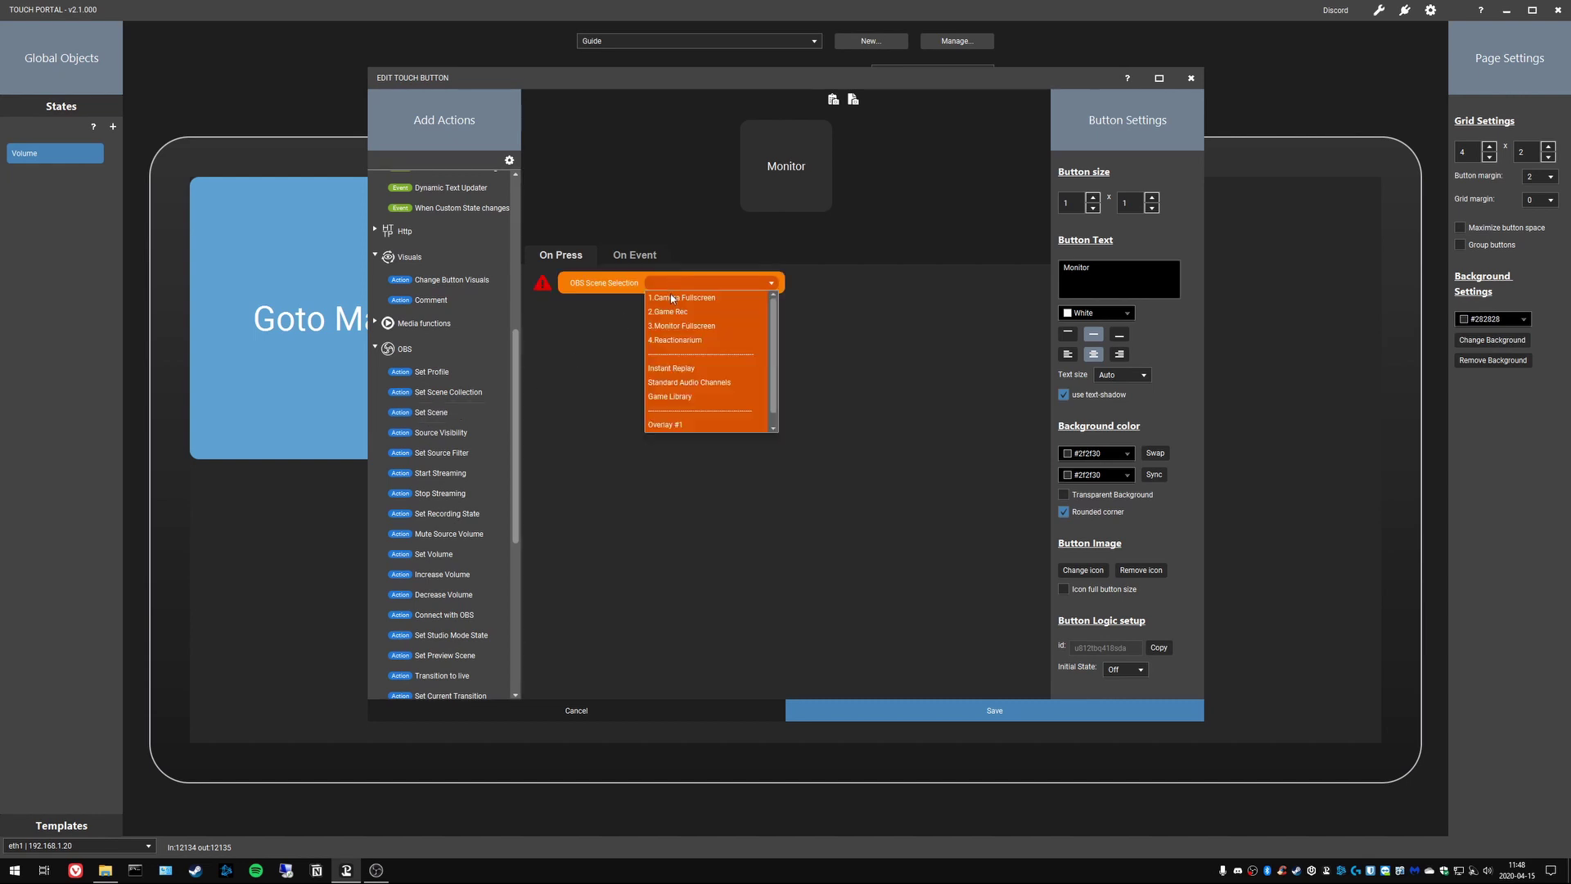
left_click(662, 327)
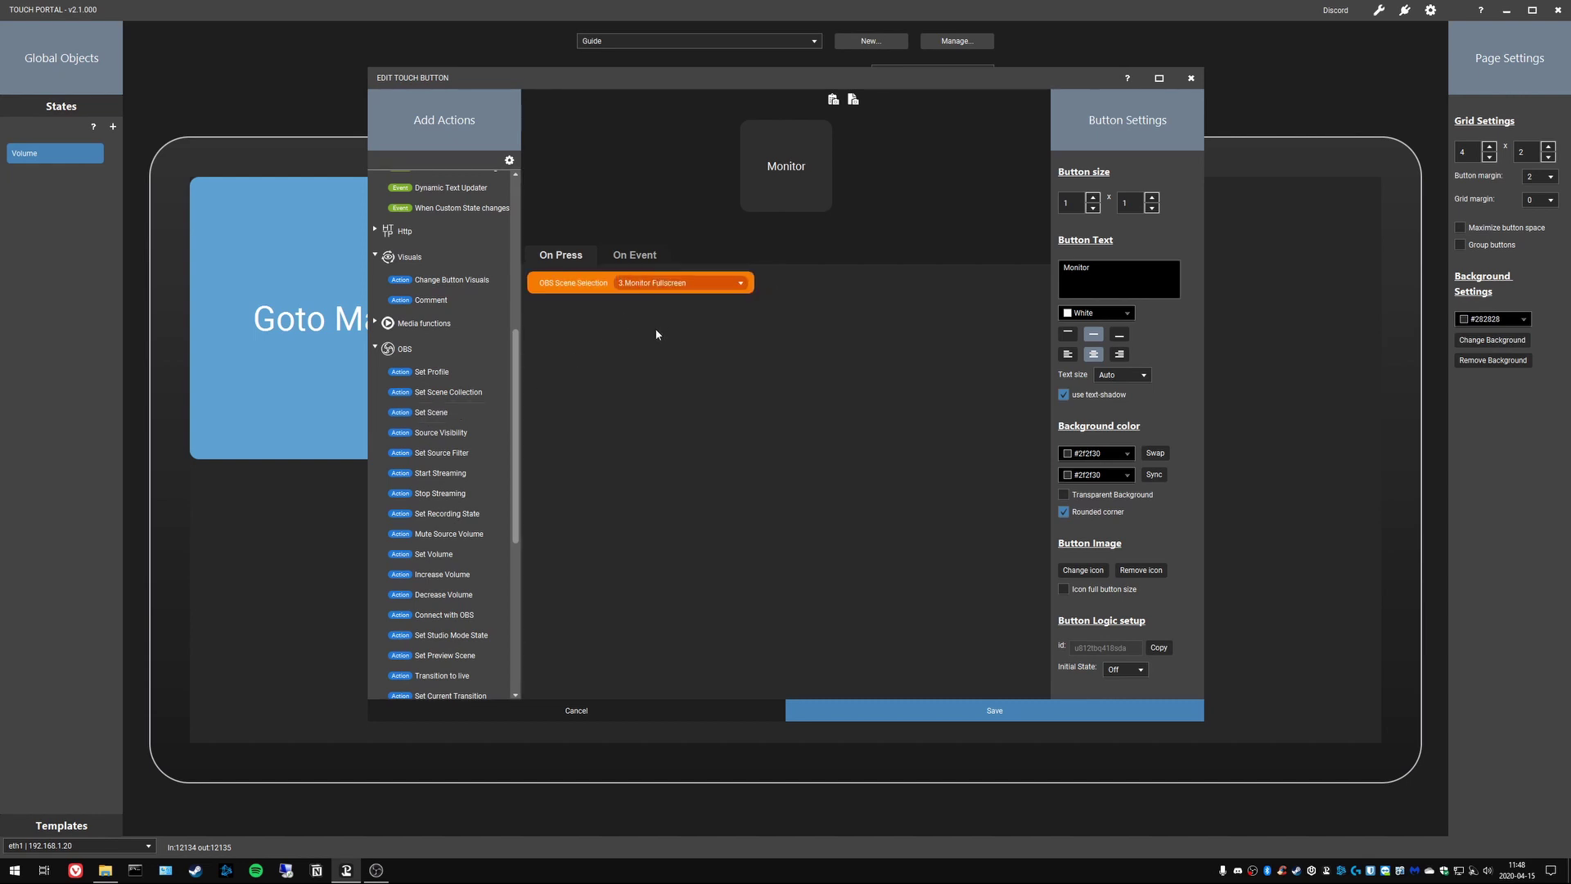
left_click(887, 707)
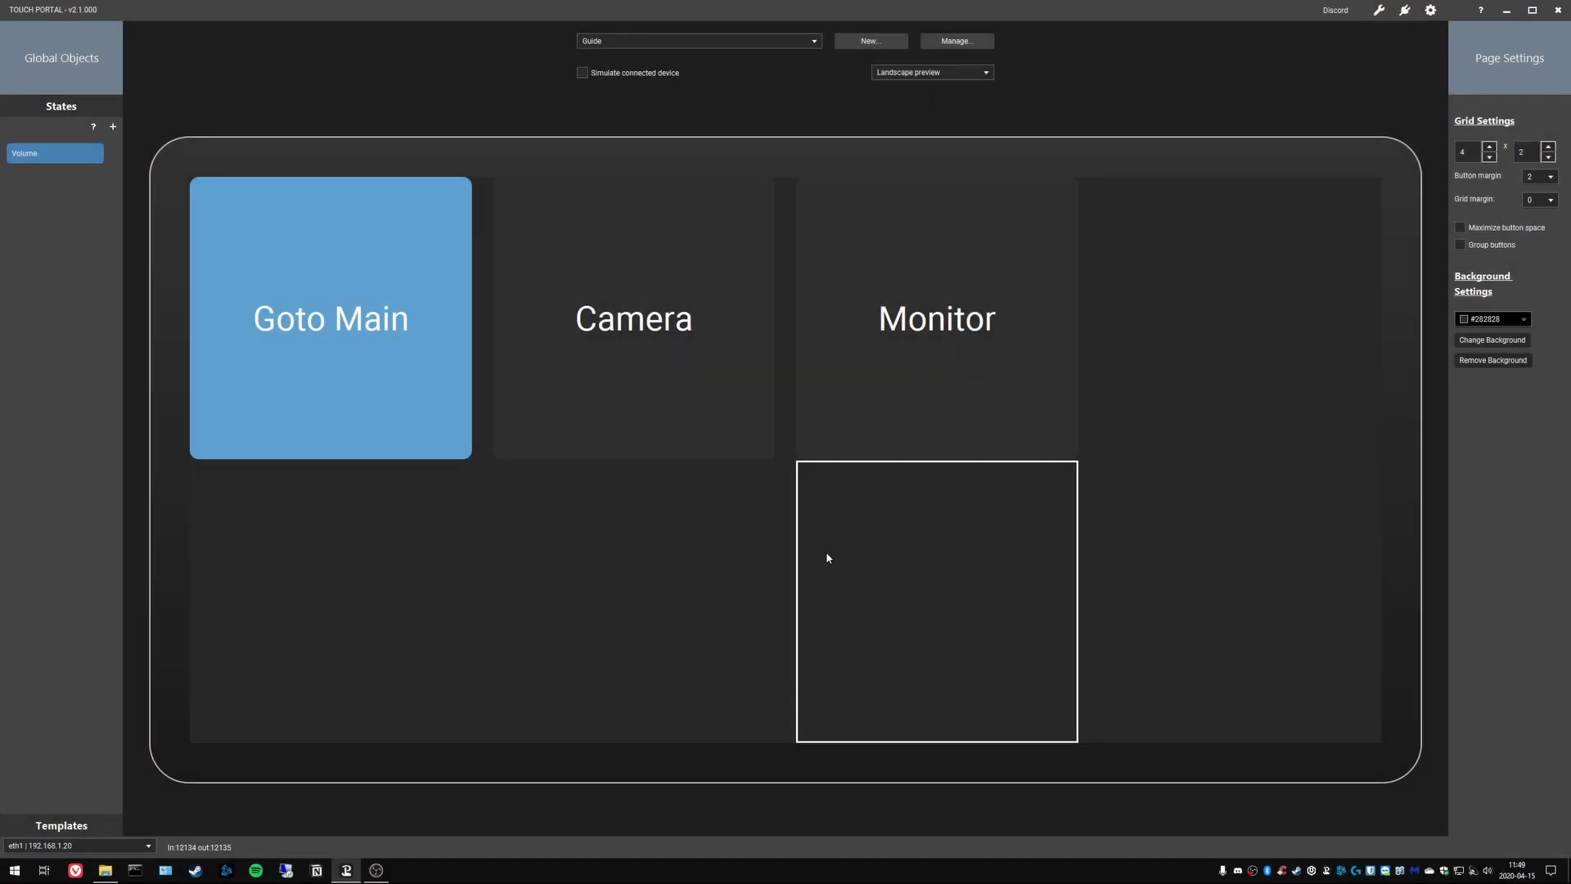
Step: Add an On Event rule to Camera for the OBS scene changing to 1.Camera Fullscreen
left_click(663, 322)
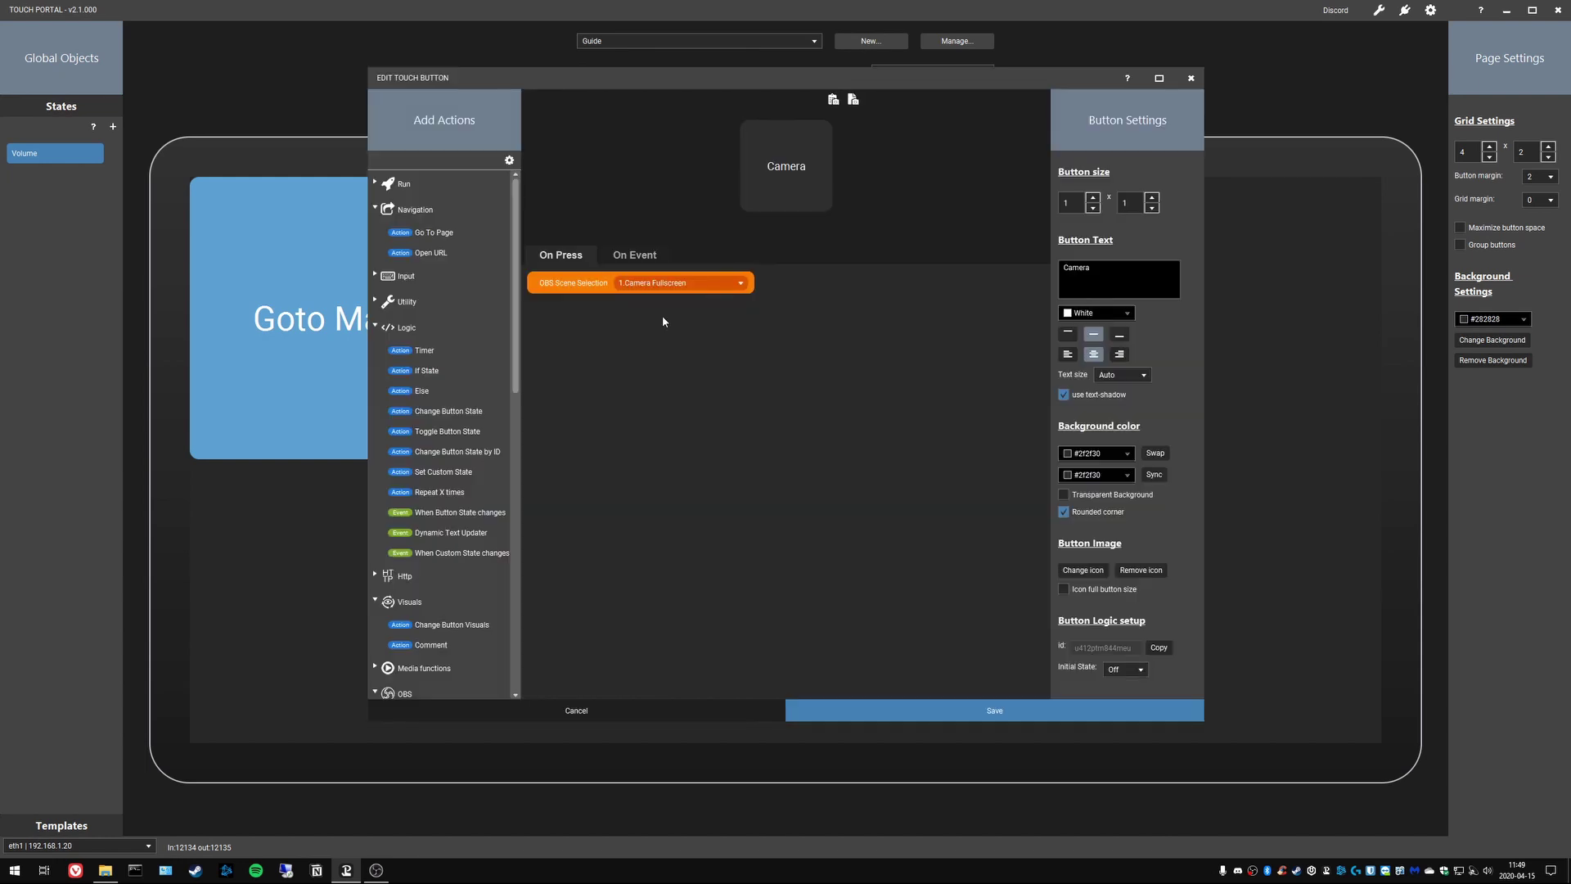
left_click(632, 257)
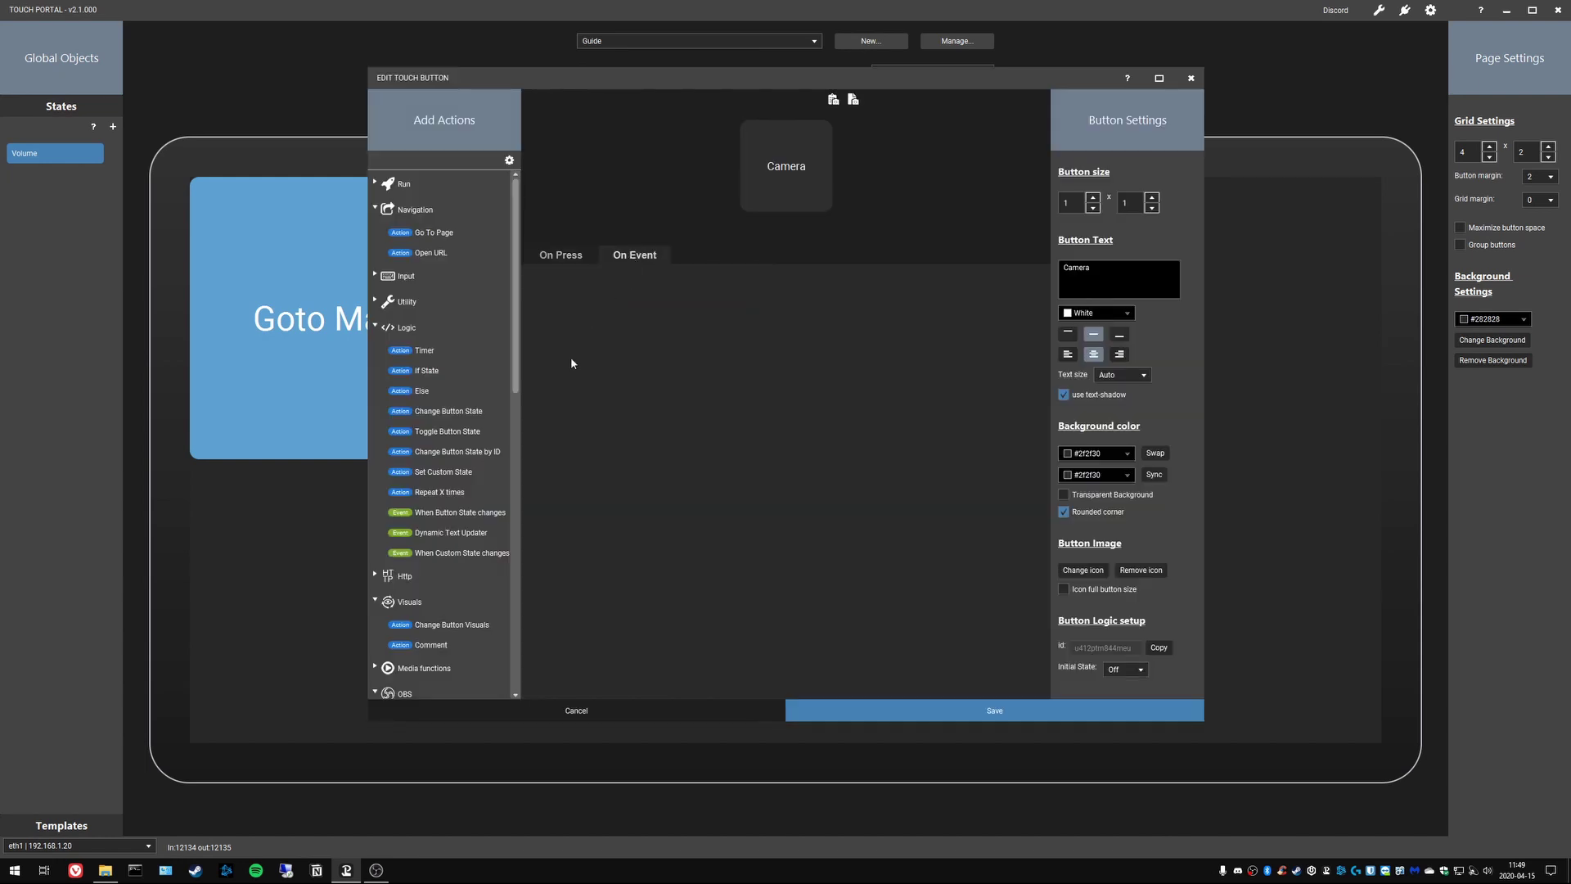
scroll(472, 447, "down", 10)
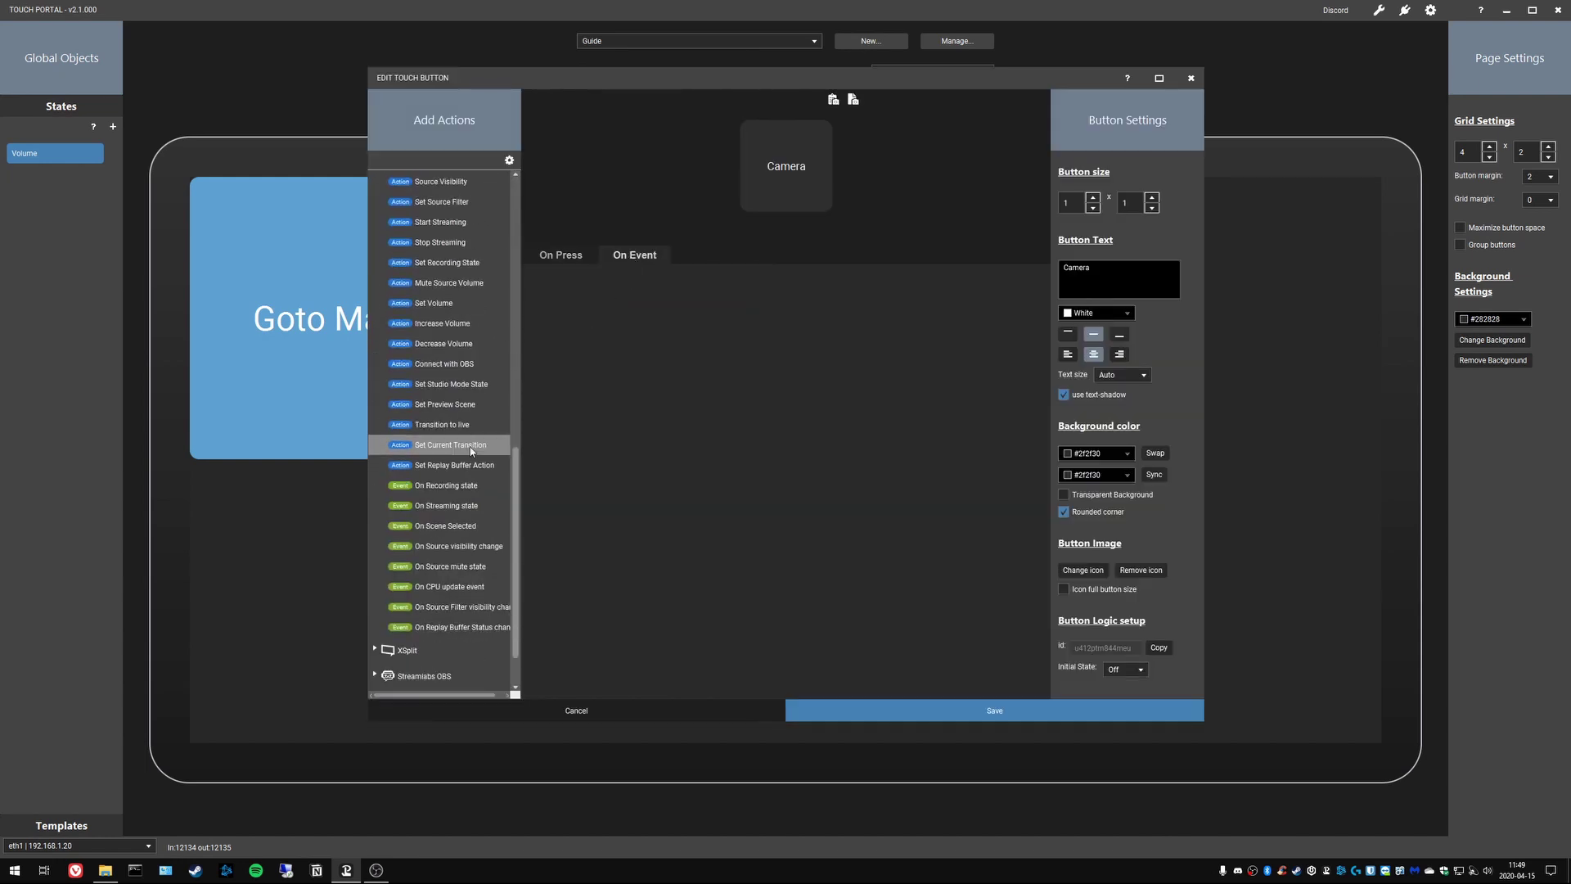
double_click(462, 528)
left_click(738, 293)
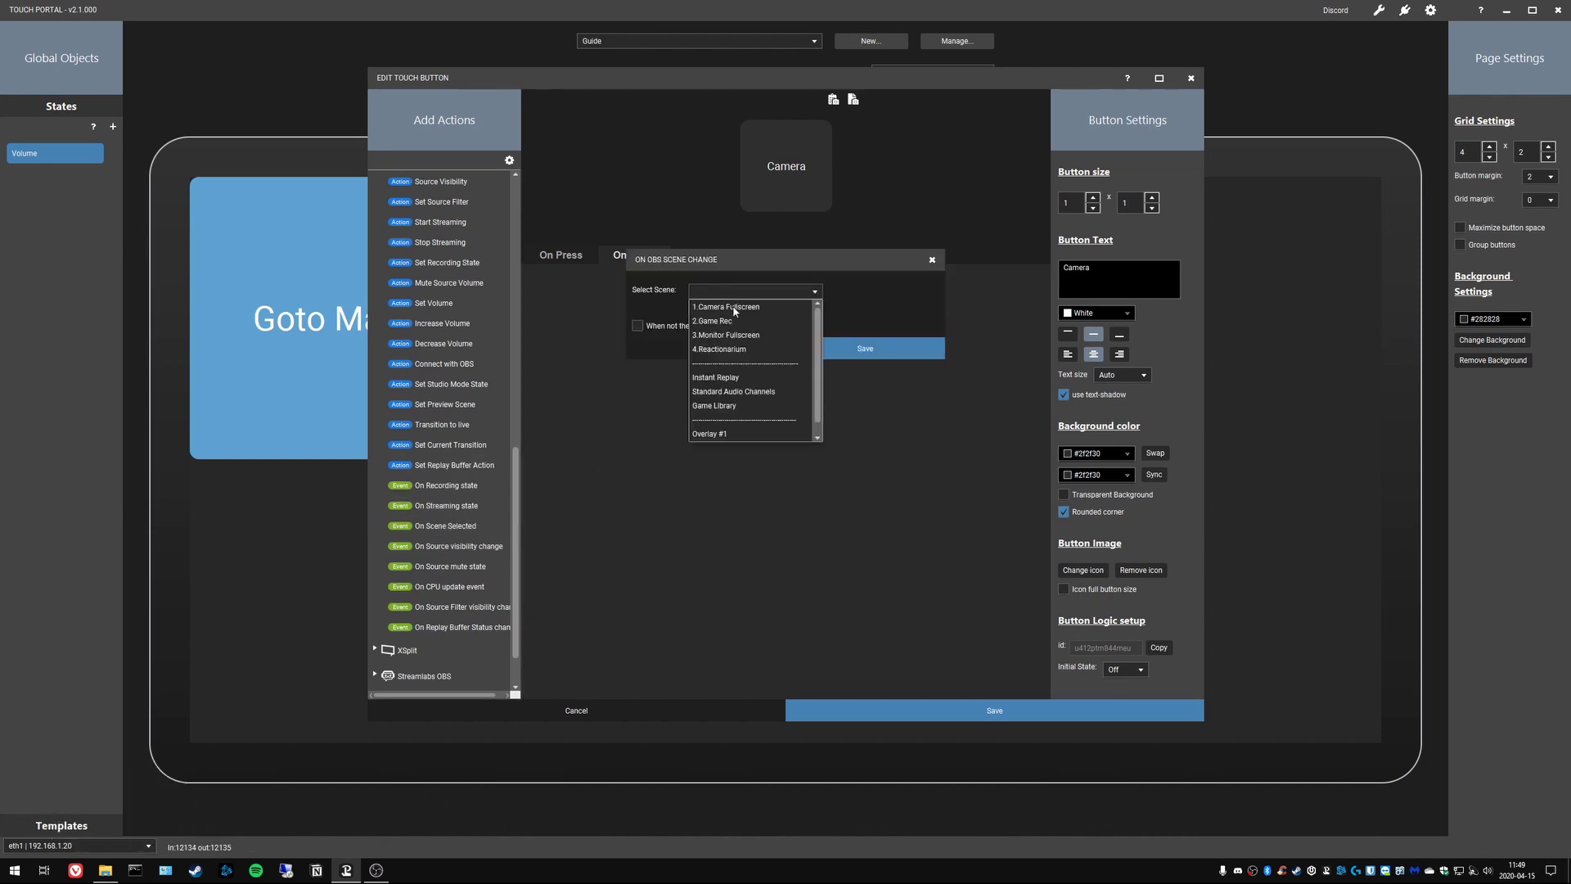
left_click(730, 308)
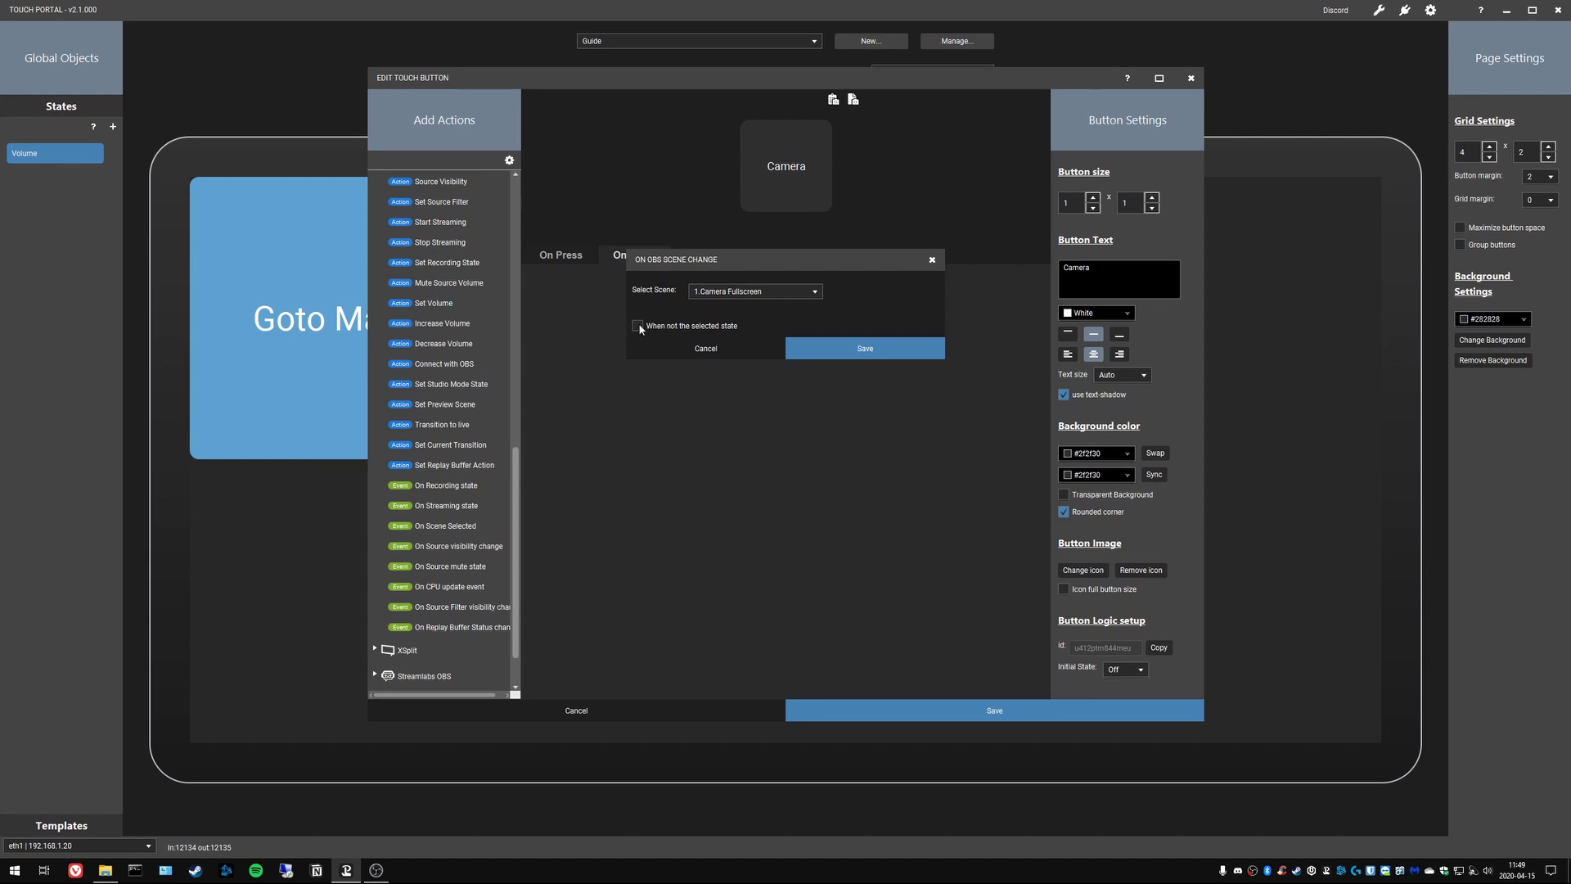
left_click(825, 349)
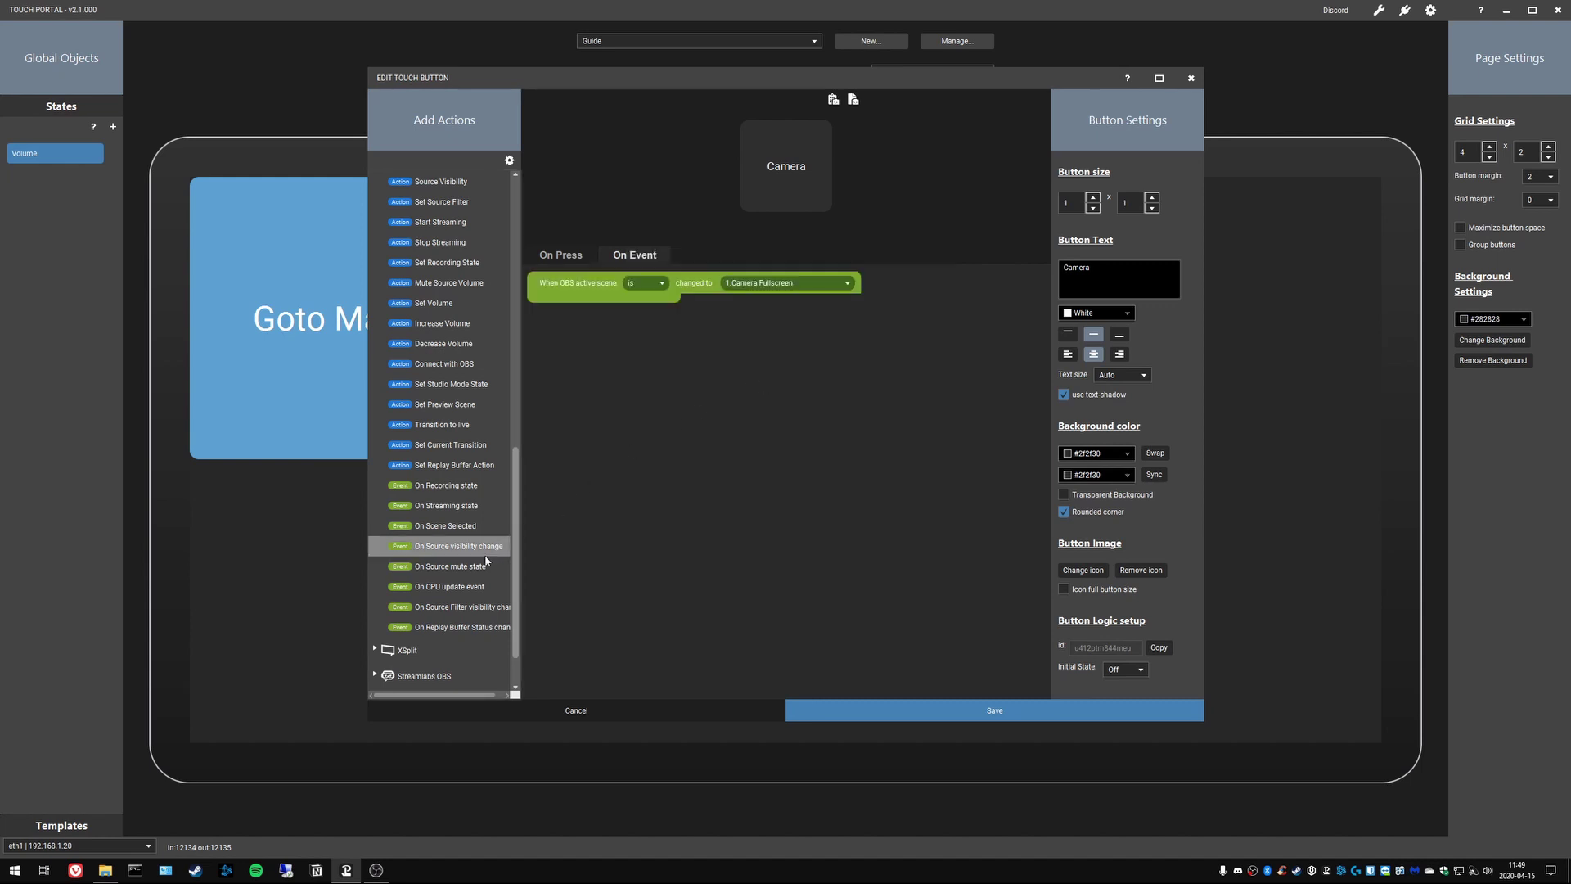
Step: Add a second rule firing when the active scene is not 1.Camera Fullscreen
double_click(456, 529)
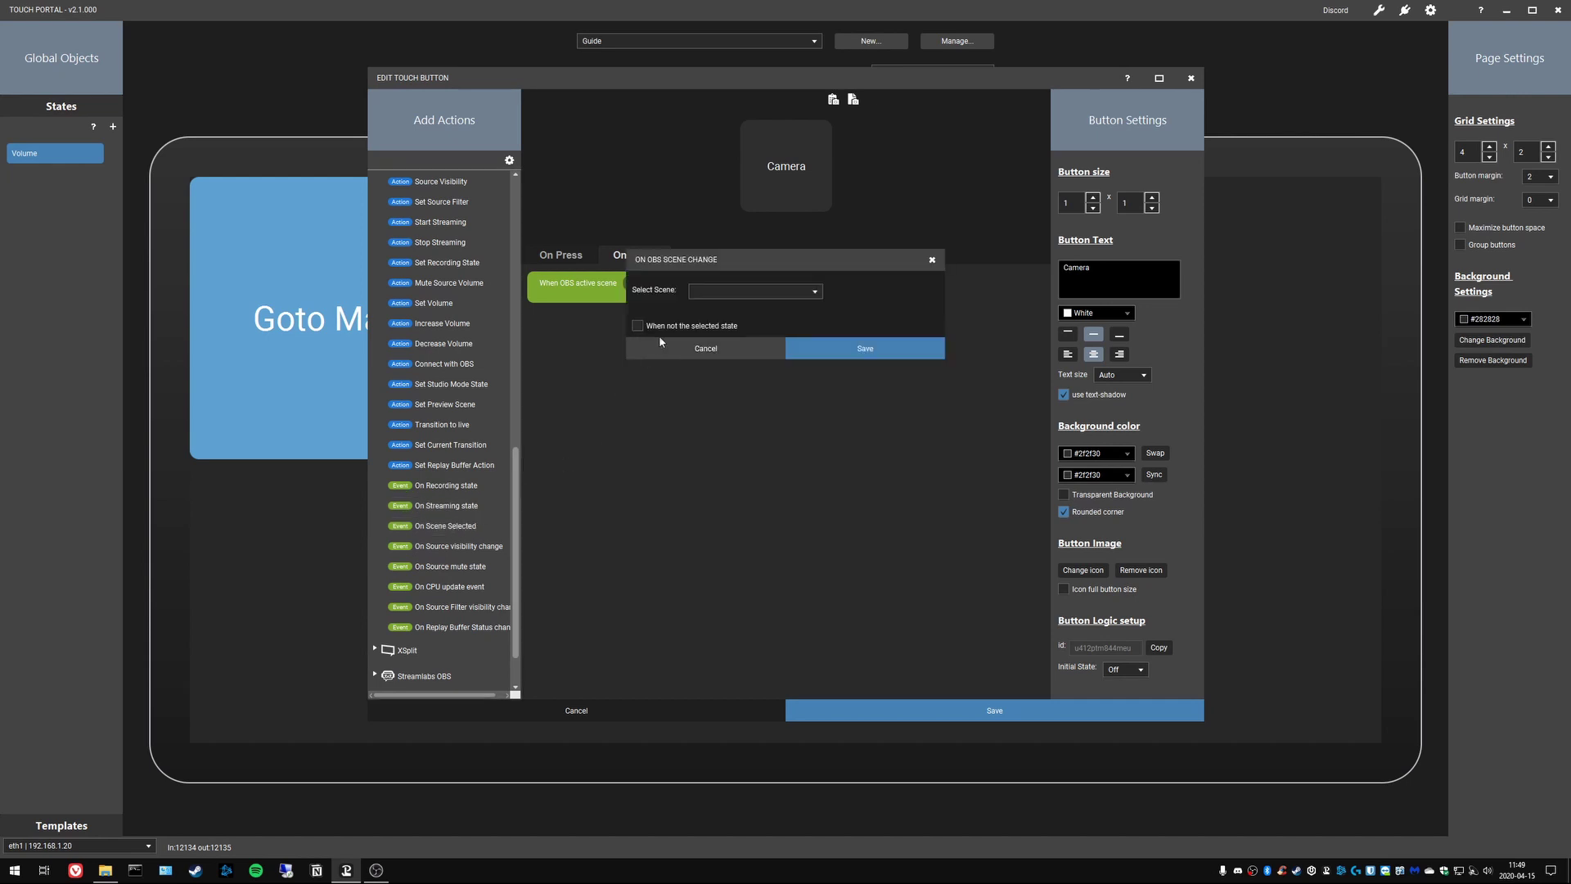
left_click(637, 326)
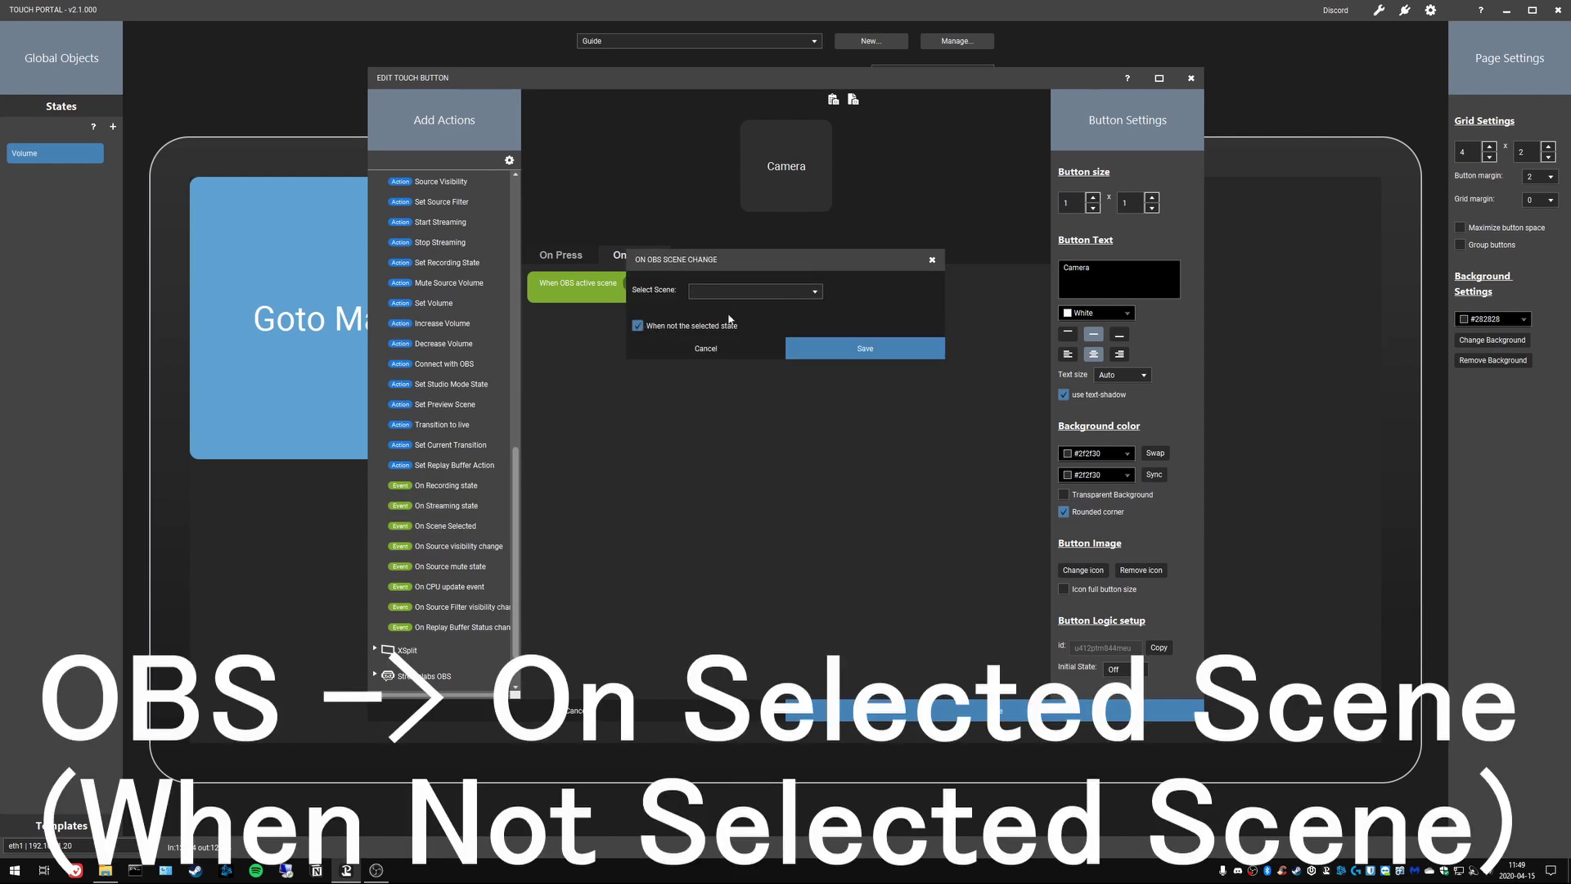
left_click(730, 293)
left_click(733, 309)
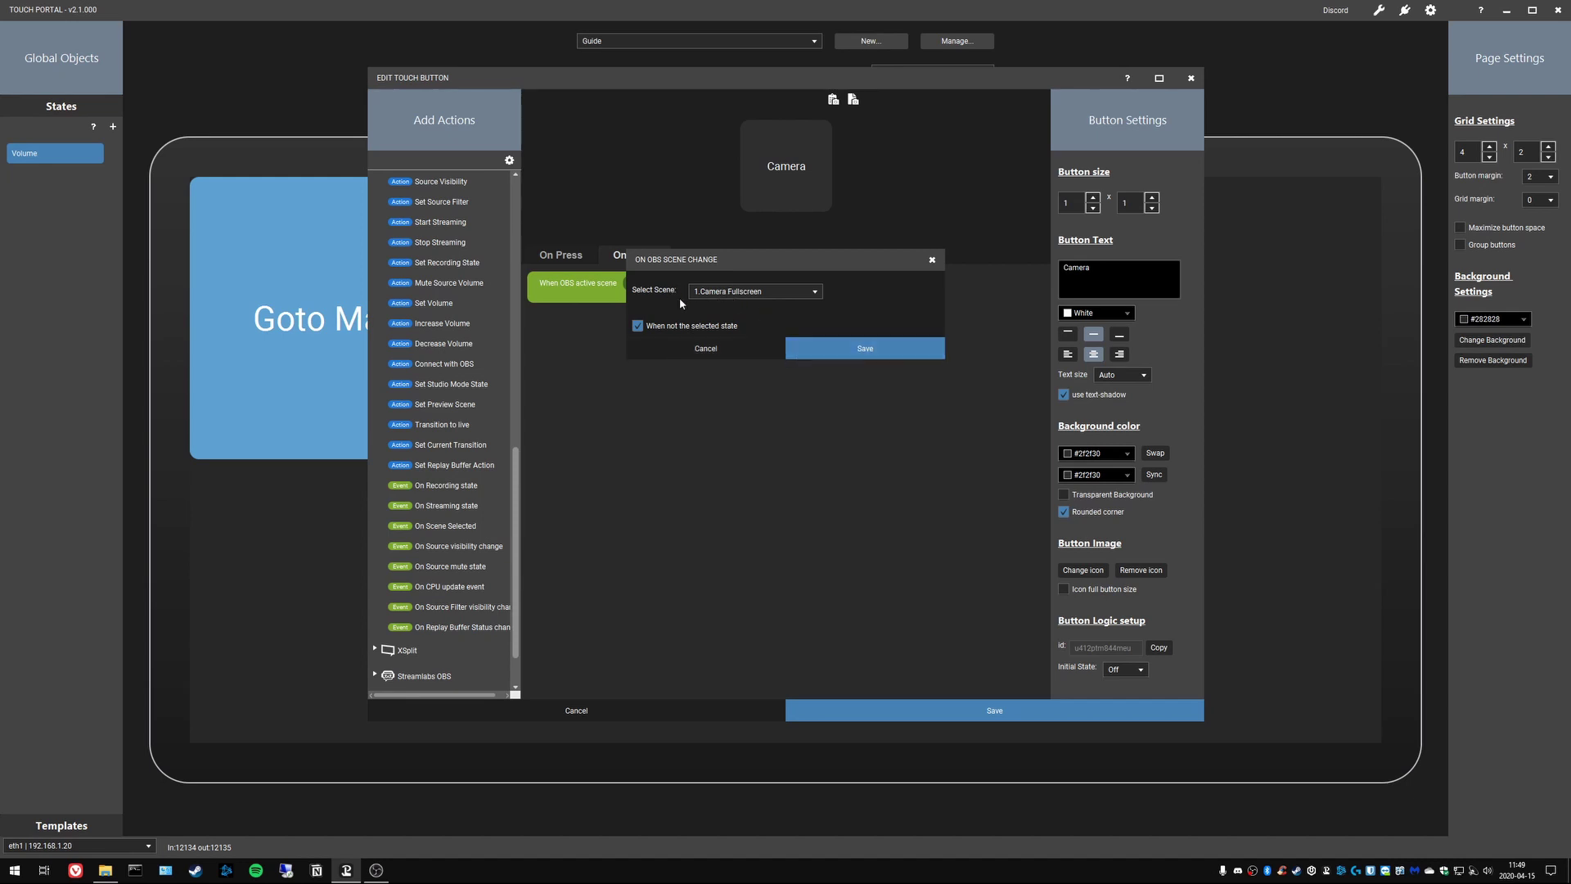
left_click(825, 353)
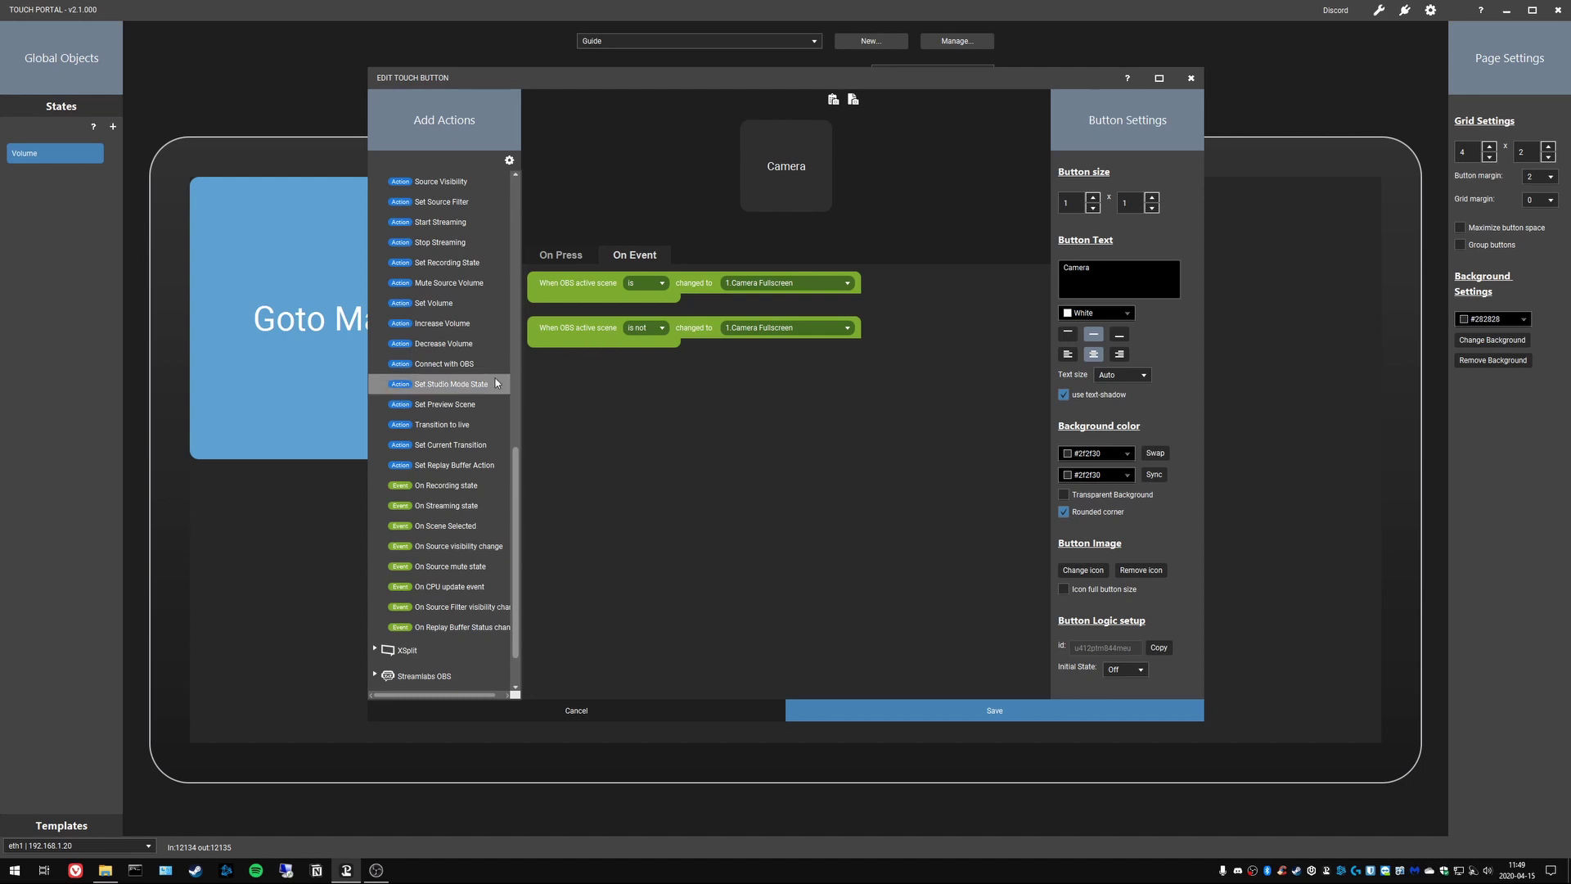
Step: Add a #b3b3b3 light grey background change under the 'is 1.Camera Fullscreen' event
scroll(494, 397, "up", 3)
scroll(495, 397, "up", 5)
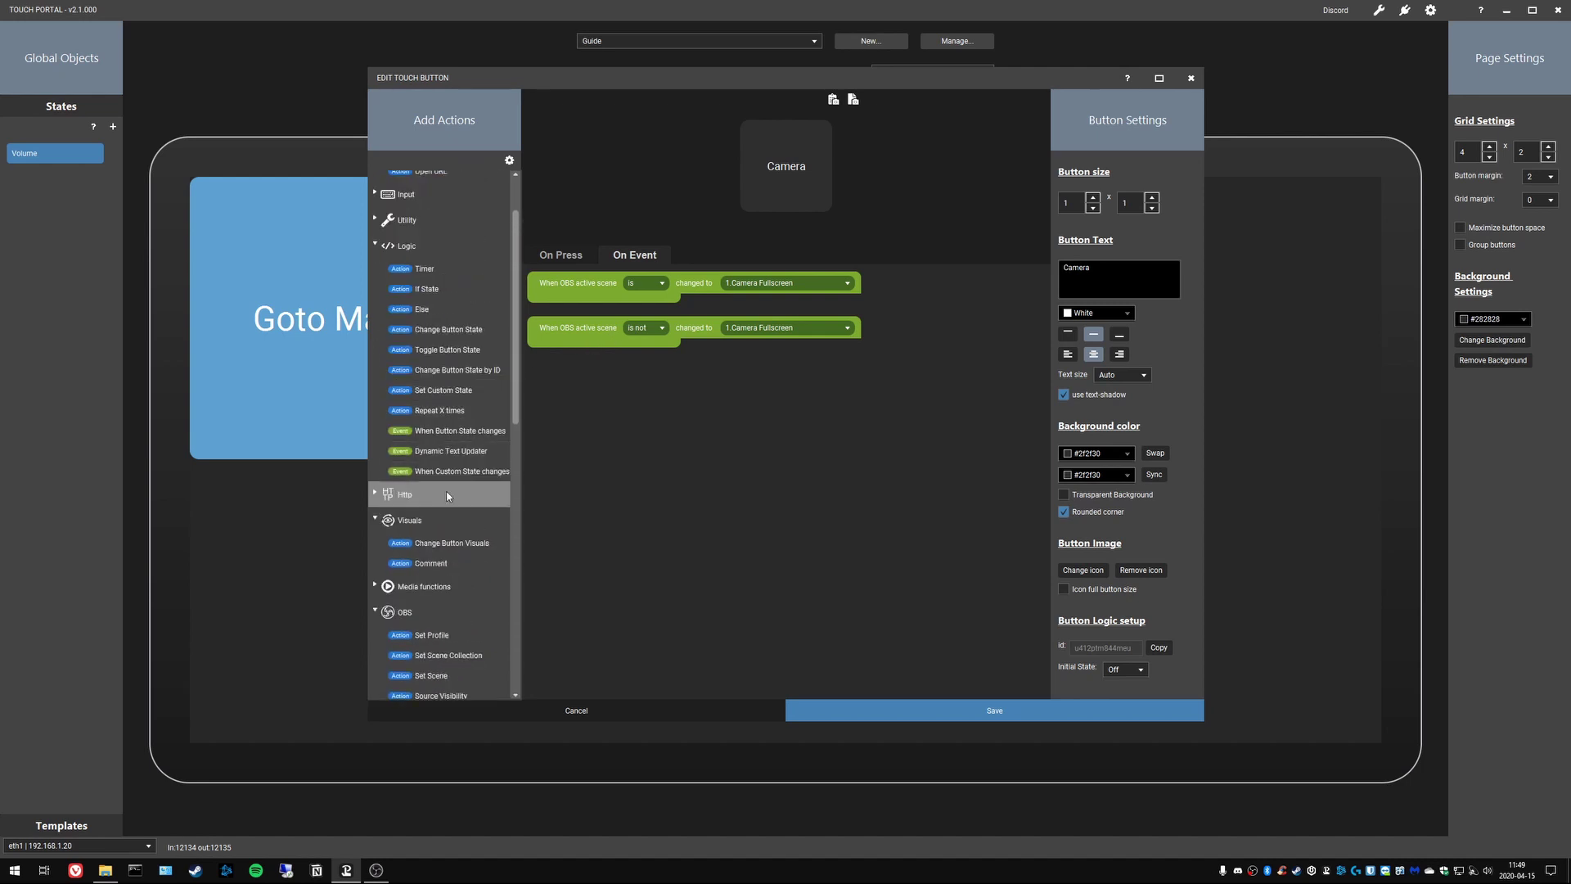
scroll(413, 522, "down", 1)
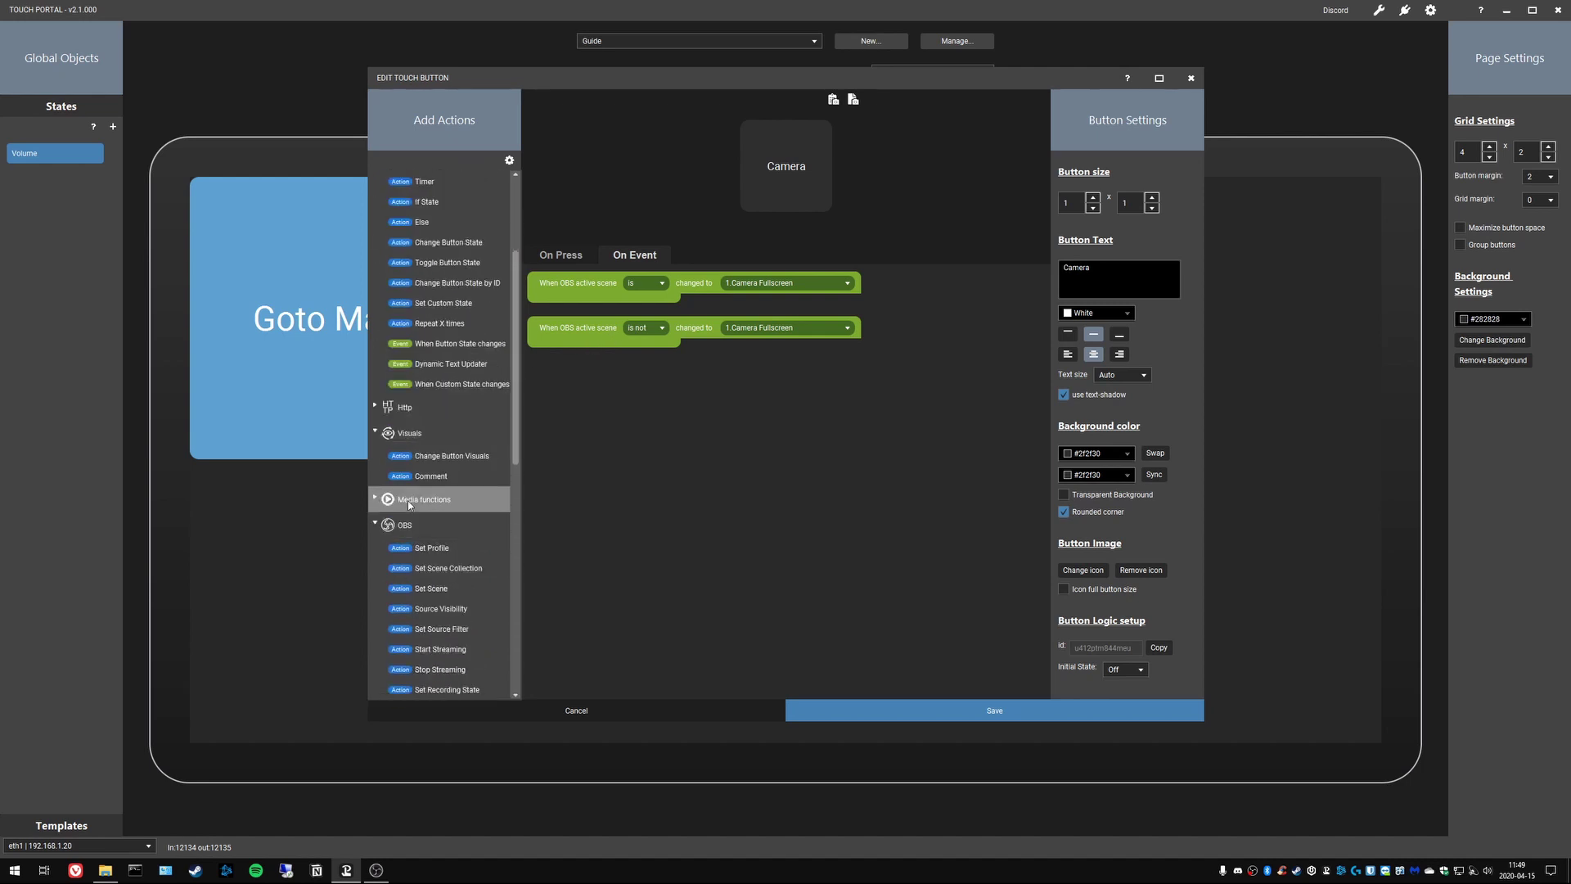
double_click(440, 457)
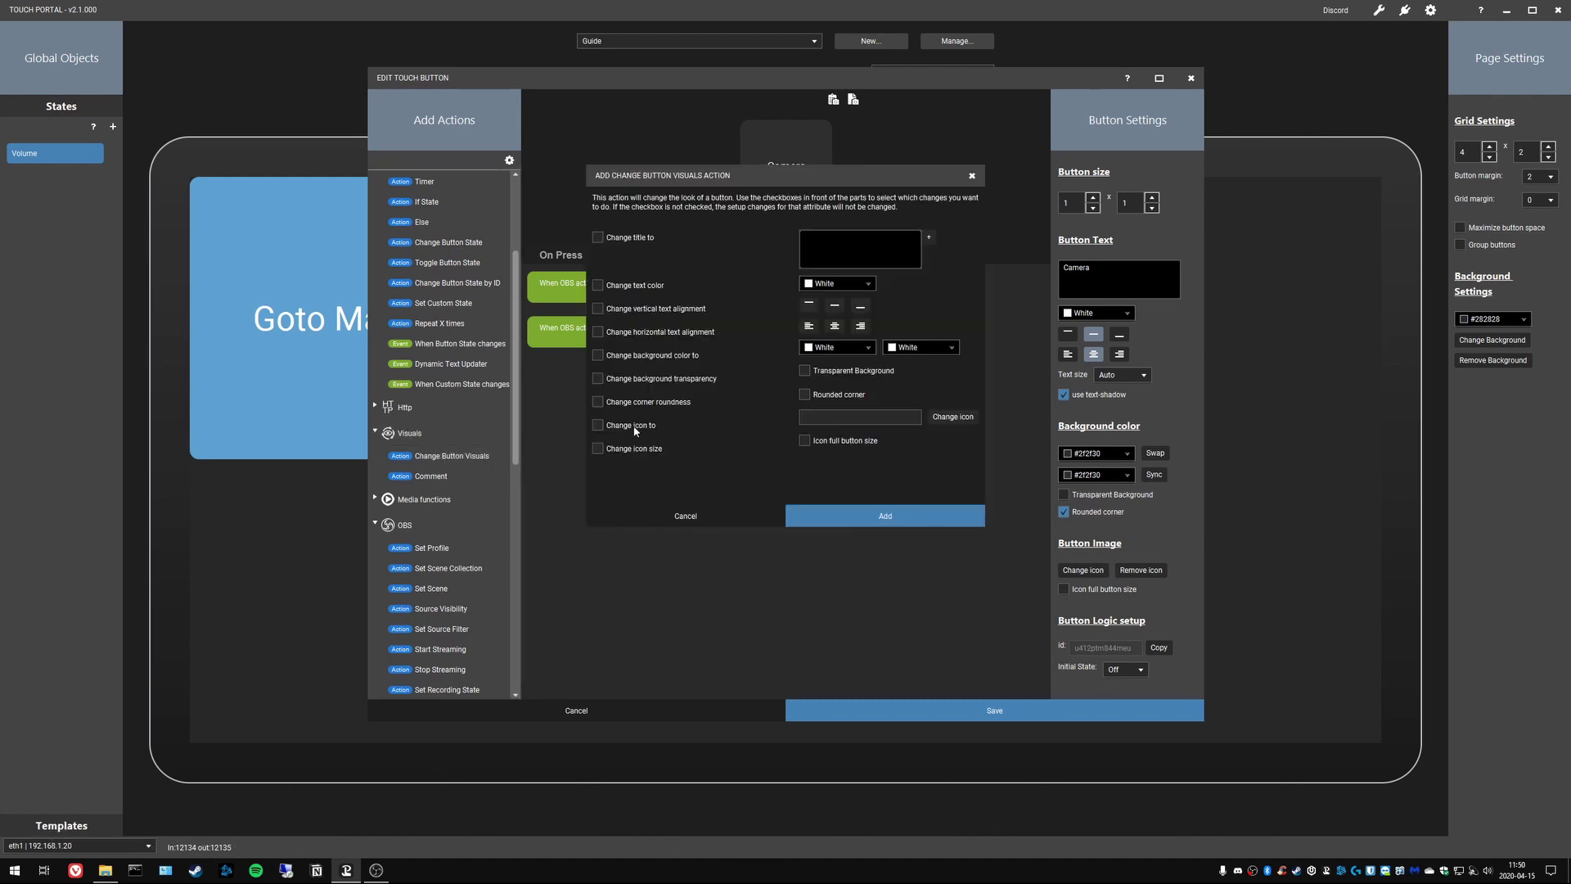
left_click(646, 357)
left_click(844, 346)
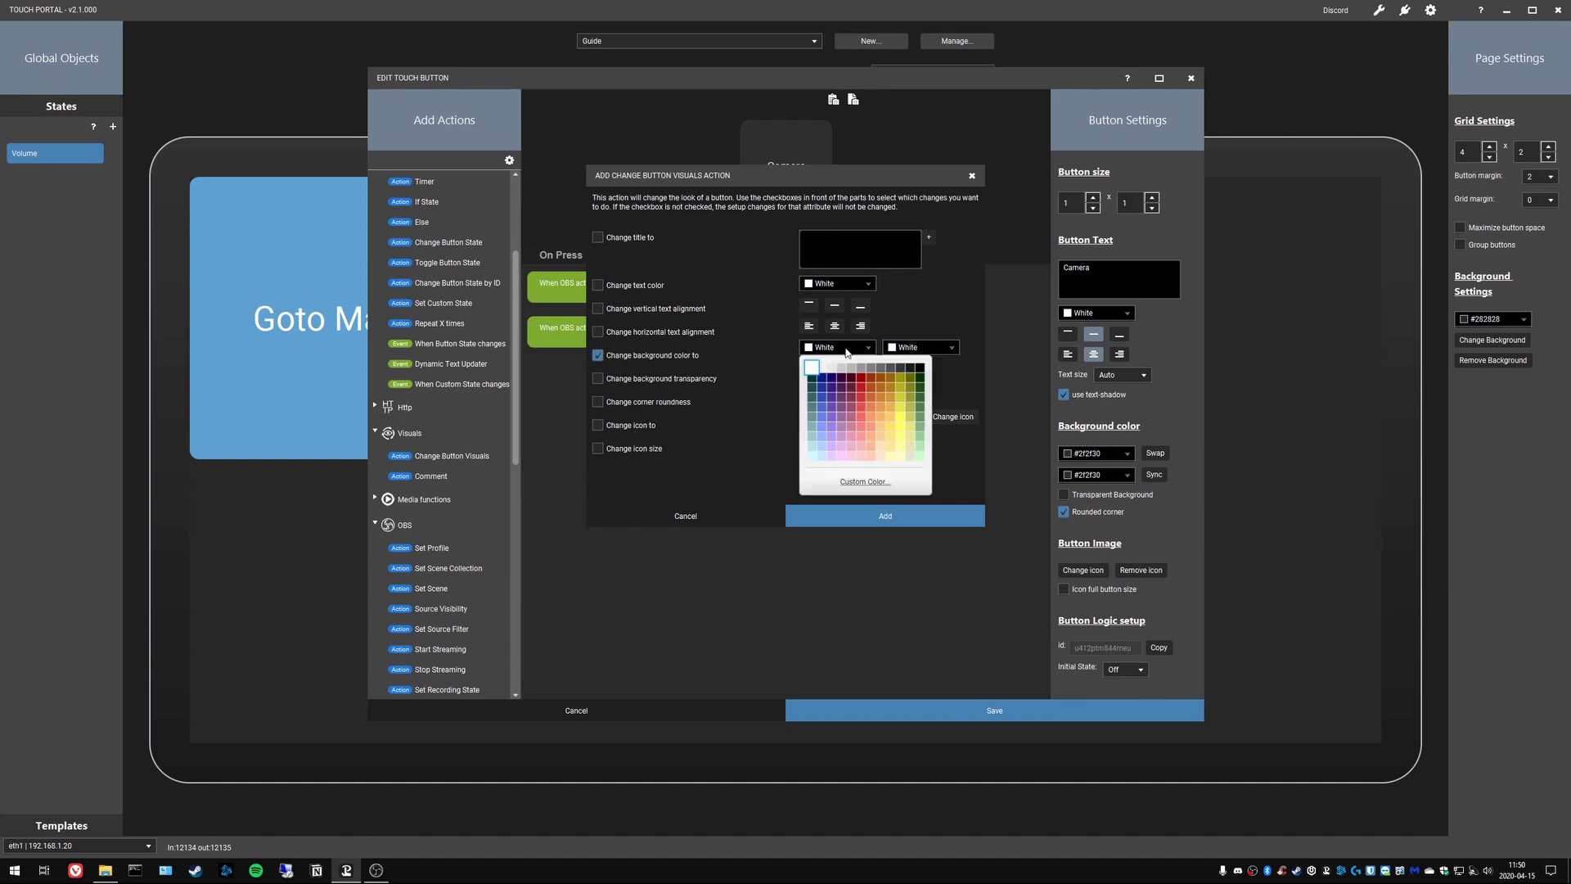
left_click(855, 371)
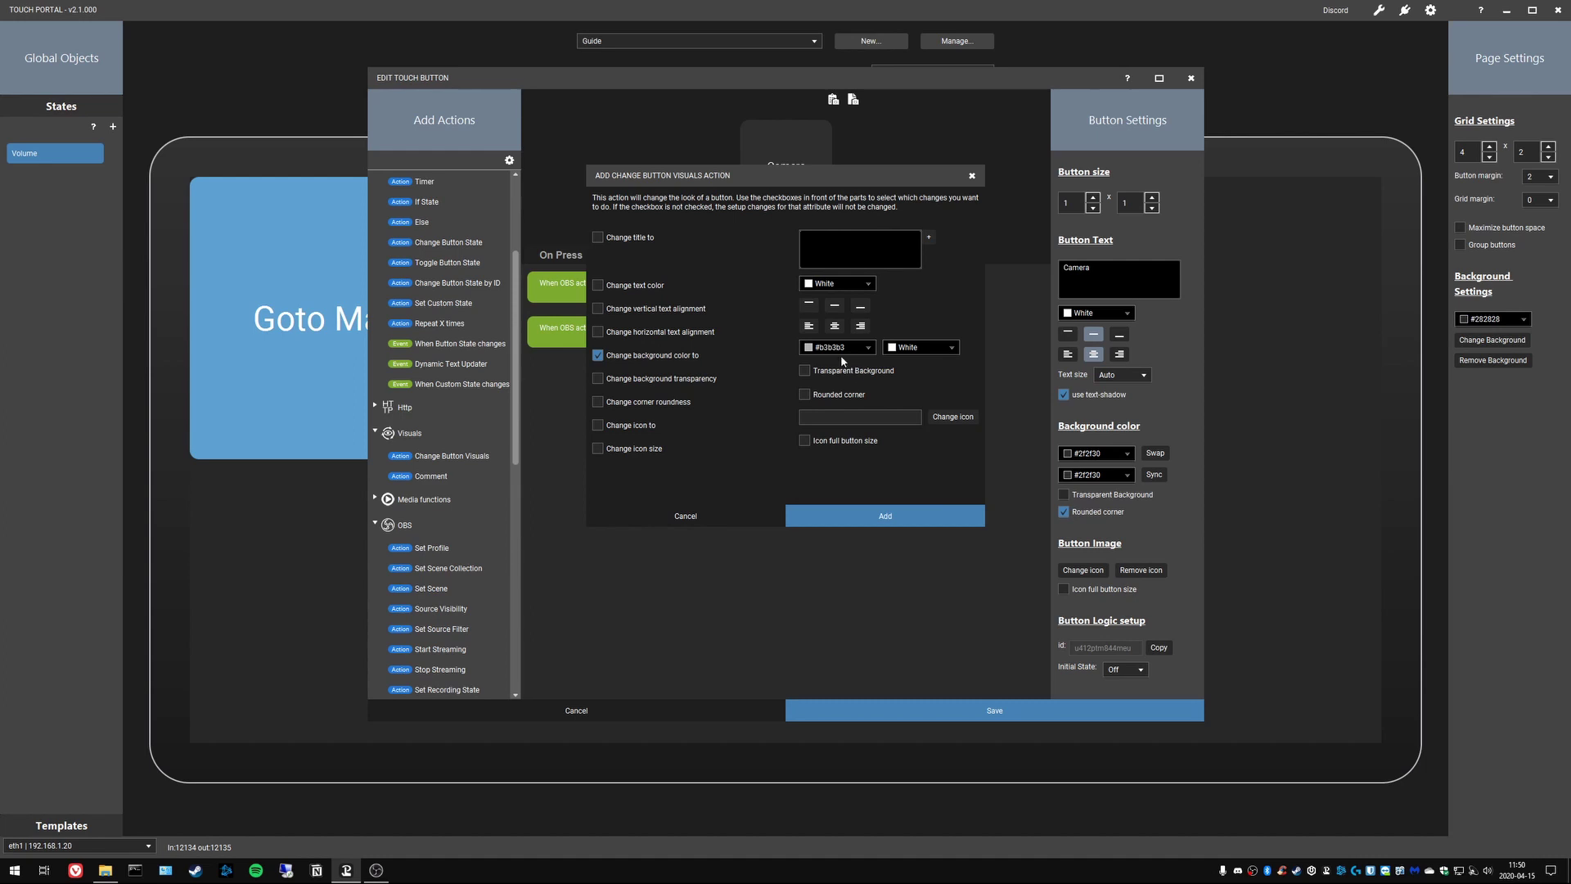
left_click(916, 347)
left_click(929, 373)
left_click(917, 346)
left_click(903, 416)
left_click(872, 521)
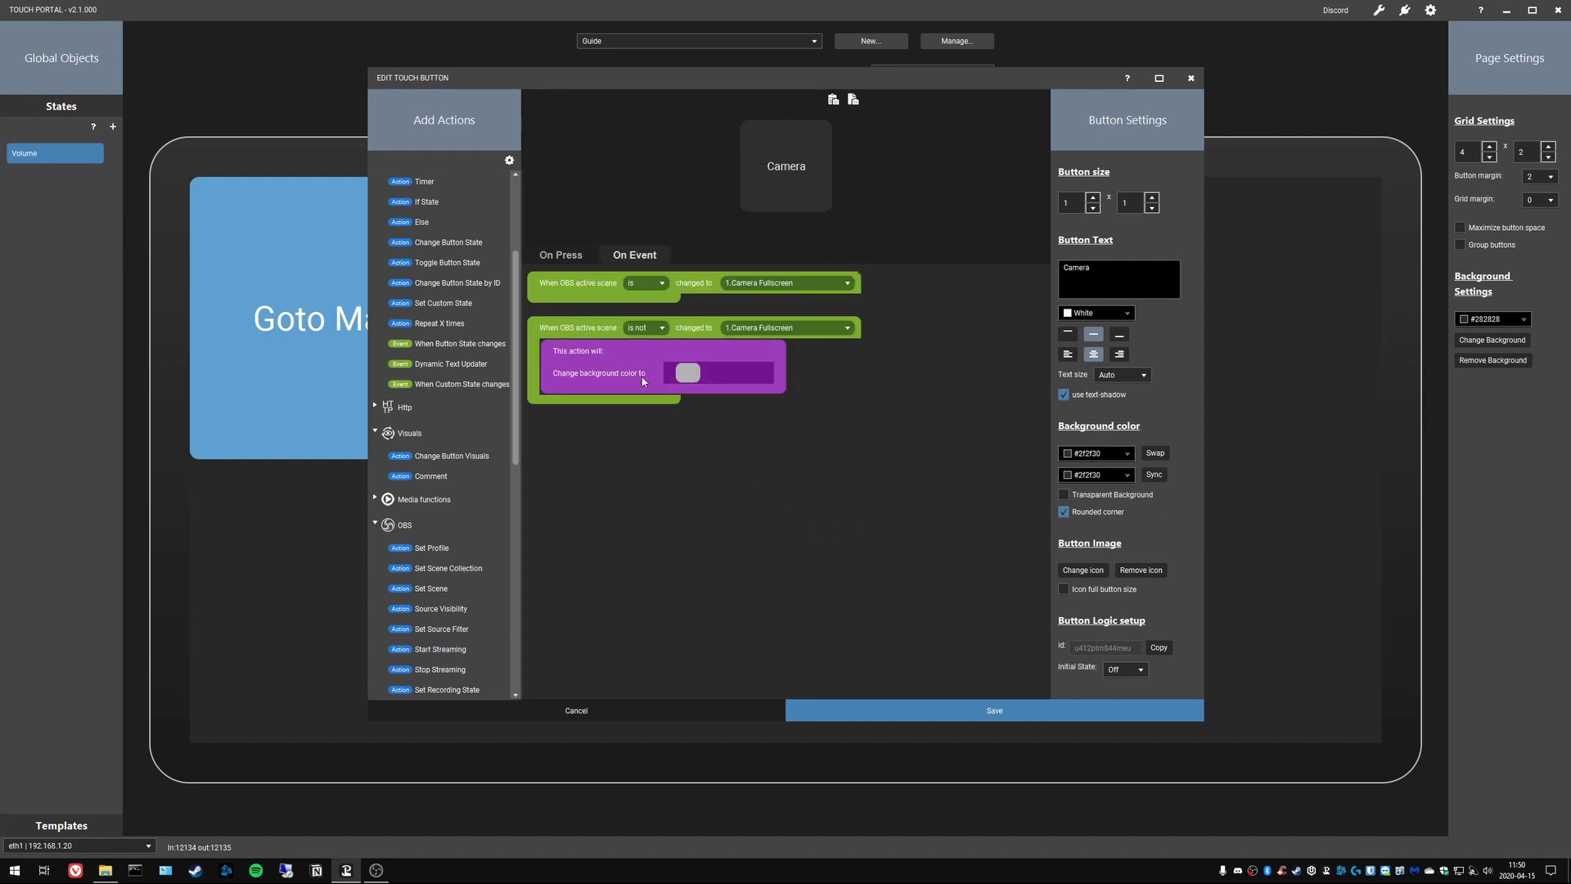
left_click_drag(610, 380, 619, 309)
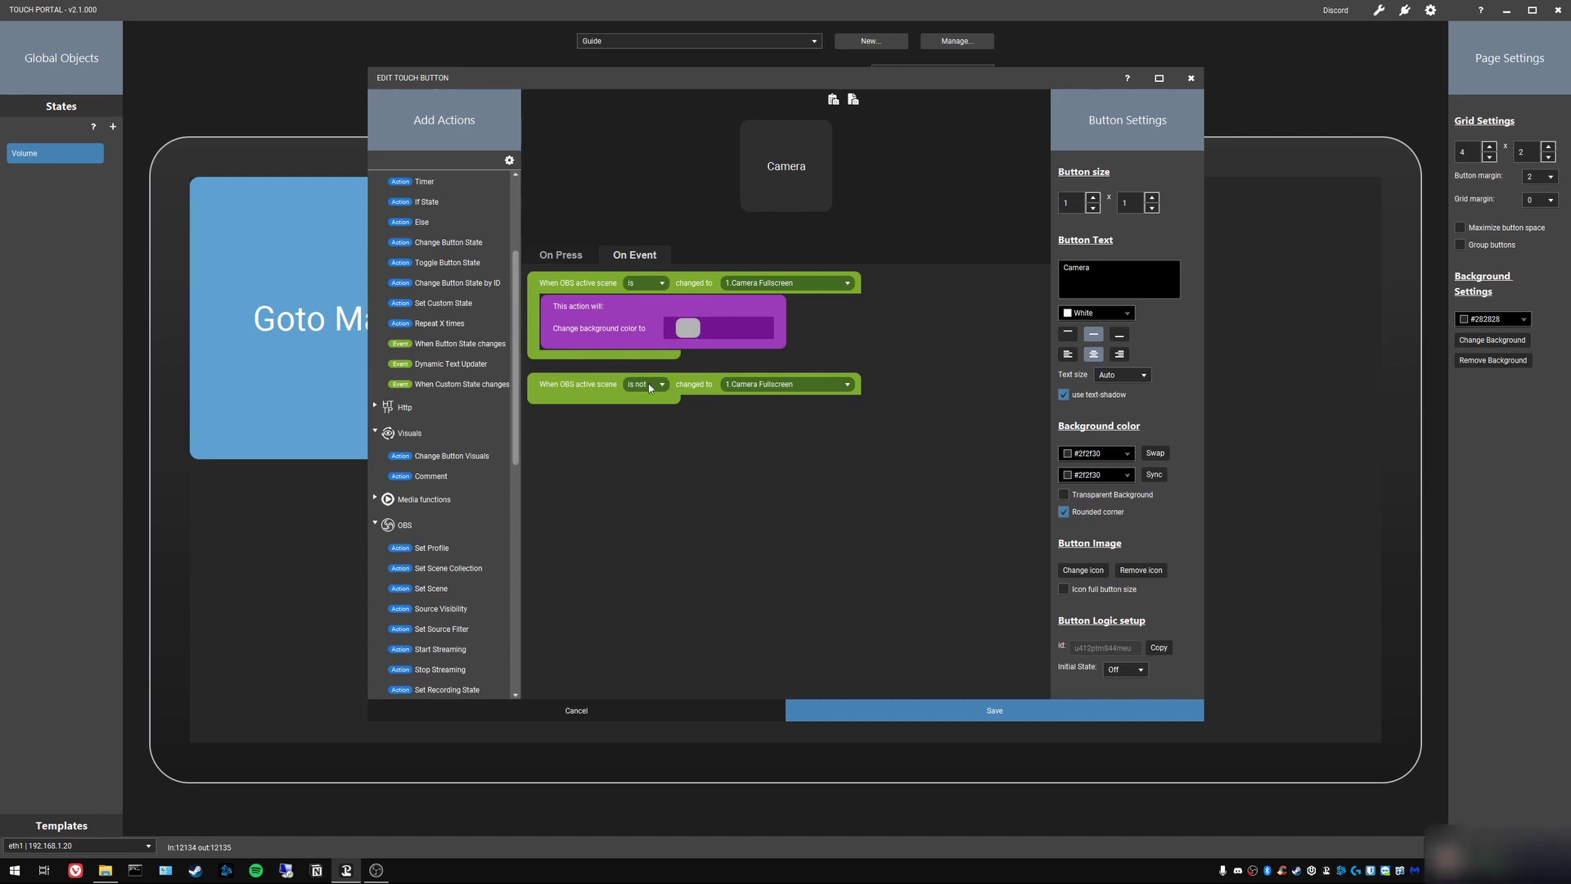
Step: Add a #333333 dark grey background change under the 'is not' event, then recheck the light grey action
double_click(439, 463)
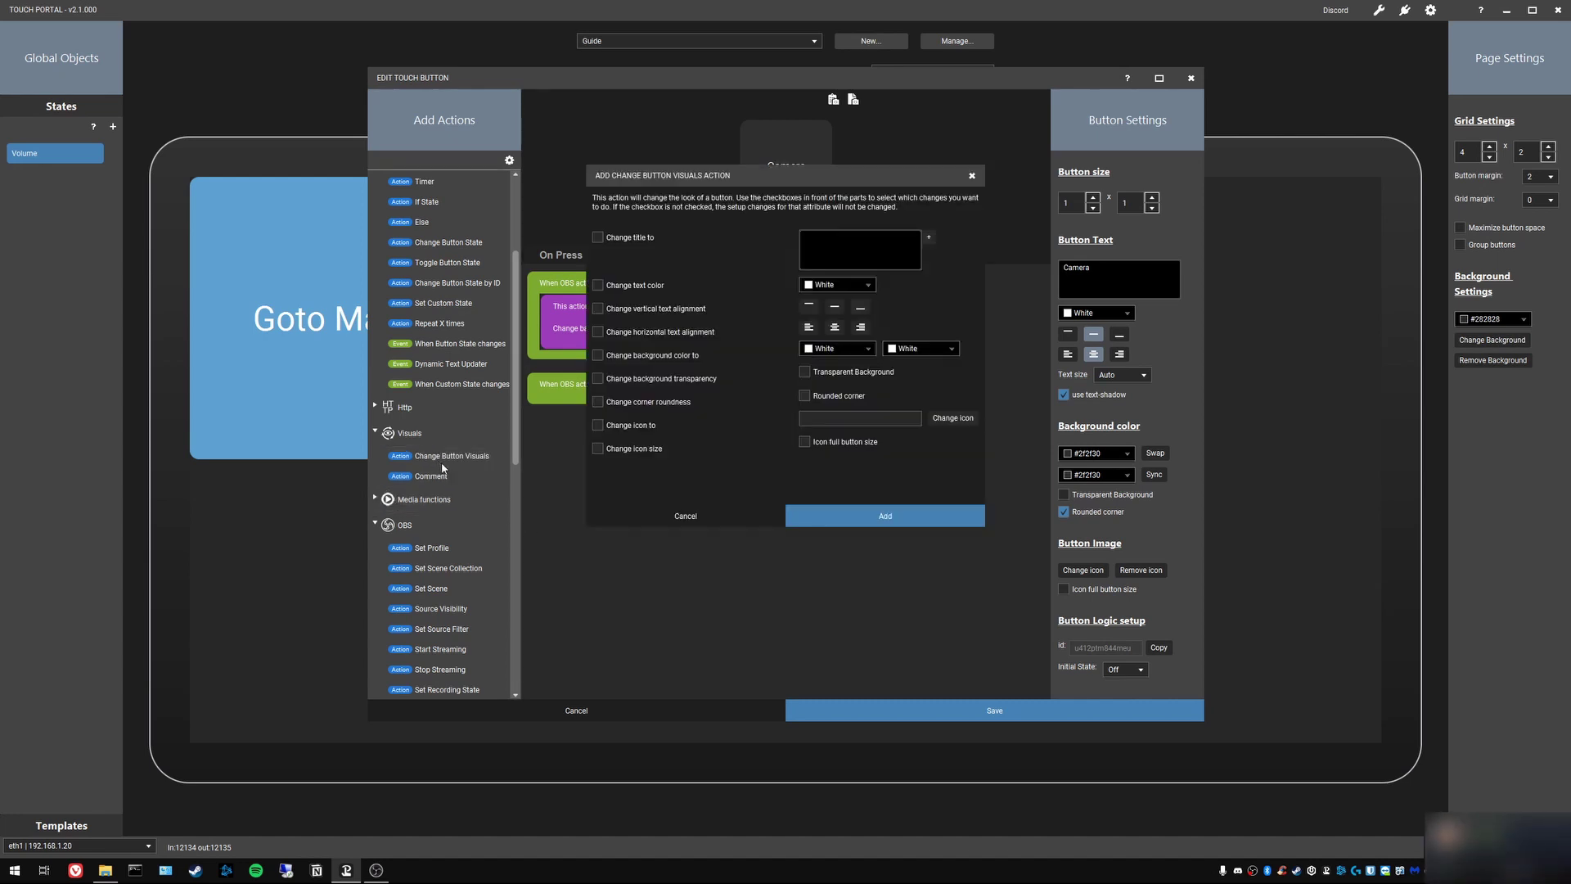
left_click(598, 355)
left_click(836, 348)
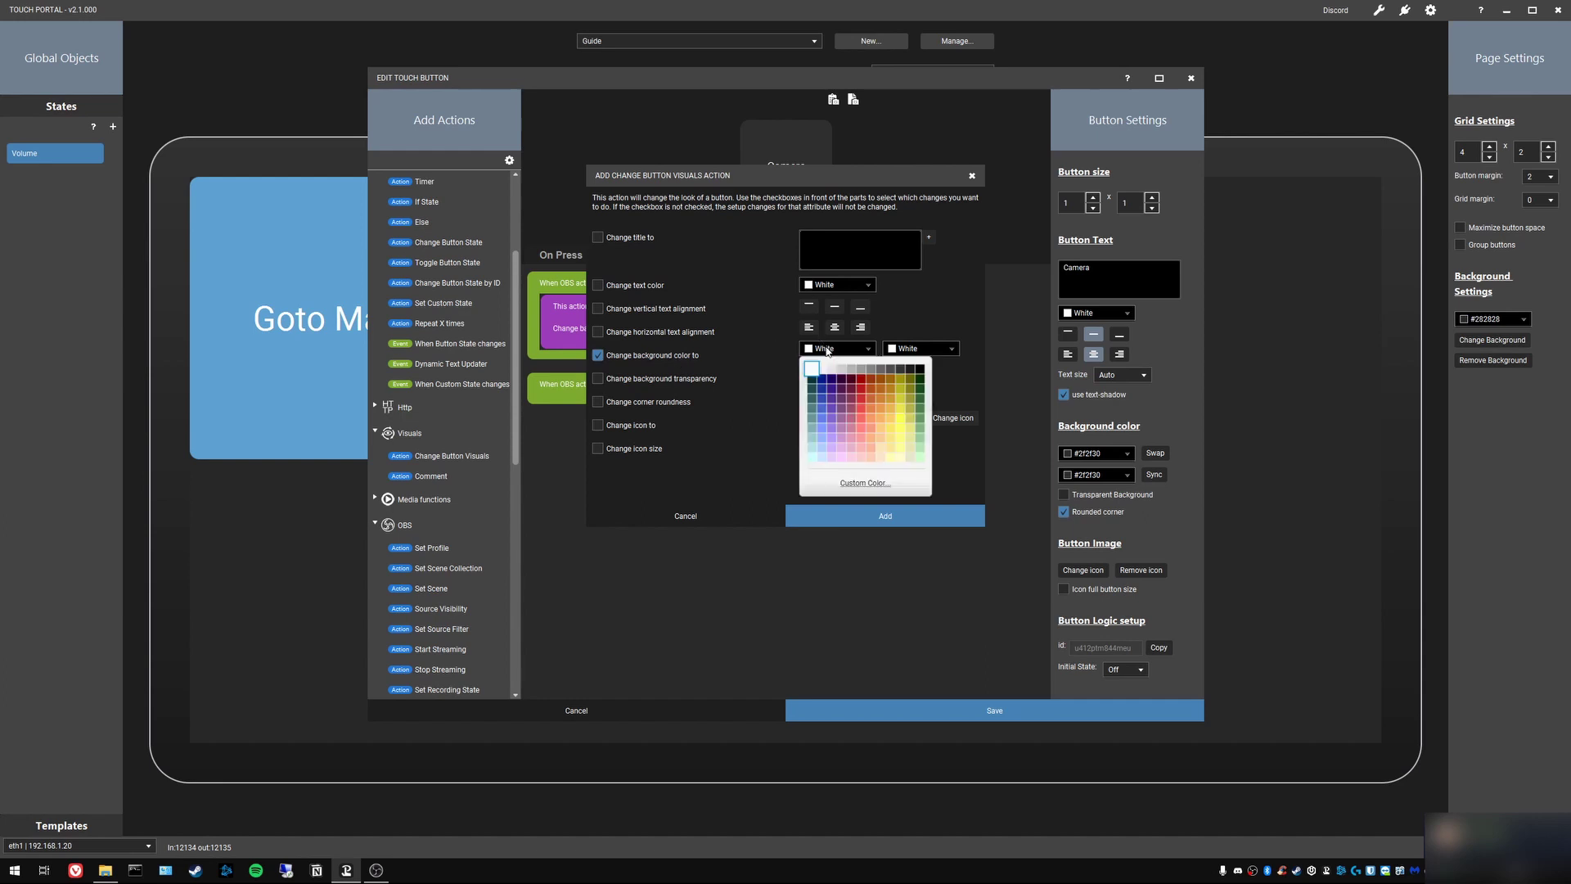
left_click(872, 372)
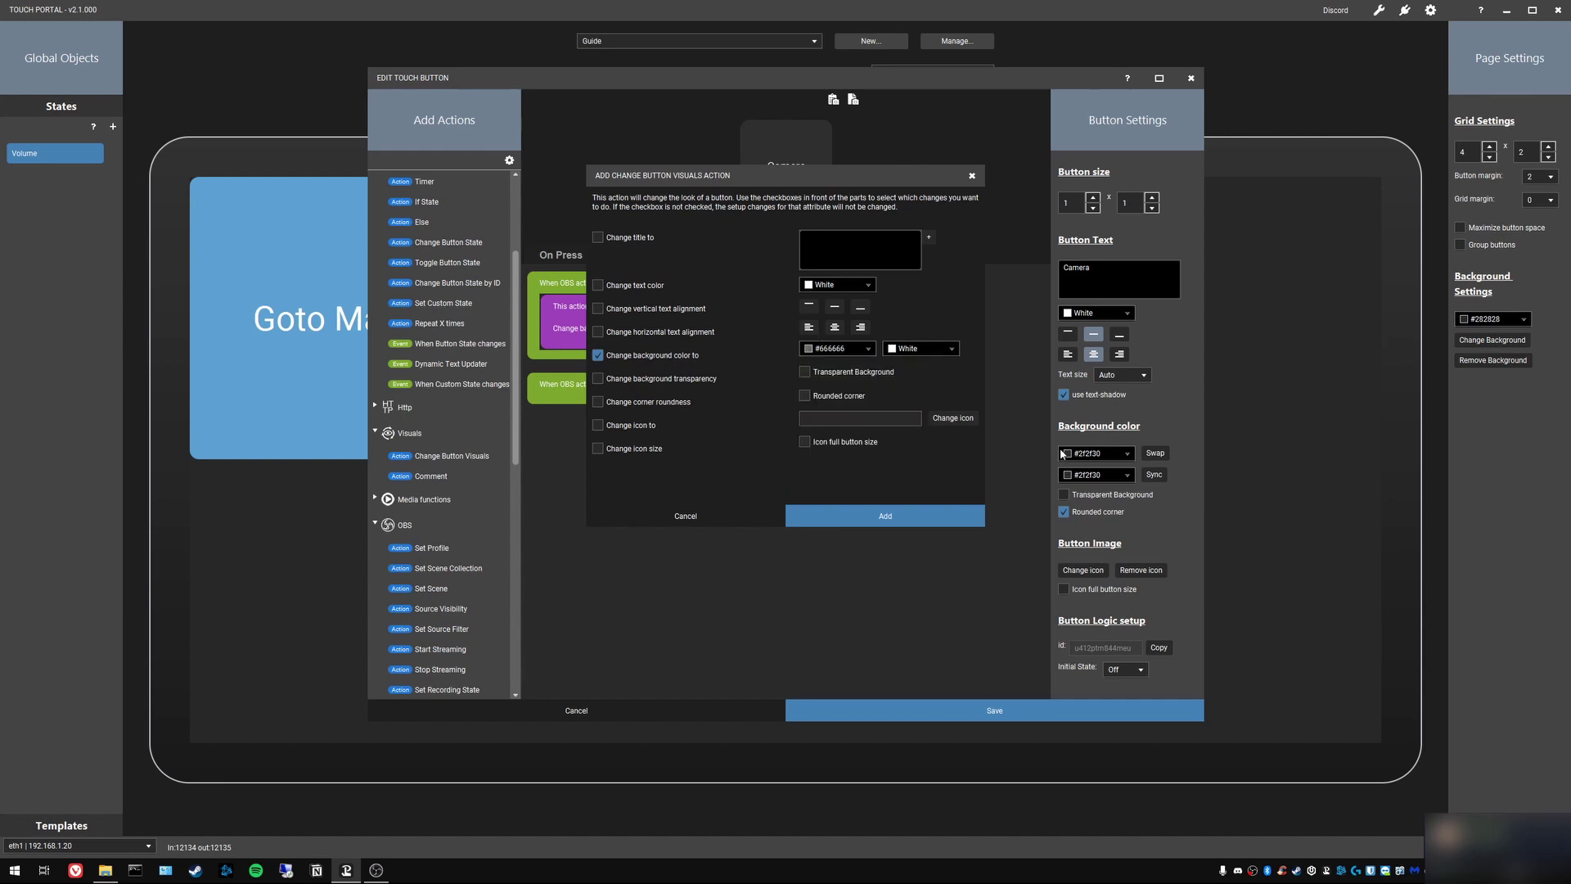
left_click(867, 349)
left_click(881, 363)
left_click(867, 349)
left_click(900, 370)
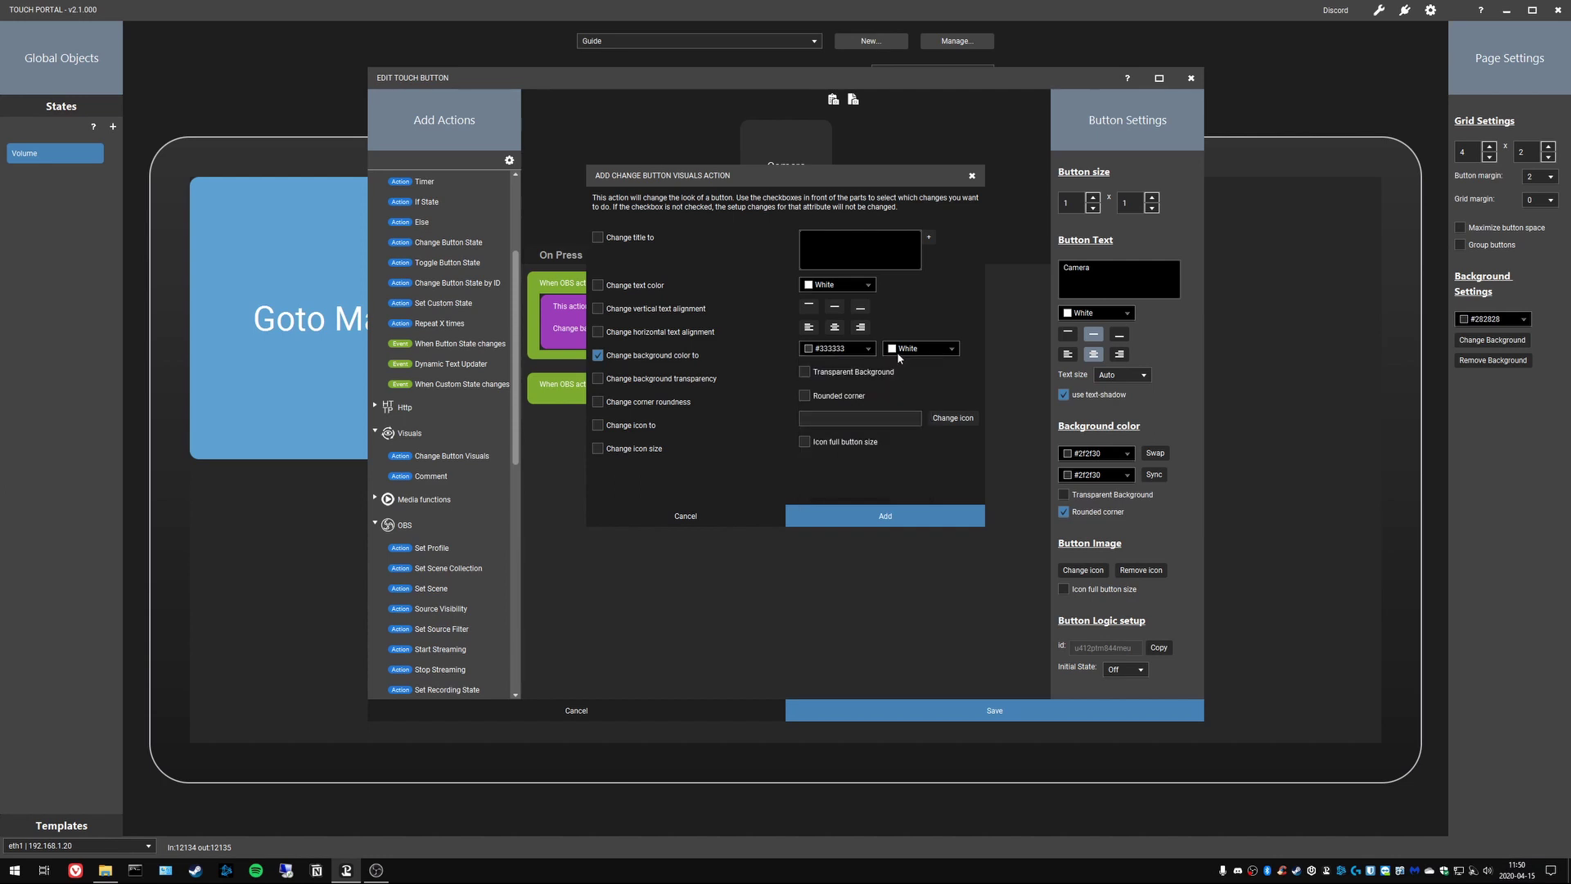
left_click(897, 352)
left_click(984, 367)
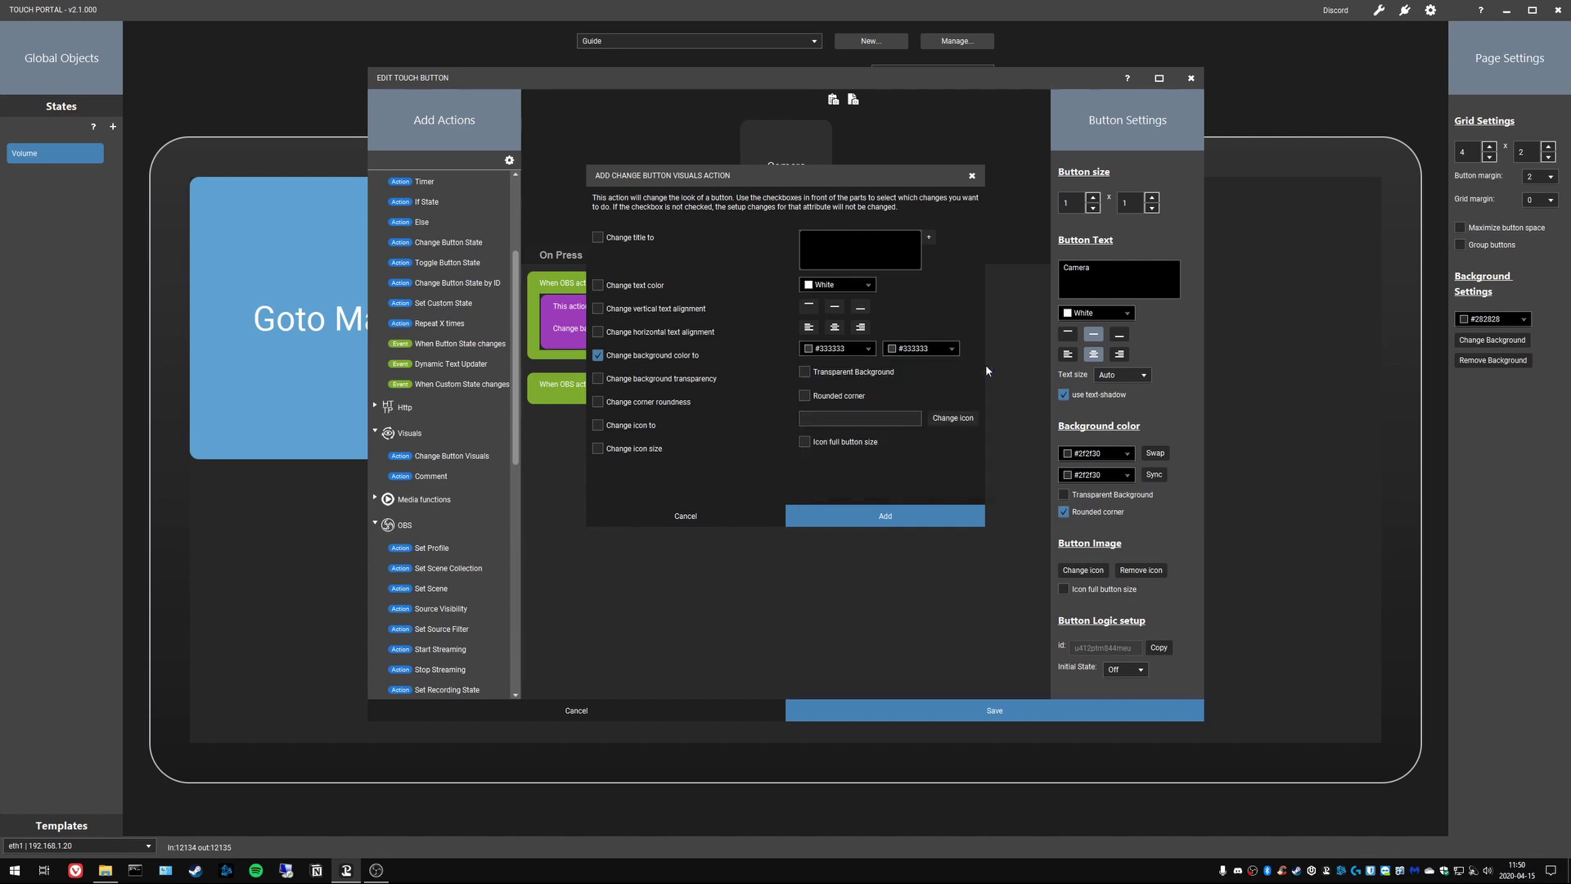
left_click(875, 521)
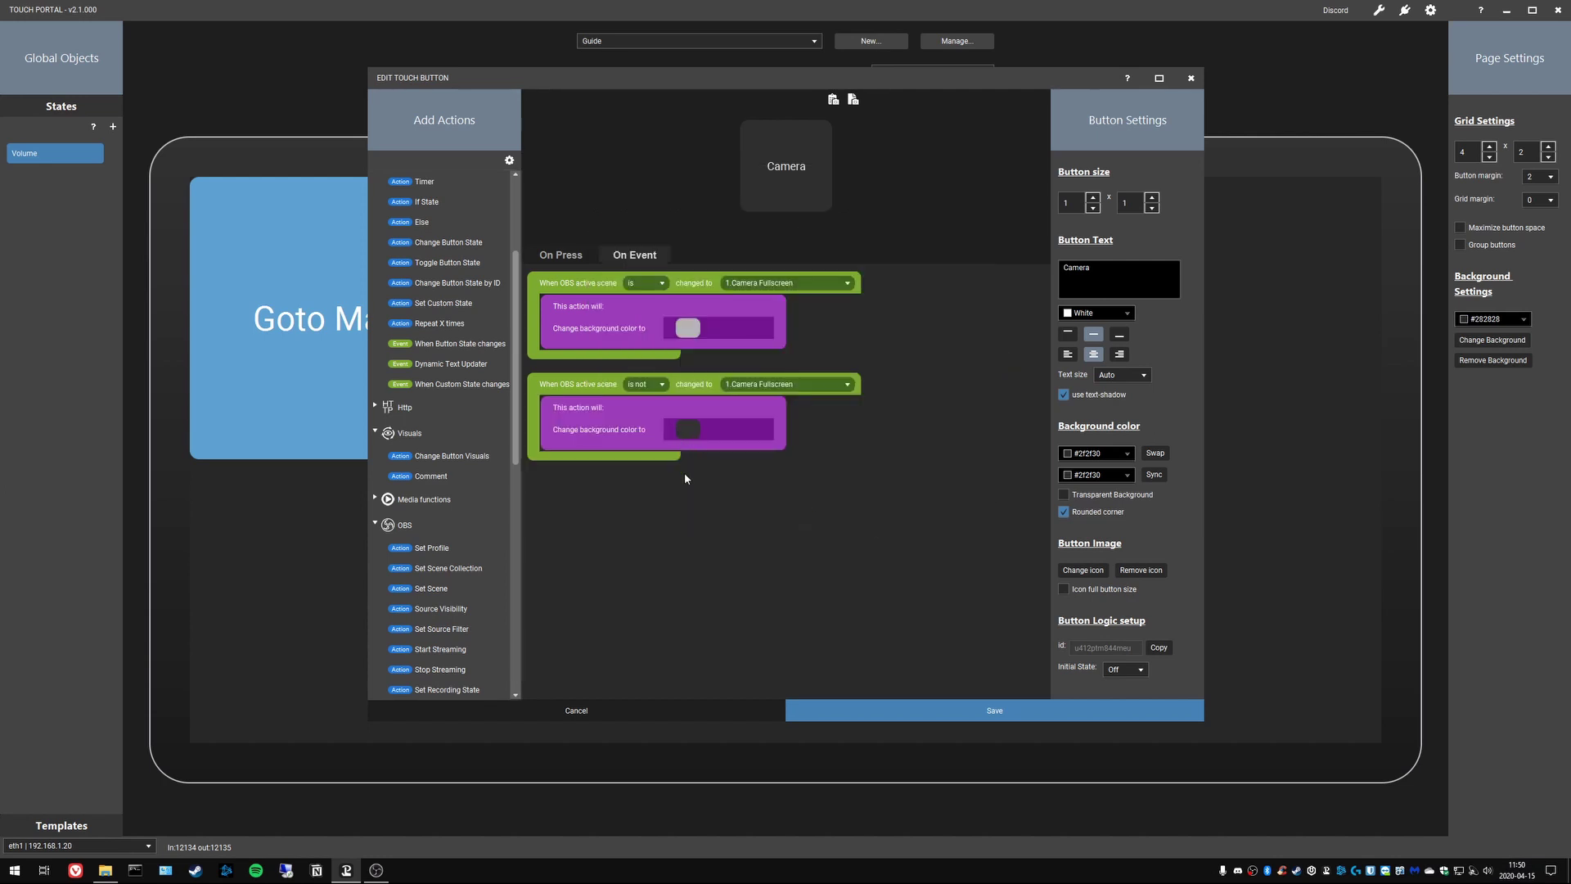
left_click(687, 331)
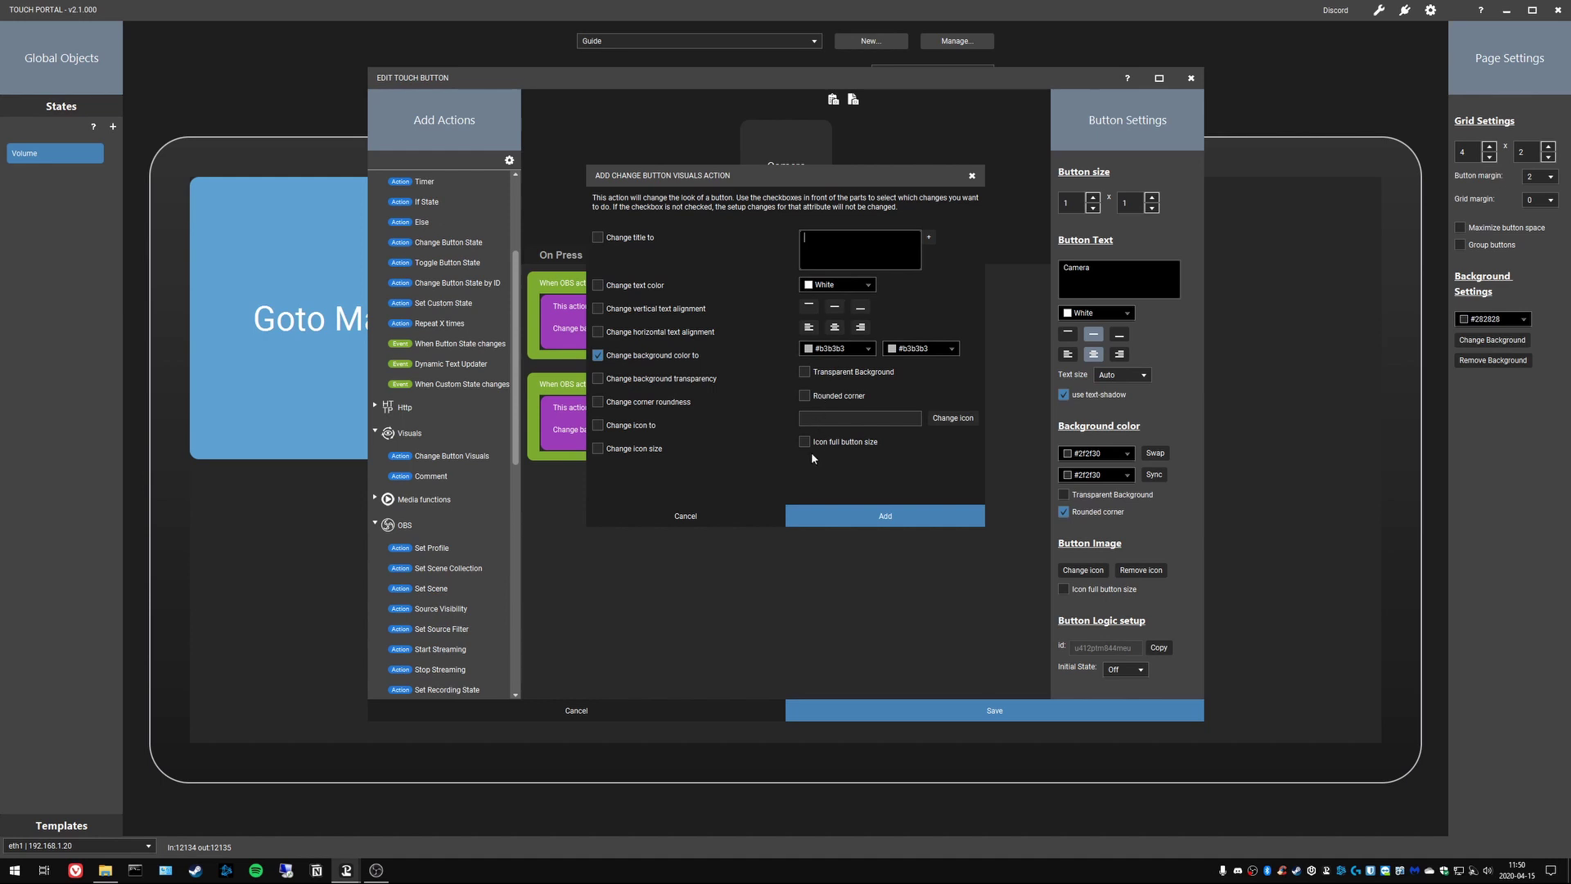
left_click(851, 515)
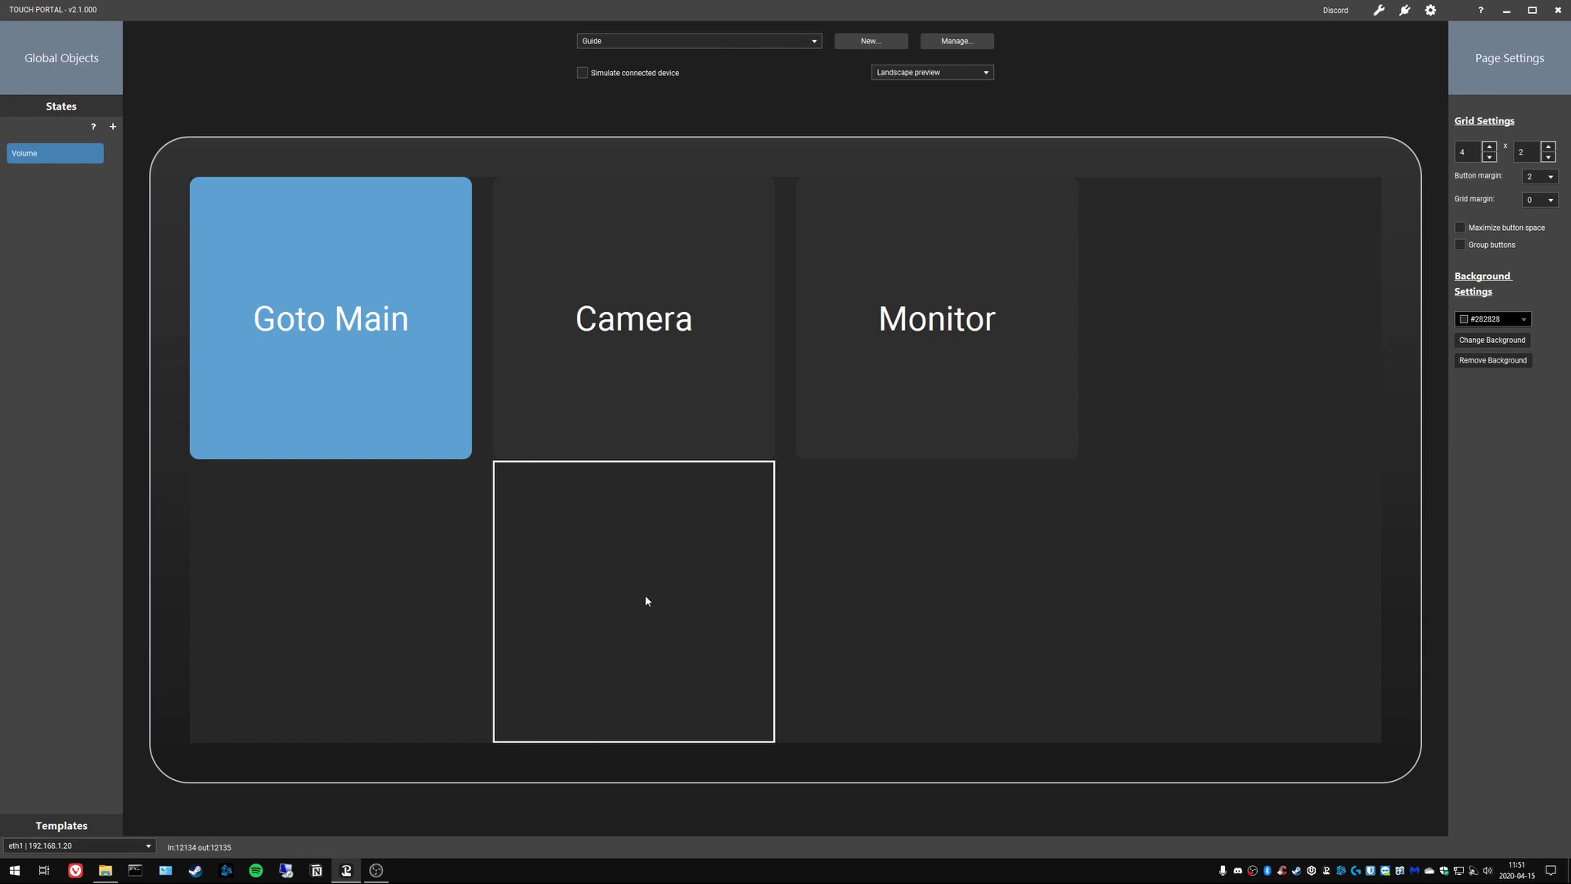
Step: Copy the Camera and Monitor buttons into the empty slots directly beneath them
left_click(652, 600)
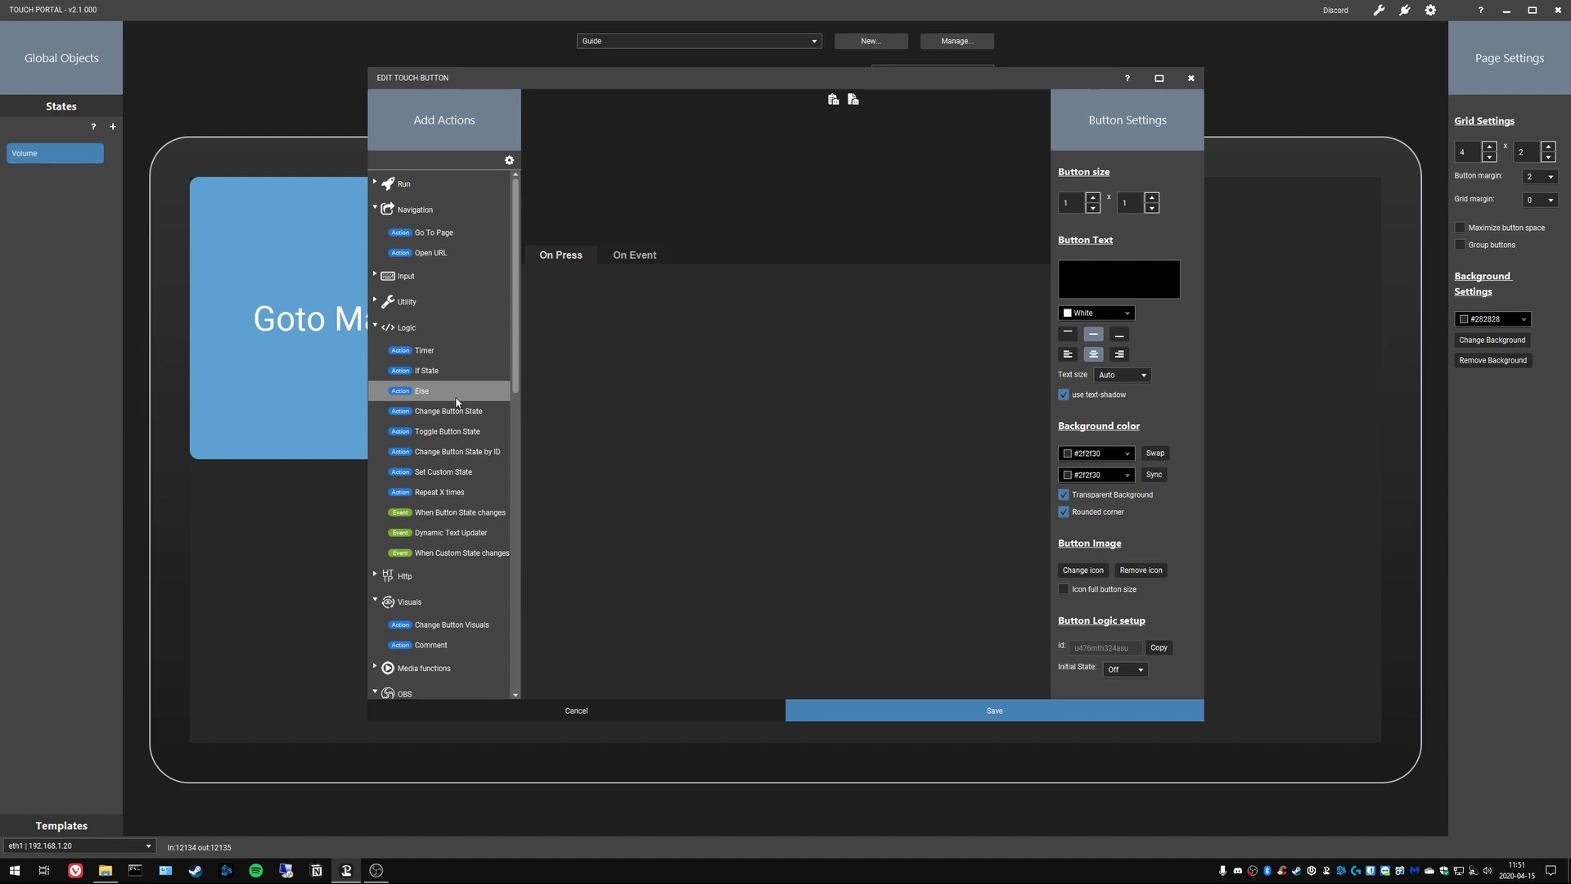
left_click(671, 705)
right_click(670, 356)
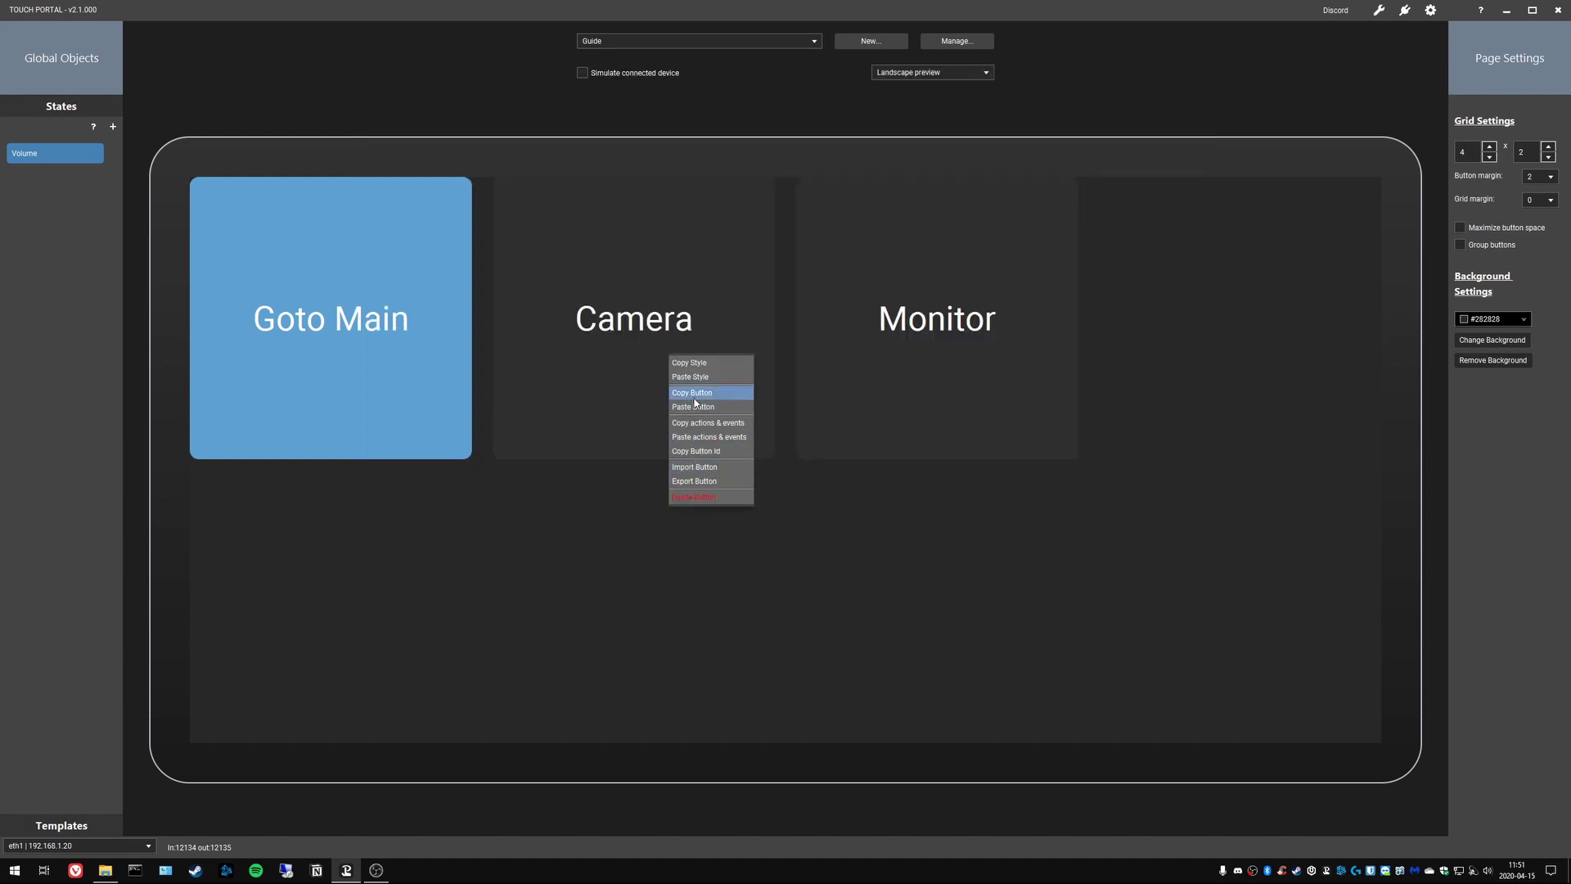
right_click(670, 545)
left_click(707, 596)
right_click(853, 405)
left_click(865, 443)
right_click(904, 569)
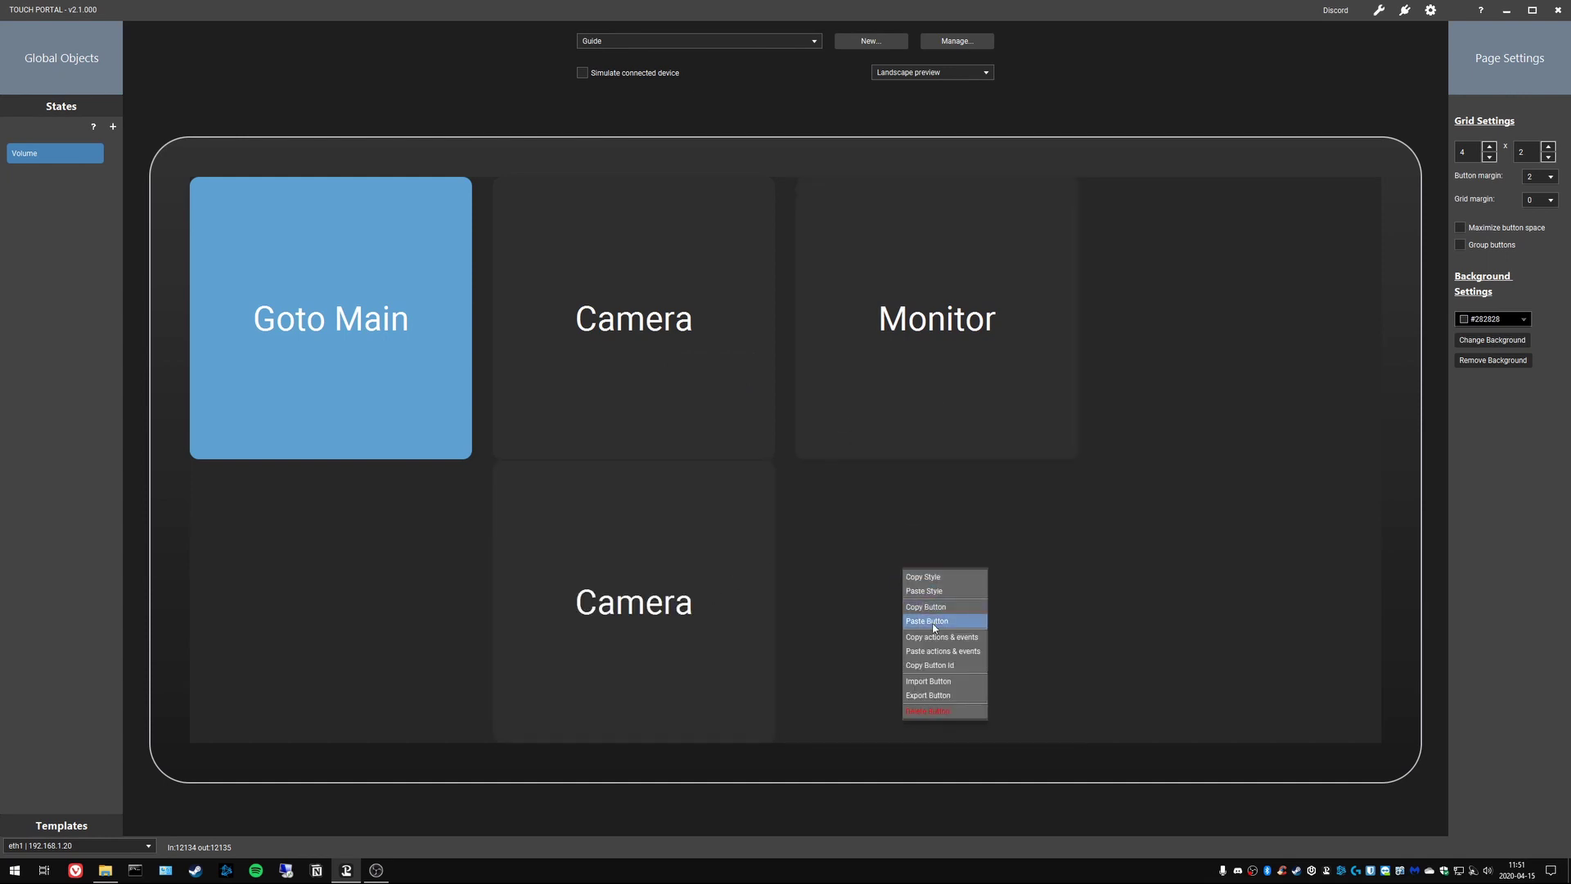
left_click(933, 621)
Step: Delete all On Event actions from the pasted Camera copy and save it
left_click(684, 617)
left_click(622, 260)
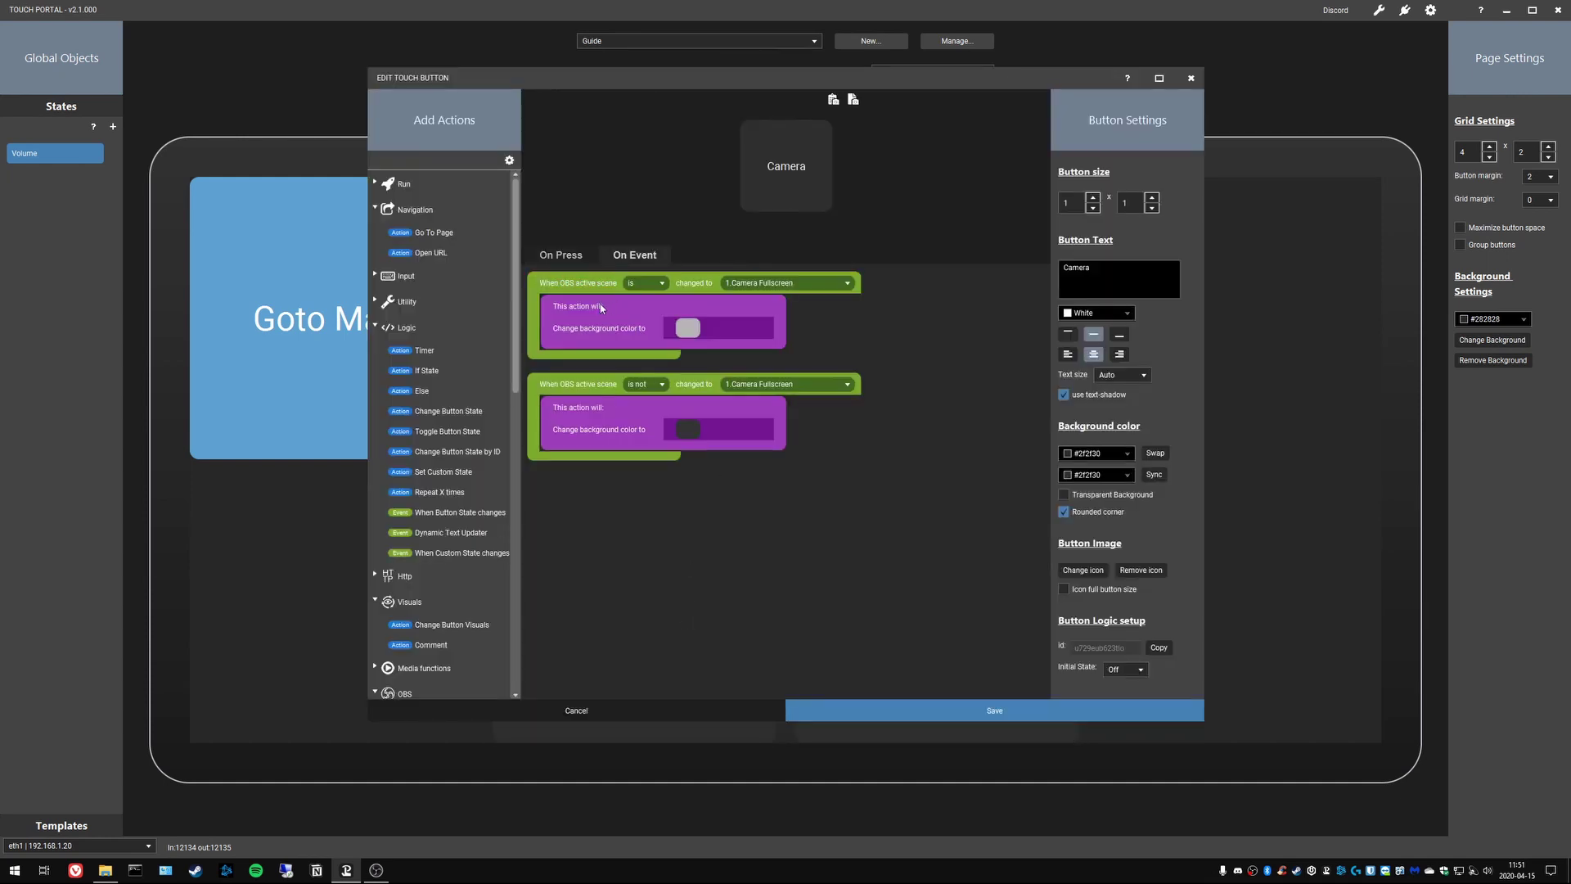
right_click(626, 559)
left_click(662, 581)
left_click(900, 710)
Step: Look over the pasted Monitor copy's events and save it unchanged
left_click(898, 620)
left_click(631, 256)
right_click(687, 393)
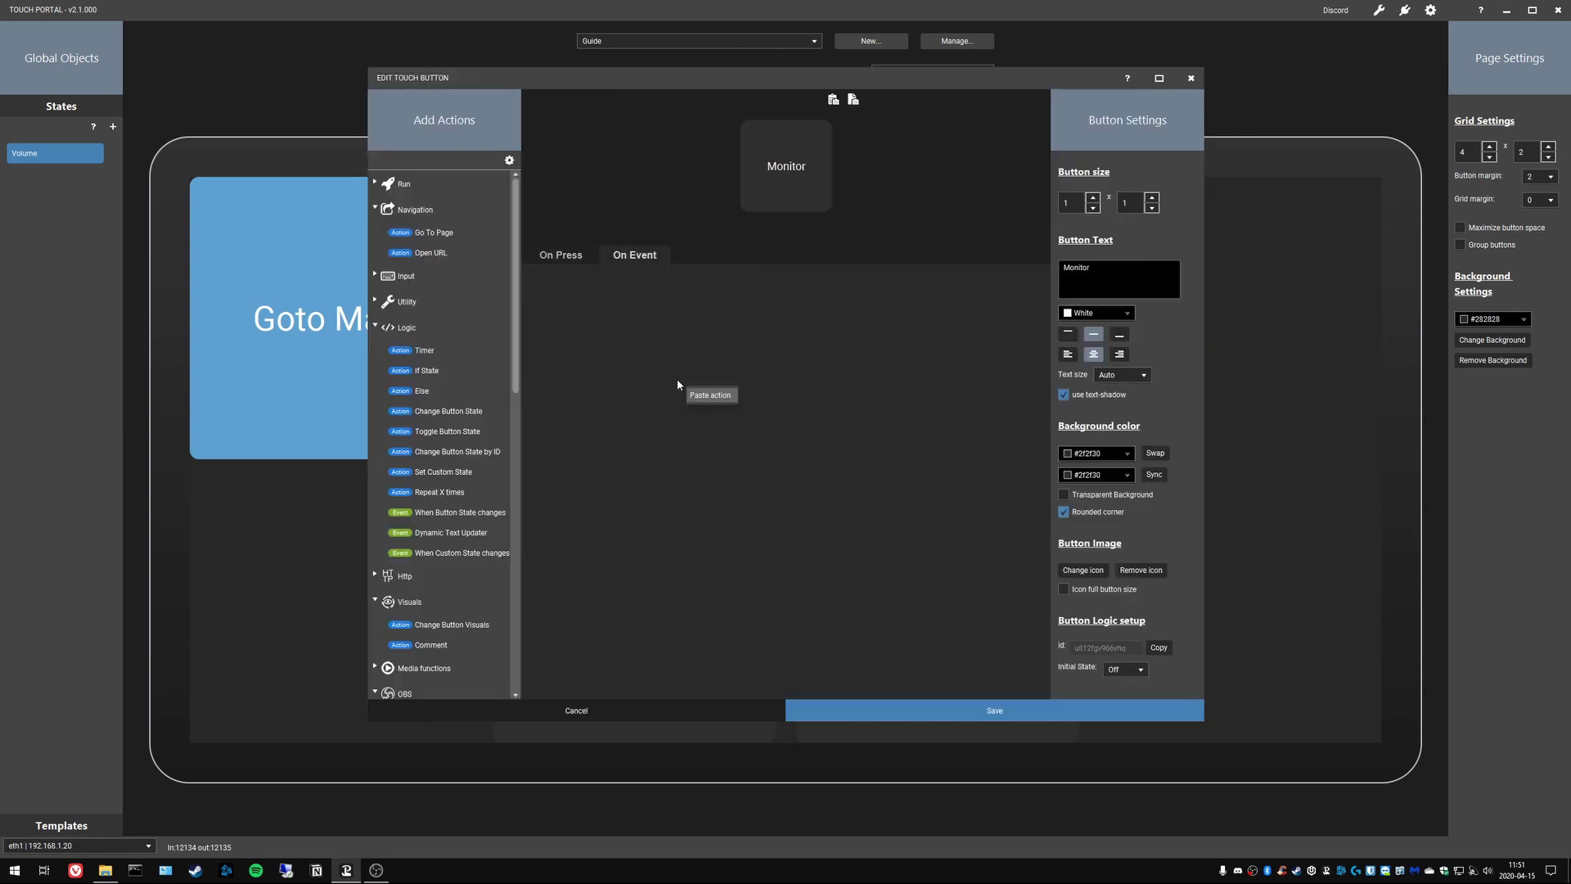
left_click(607, 344)
left_click(819, 714)
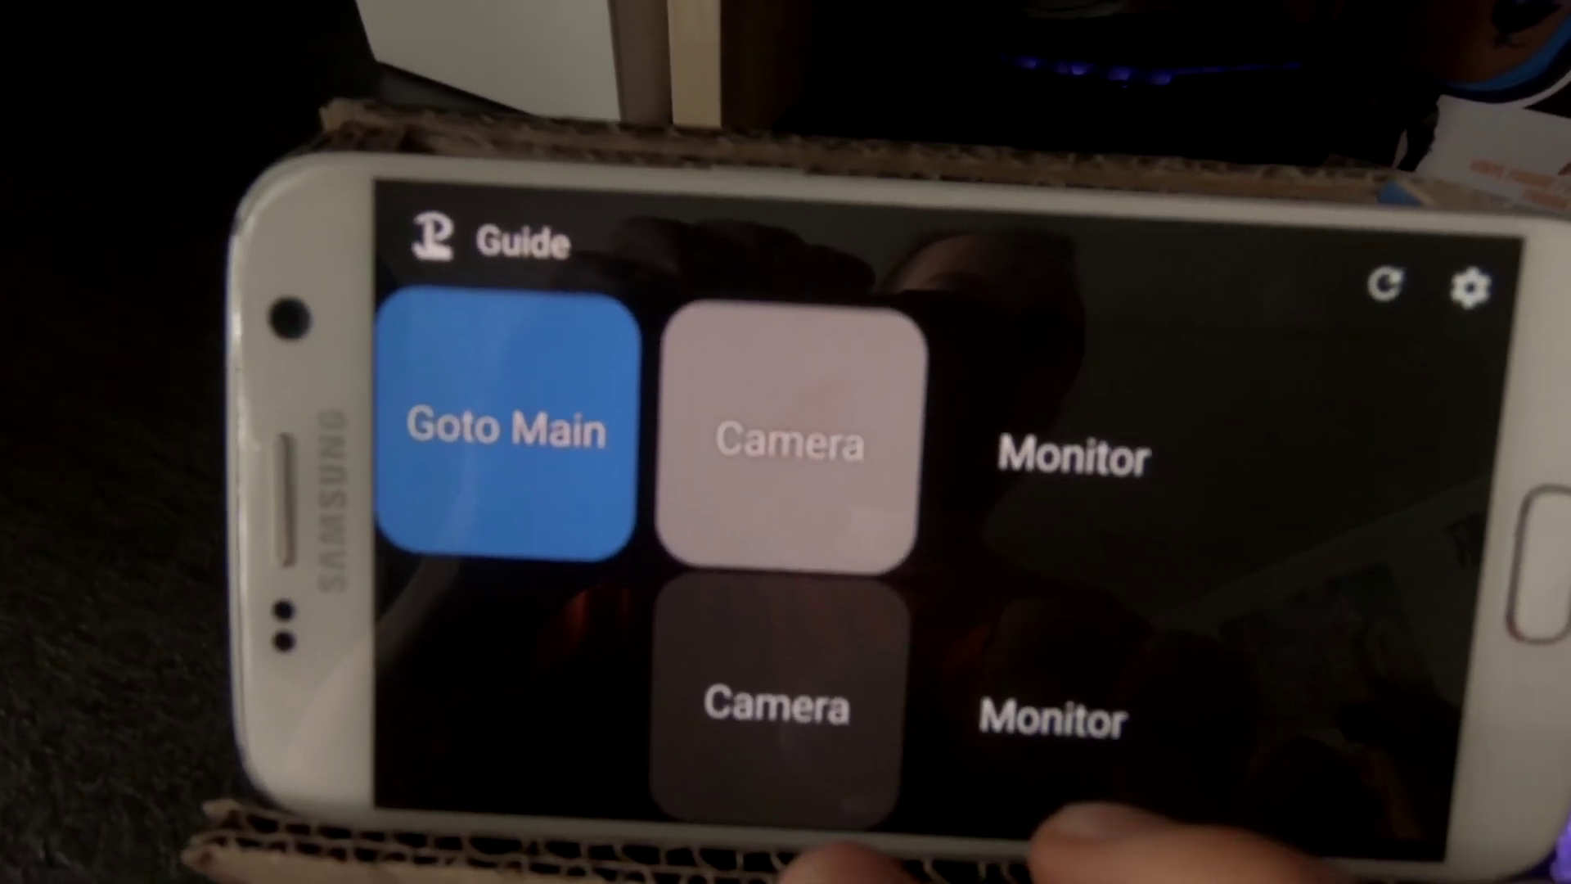
Step: Test Camera on the phone, review both lower buttons' scene actions, and copy Camera's button ID
left_click(773, 736)
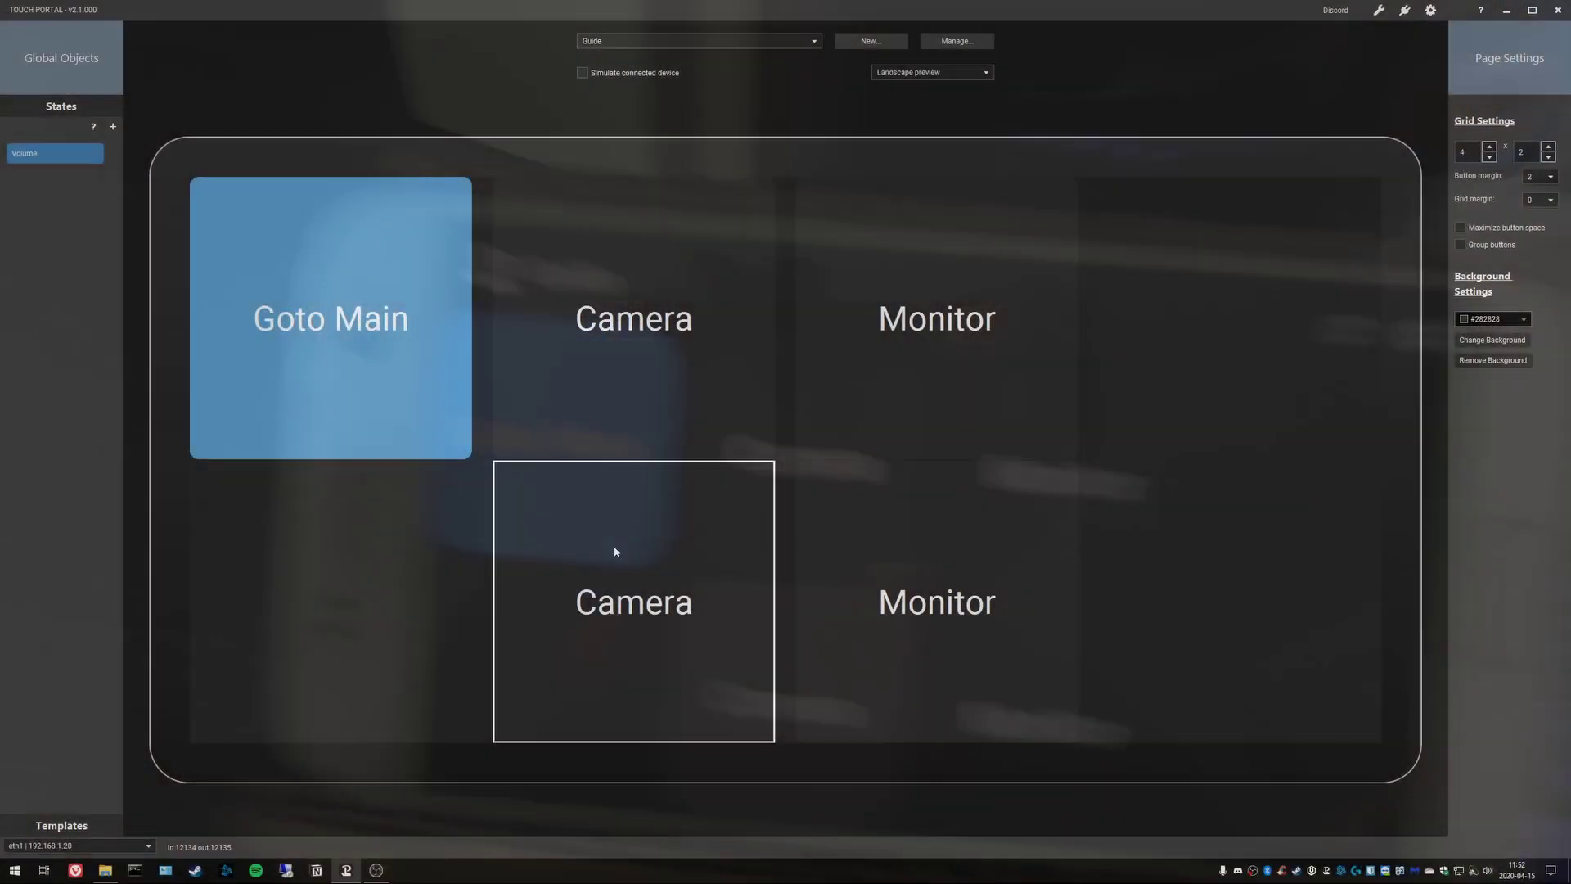
left_click(615, 552)
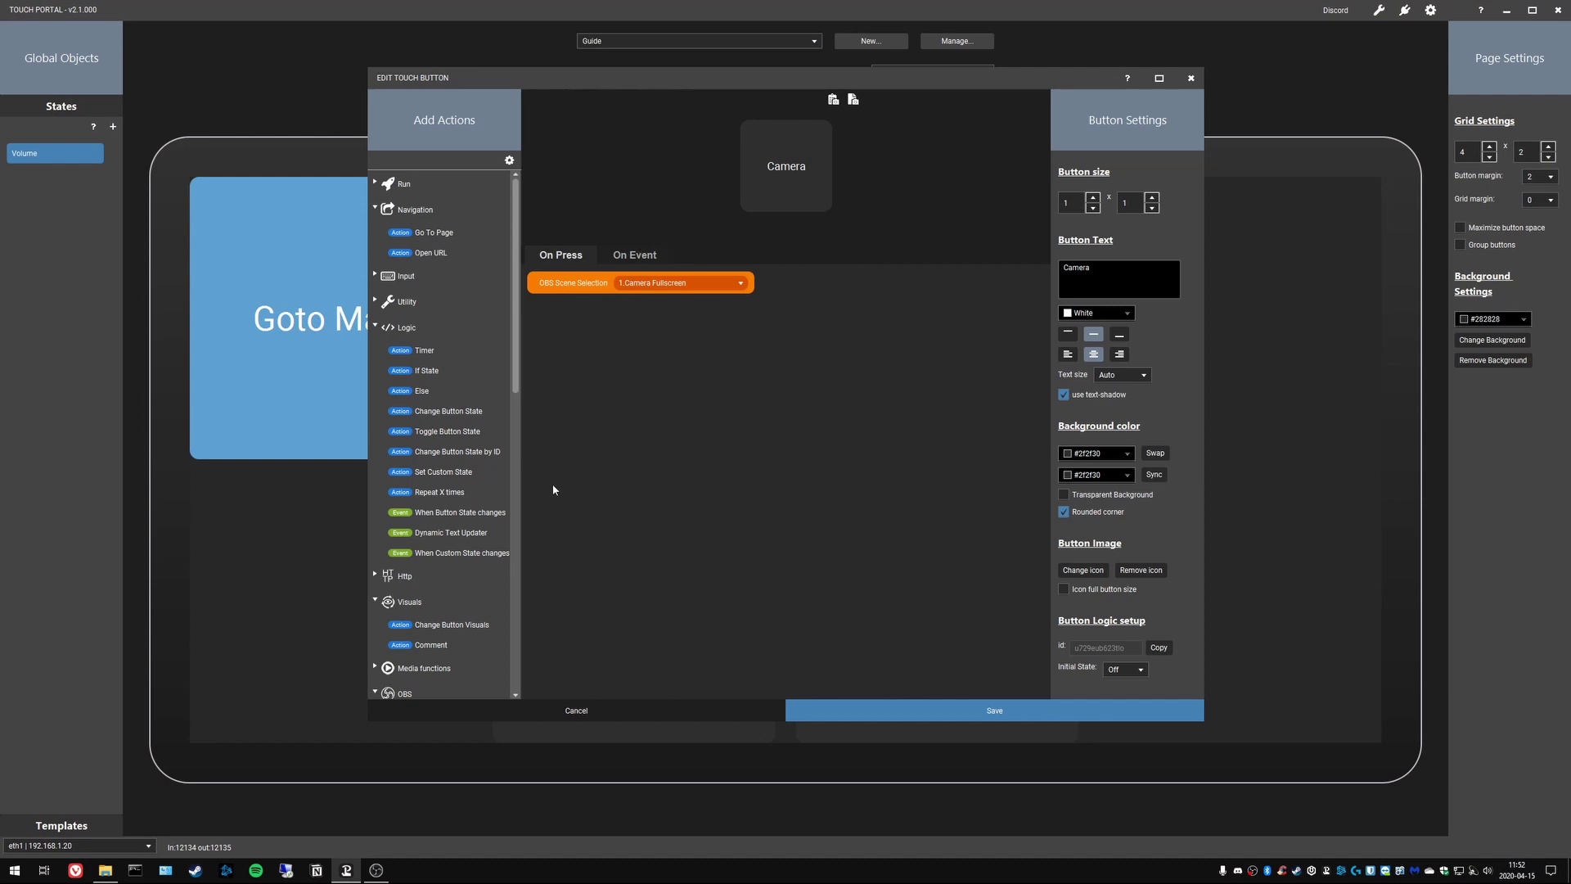
left_click(673, 710)
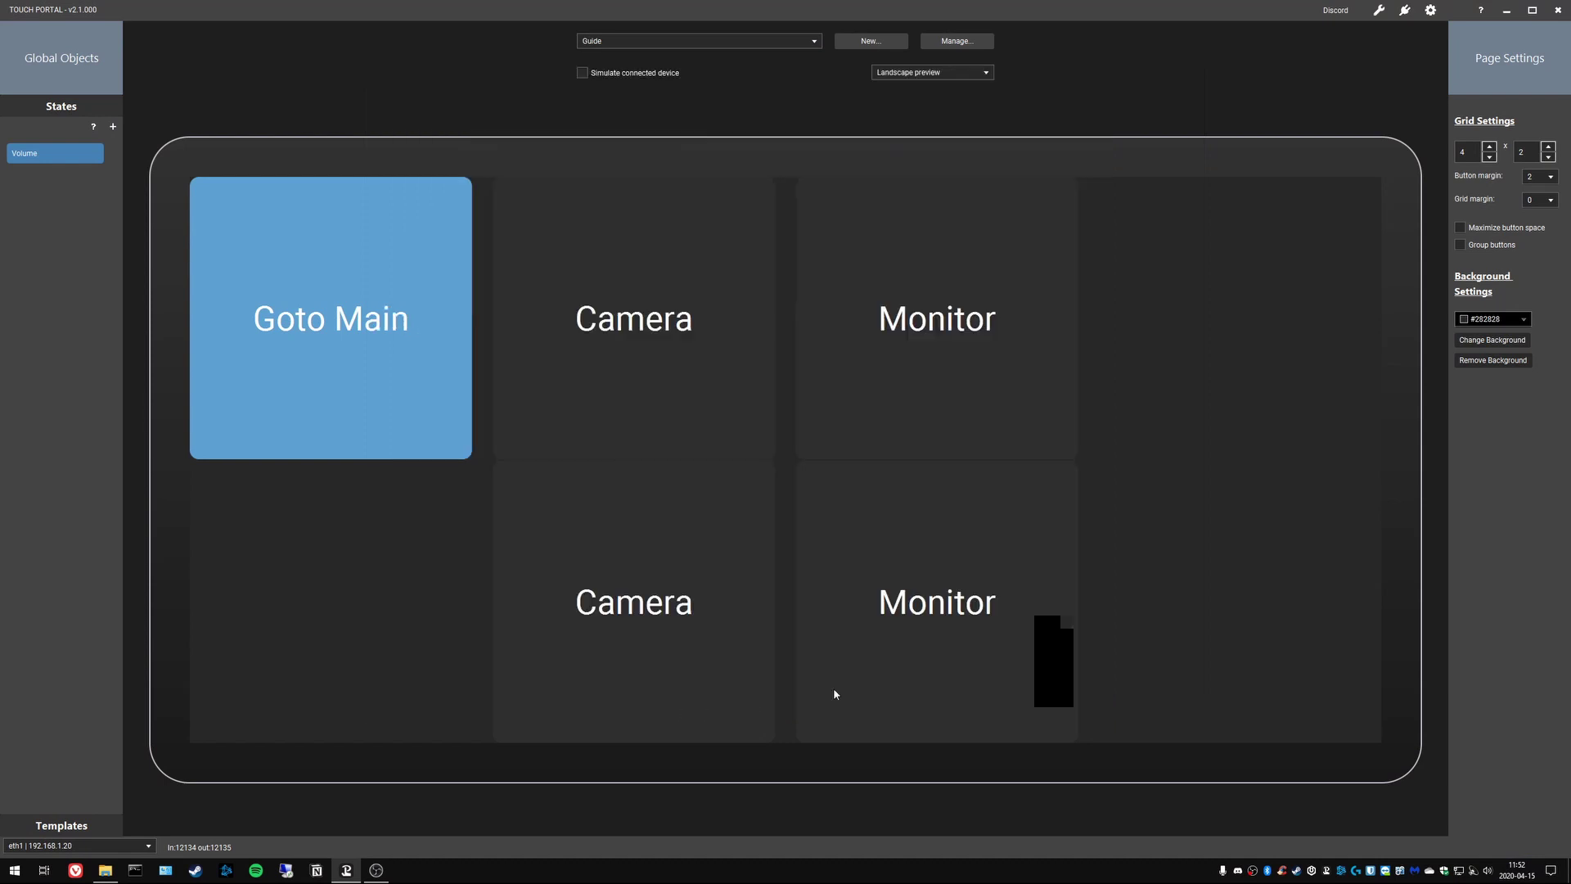
left_click(921, 673)
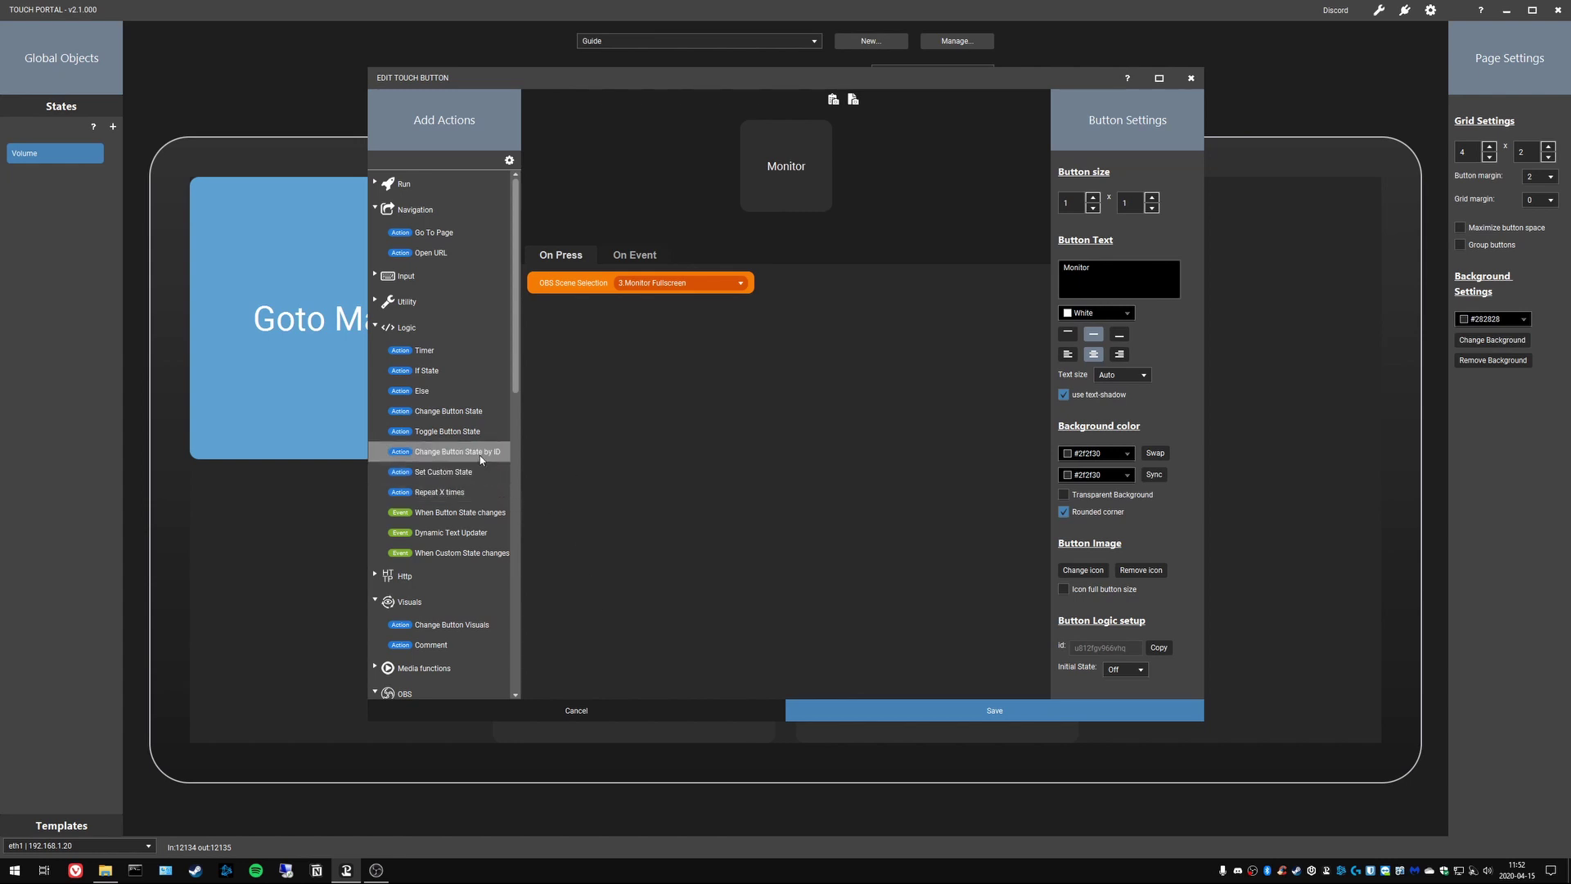
left_click(597, 709)
left_click(606, 692)
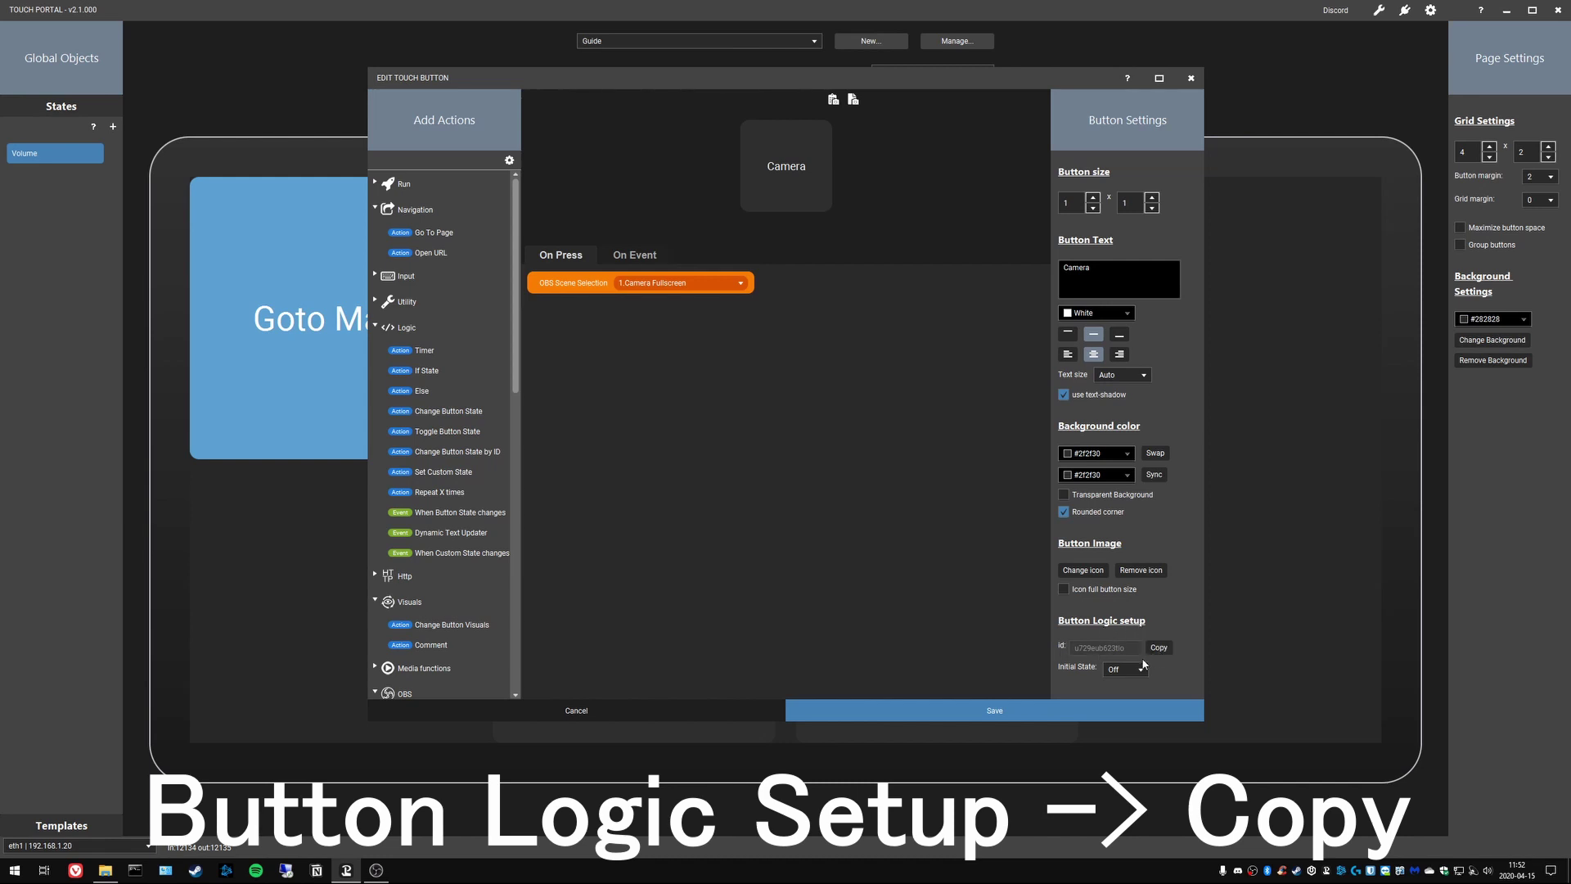
left_click(1005, 712)
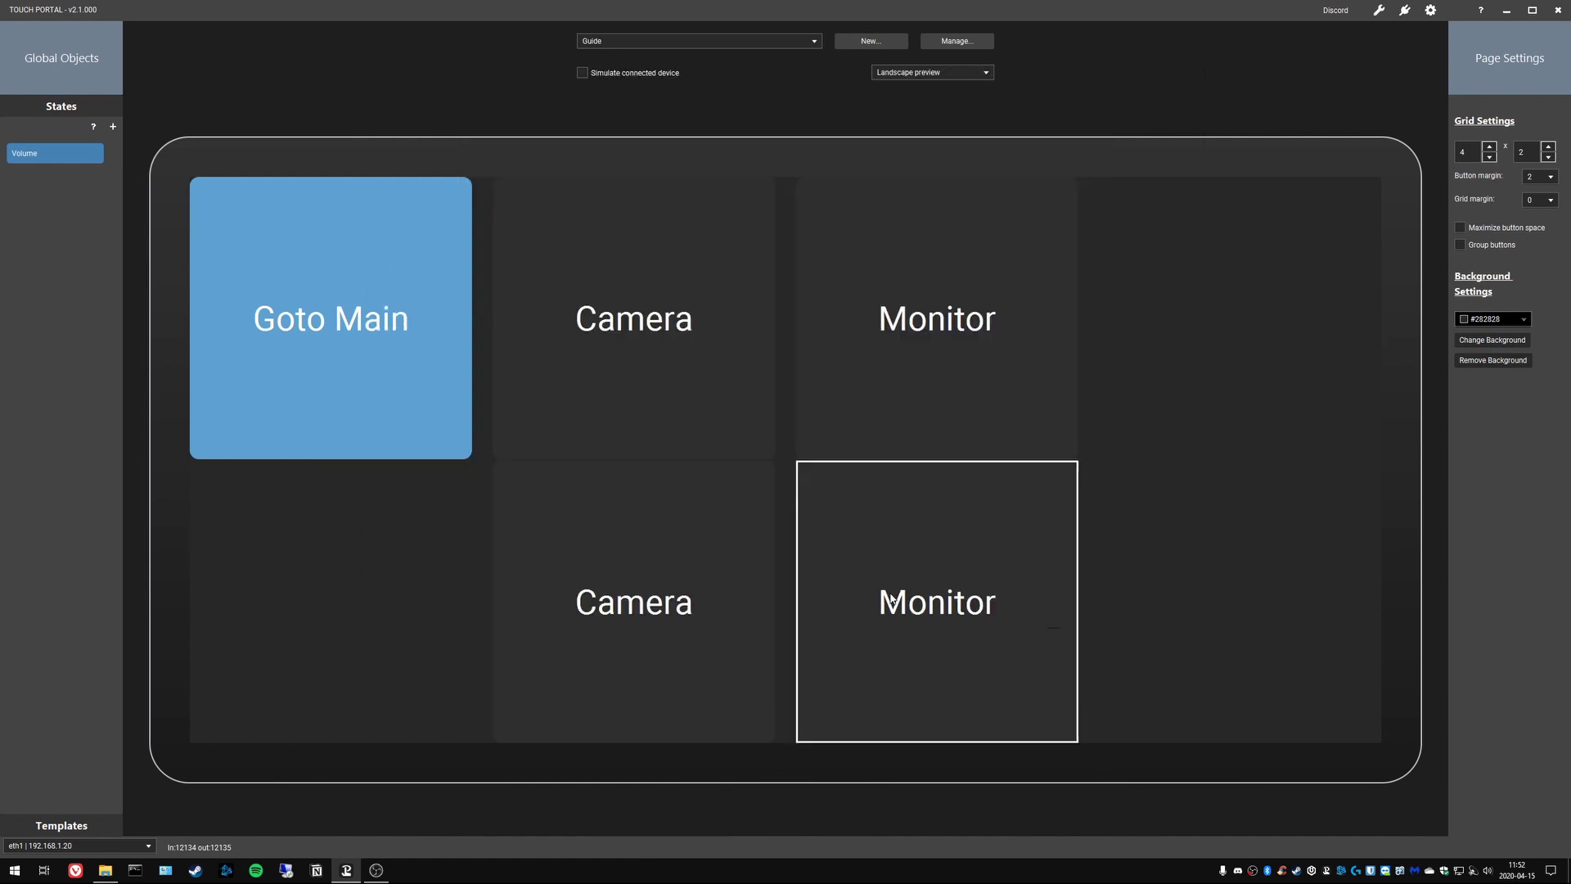
Step: Have the lower Monitor button set the Camera button, by its pasted ID, to Off on press
left_click(874, 548)
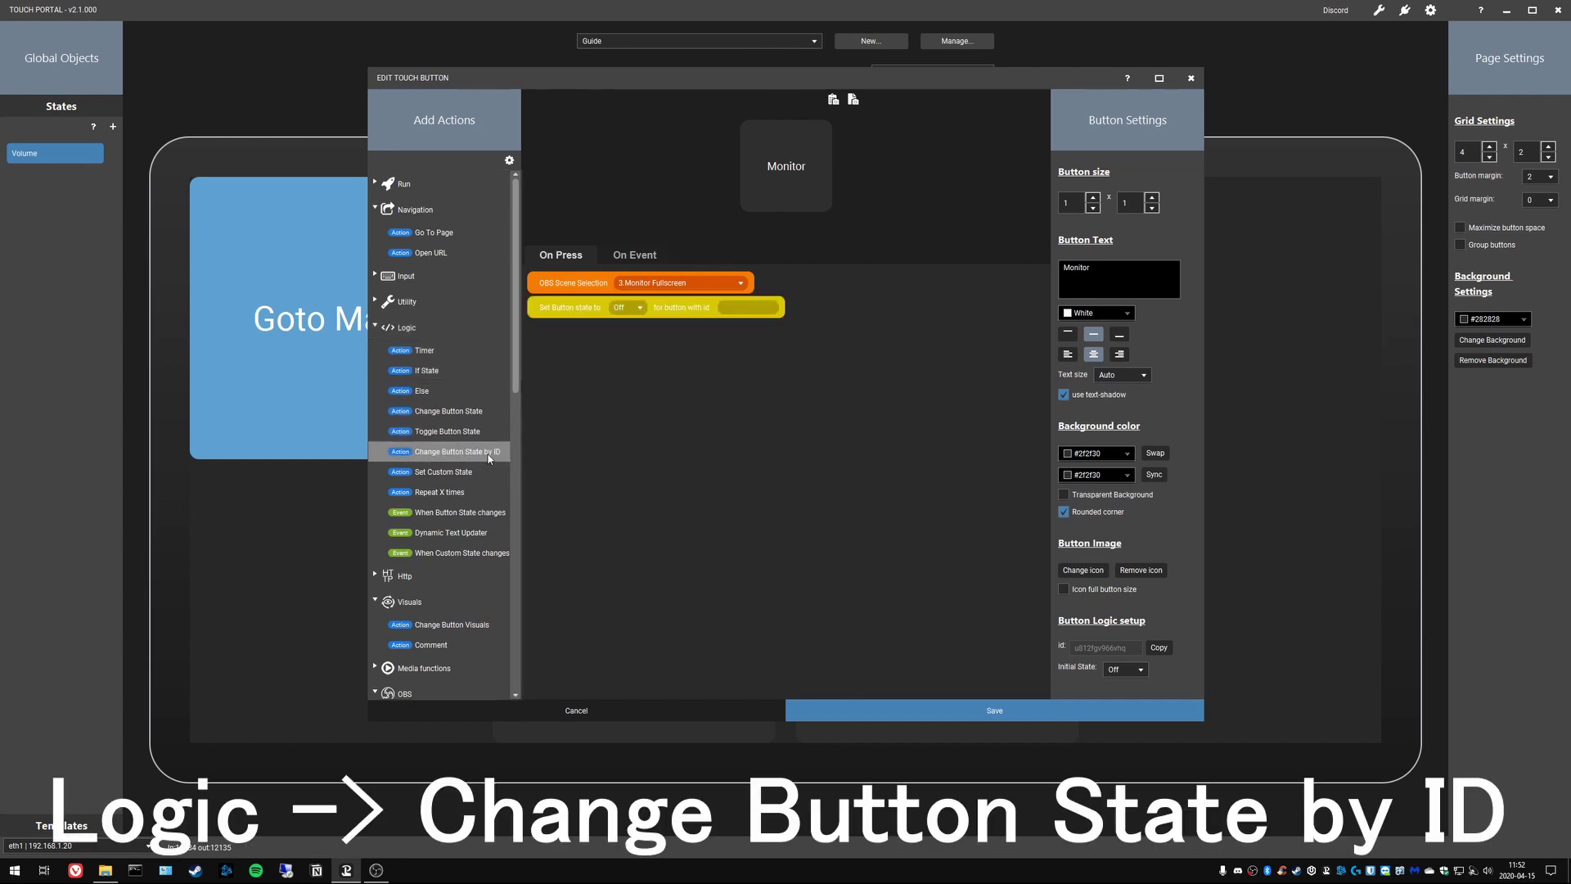
left_click(629, 308)
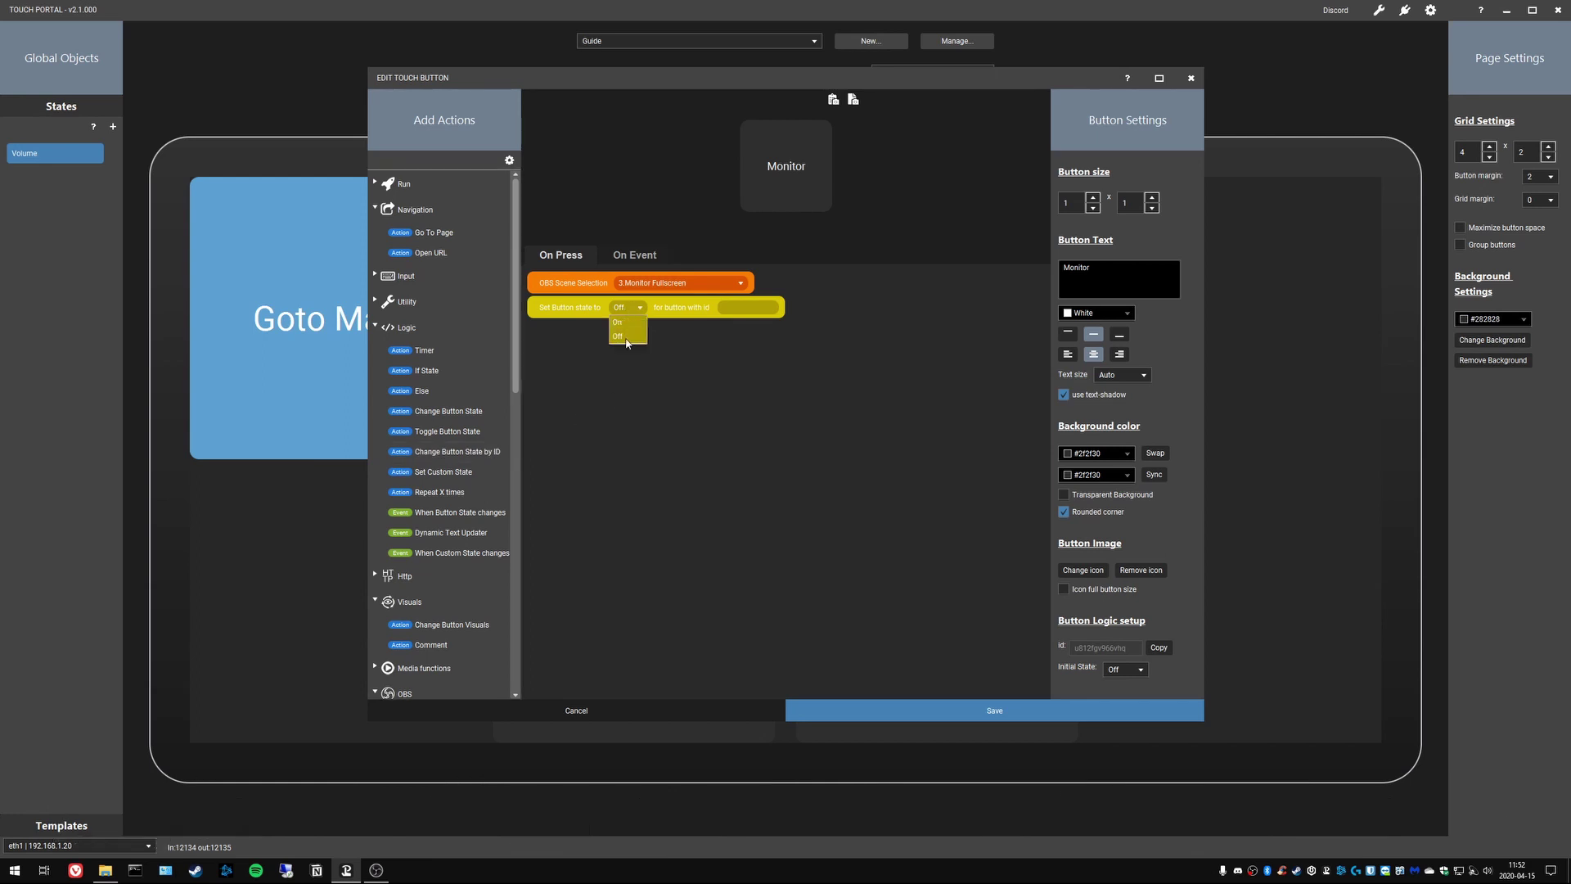
left_click(621, 336)
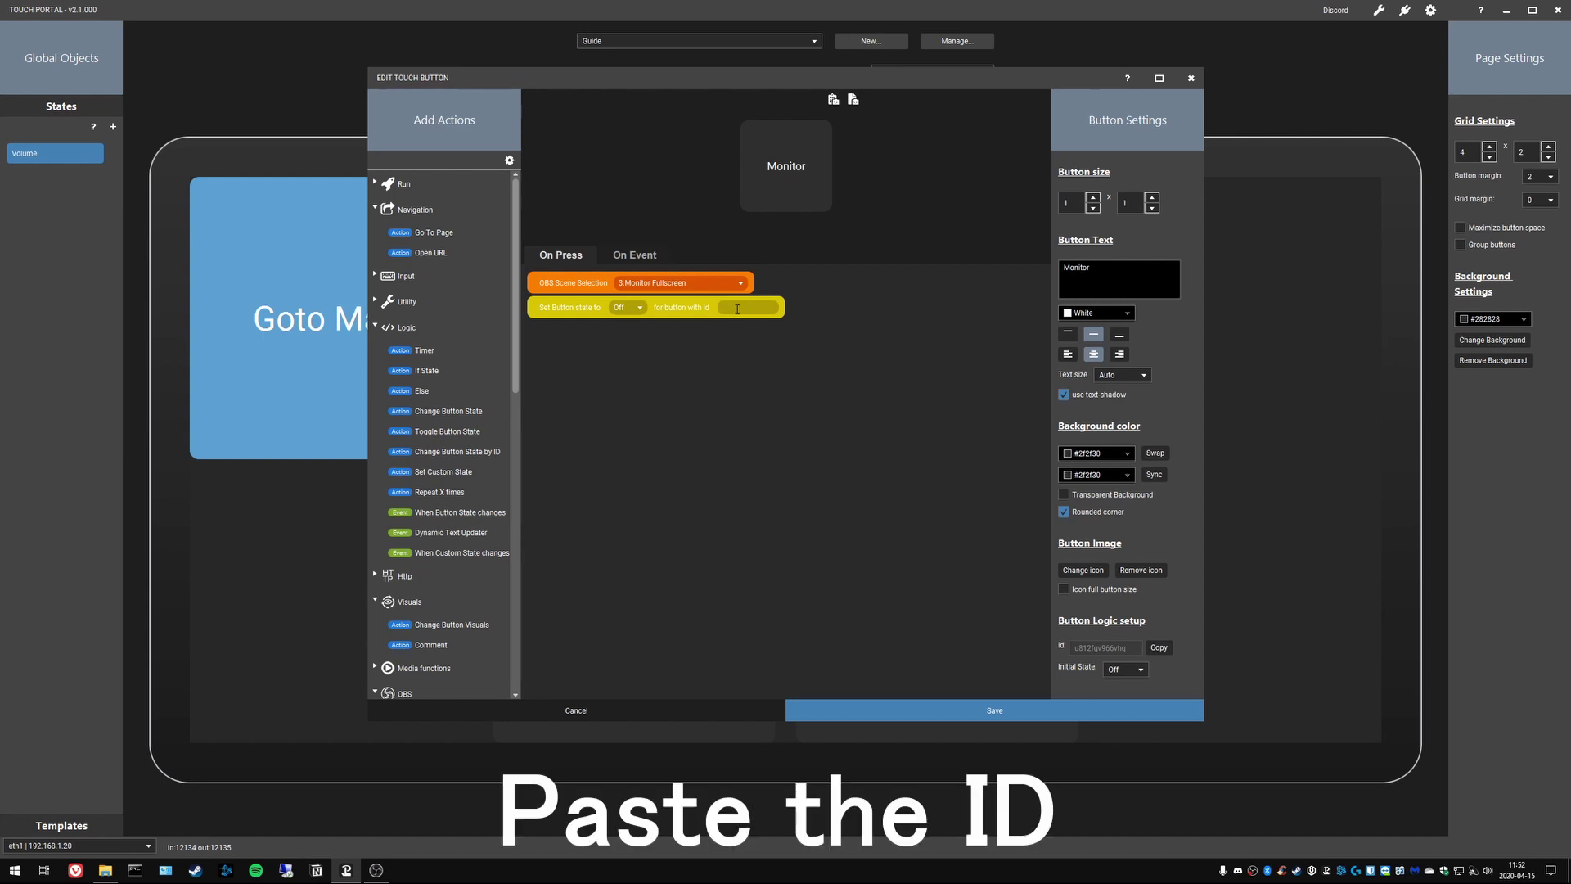
type("u729eub623tlq")
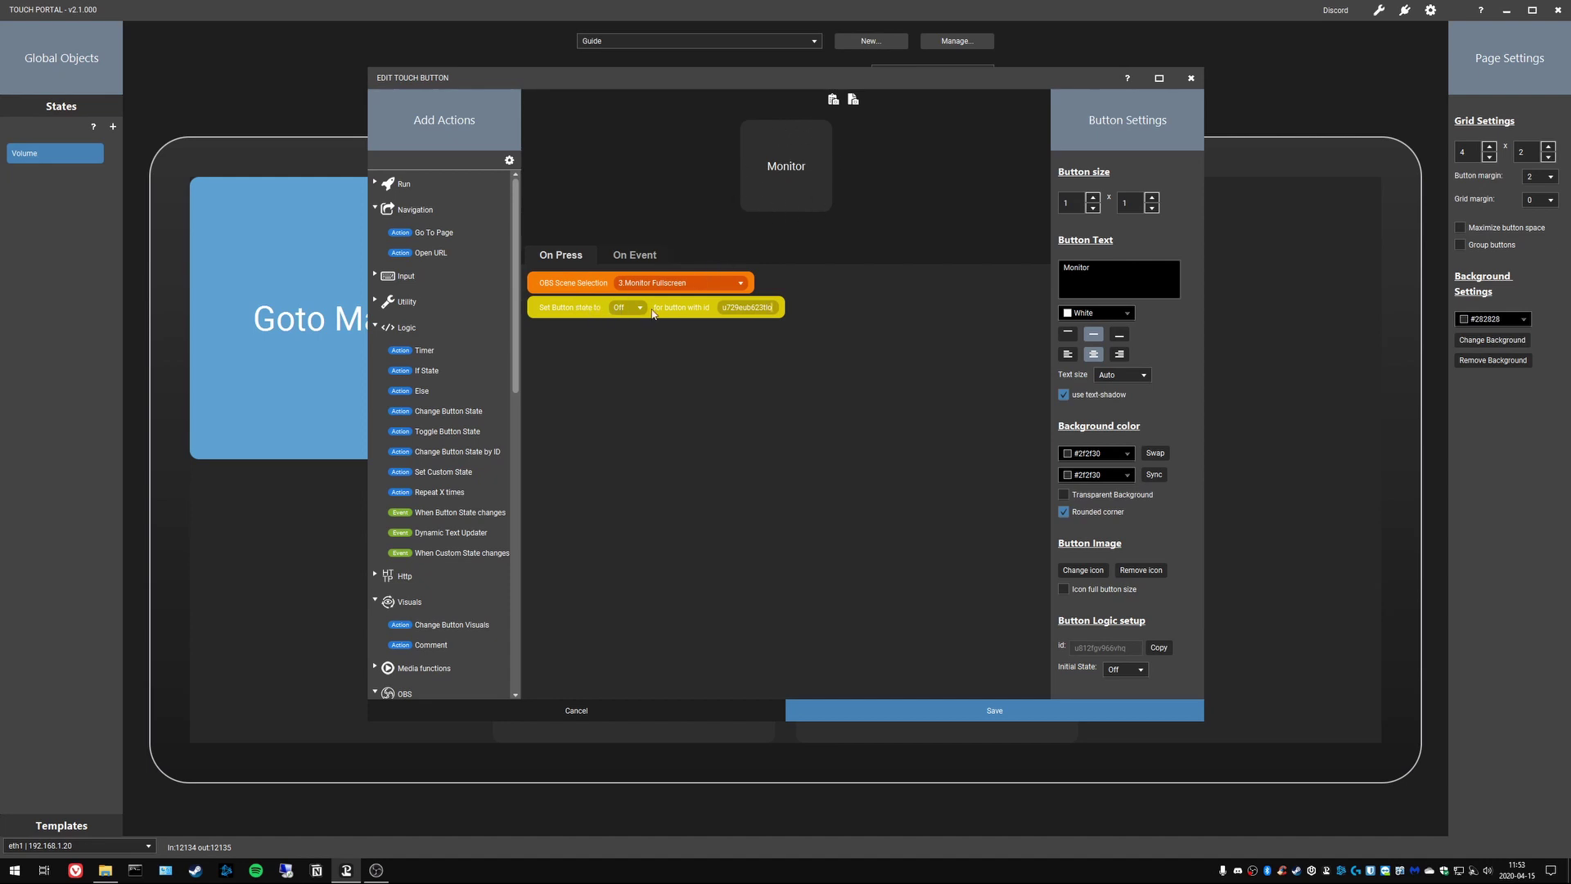
left_click(806, 710)
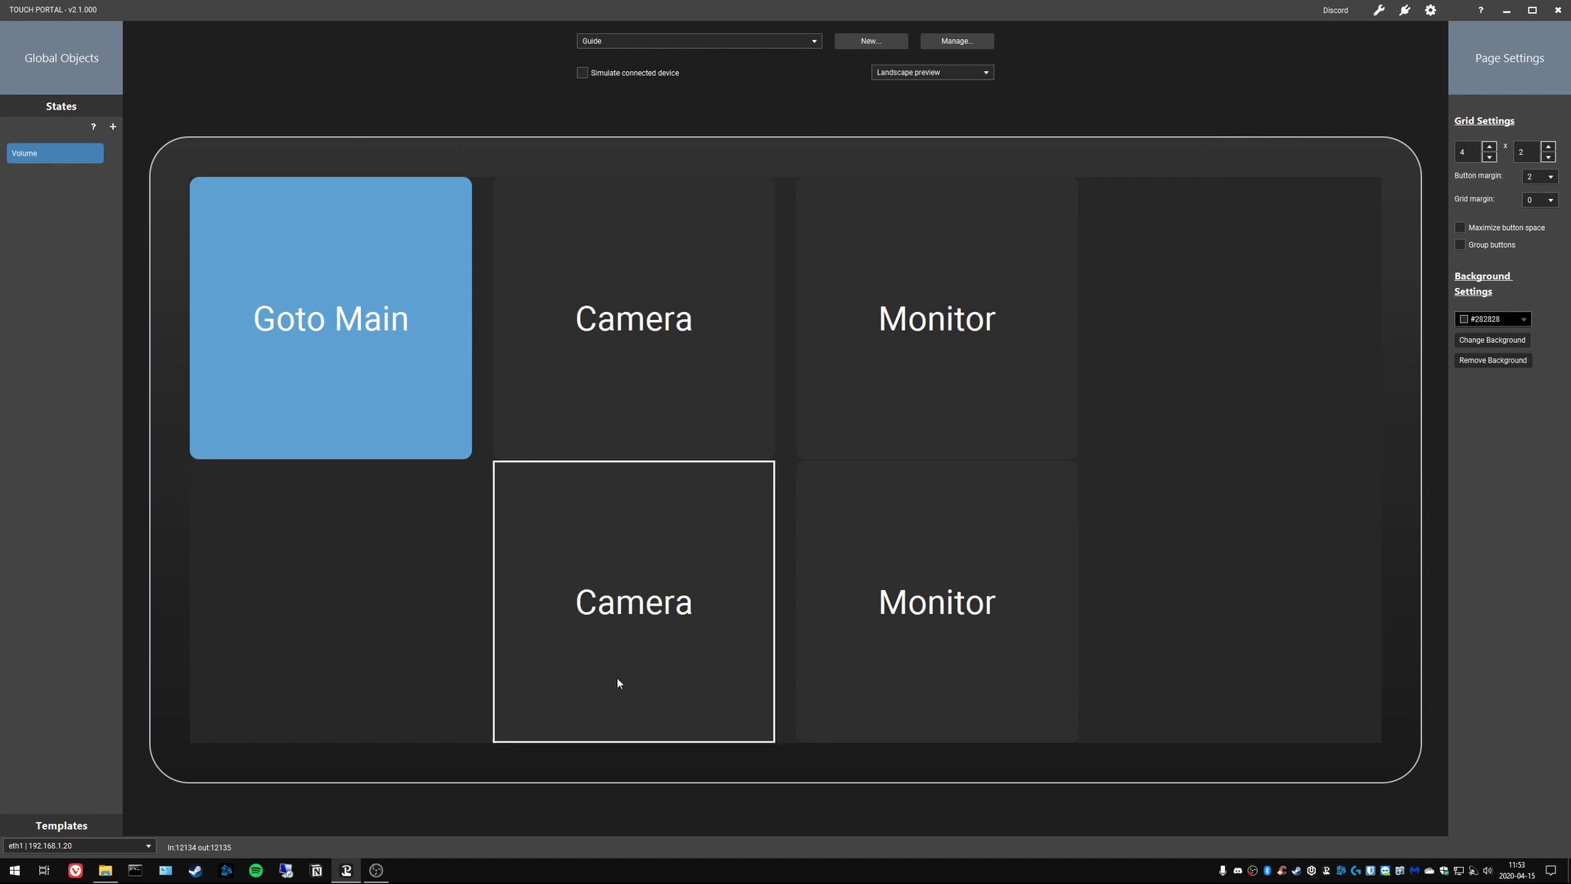
Step: Give the lower Camera button a 'When Button State Changes' to On event
left_click(644, 610)
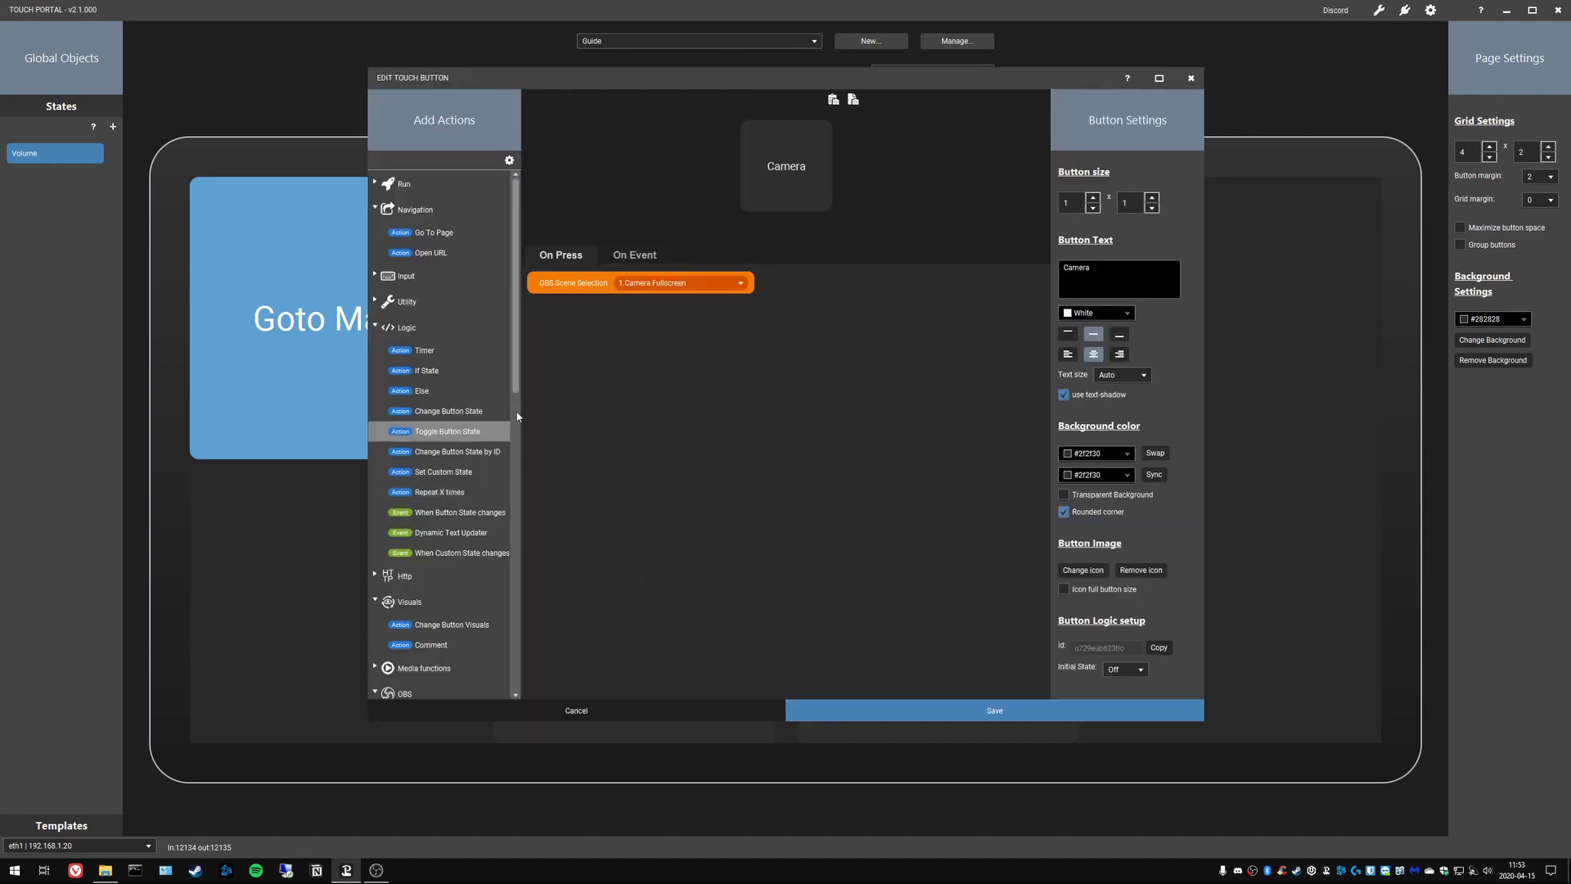
left_click(622, 257)
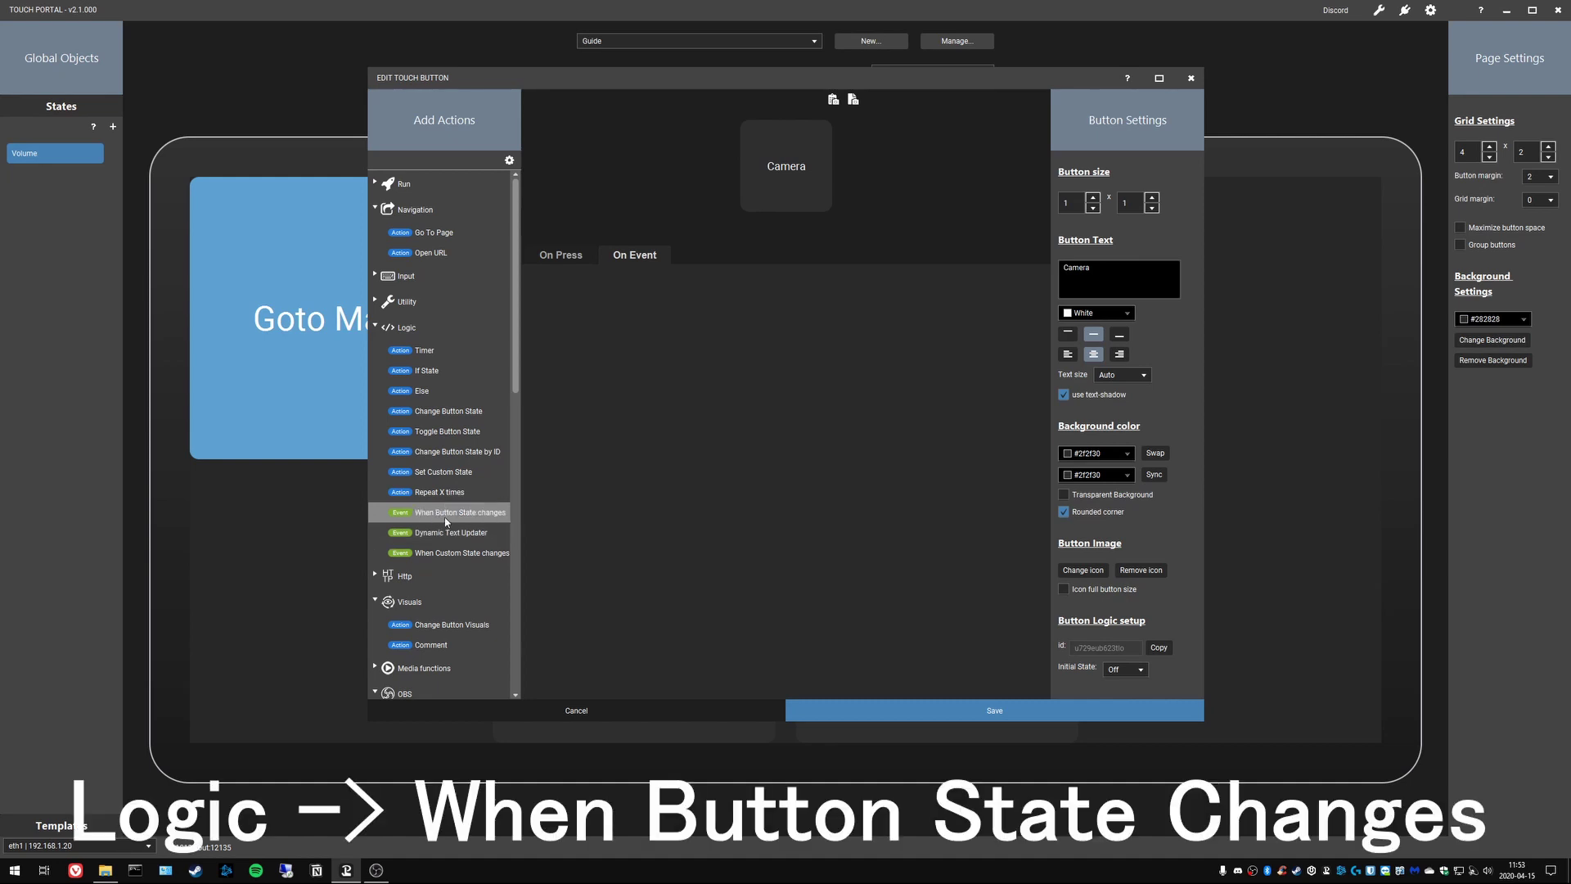
double_click(488, 520)
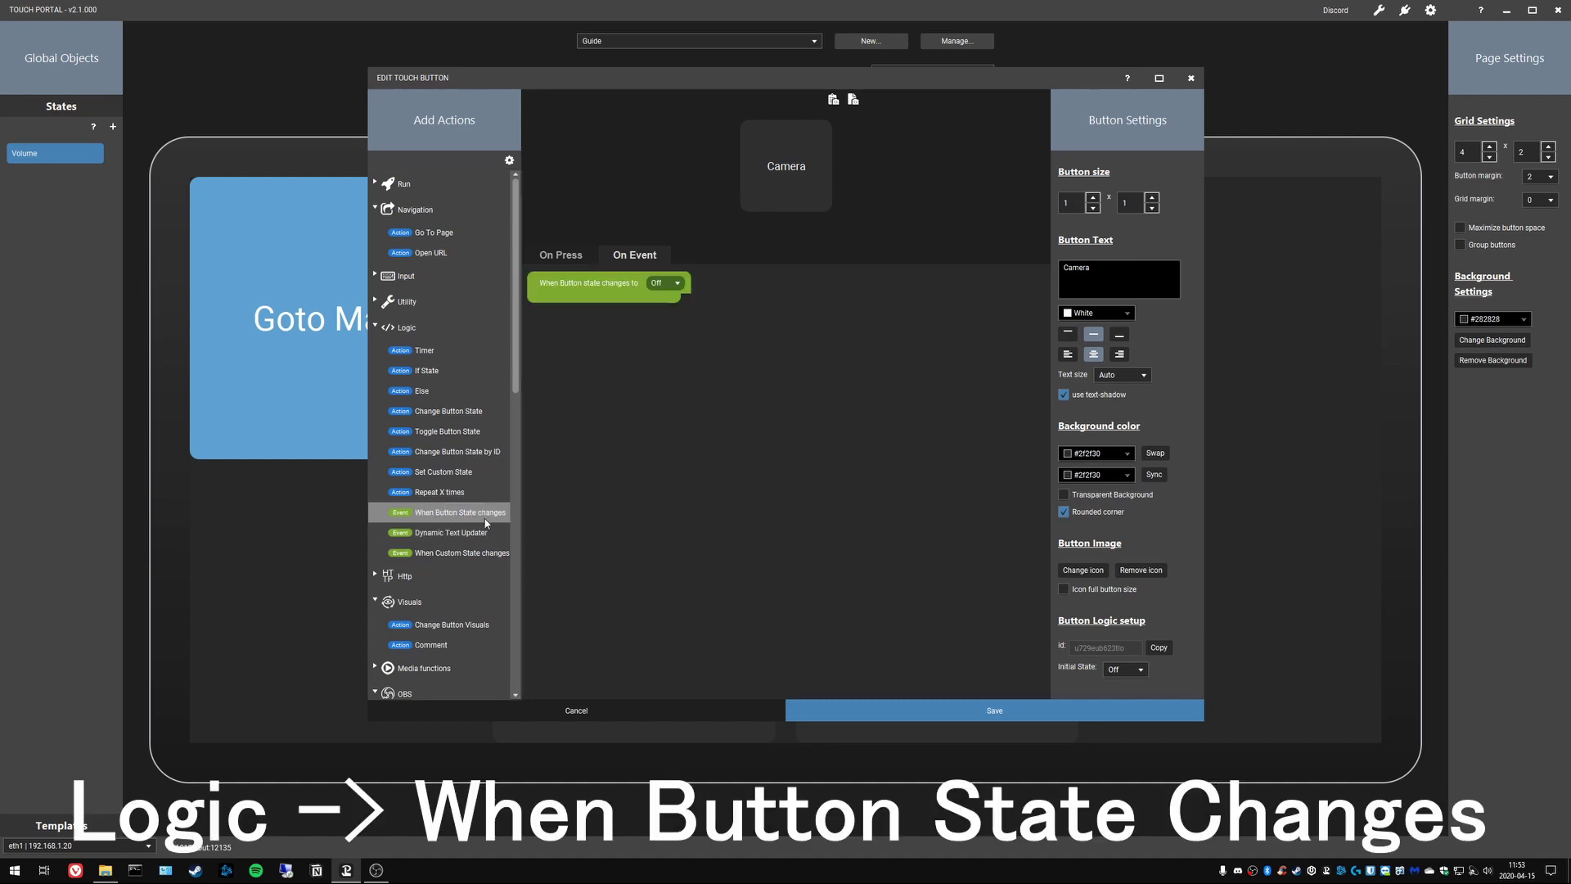
left_click(673, 284)
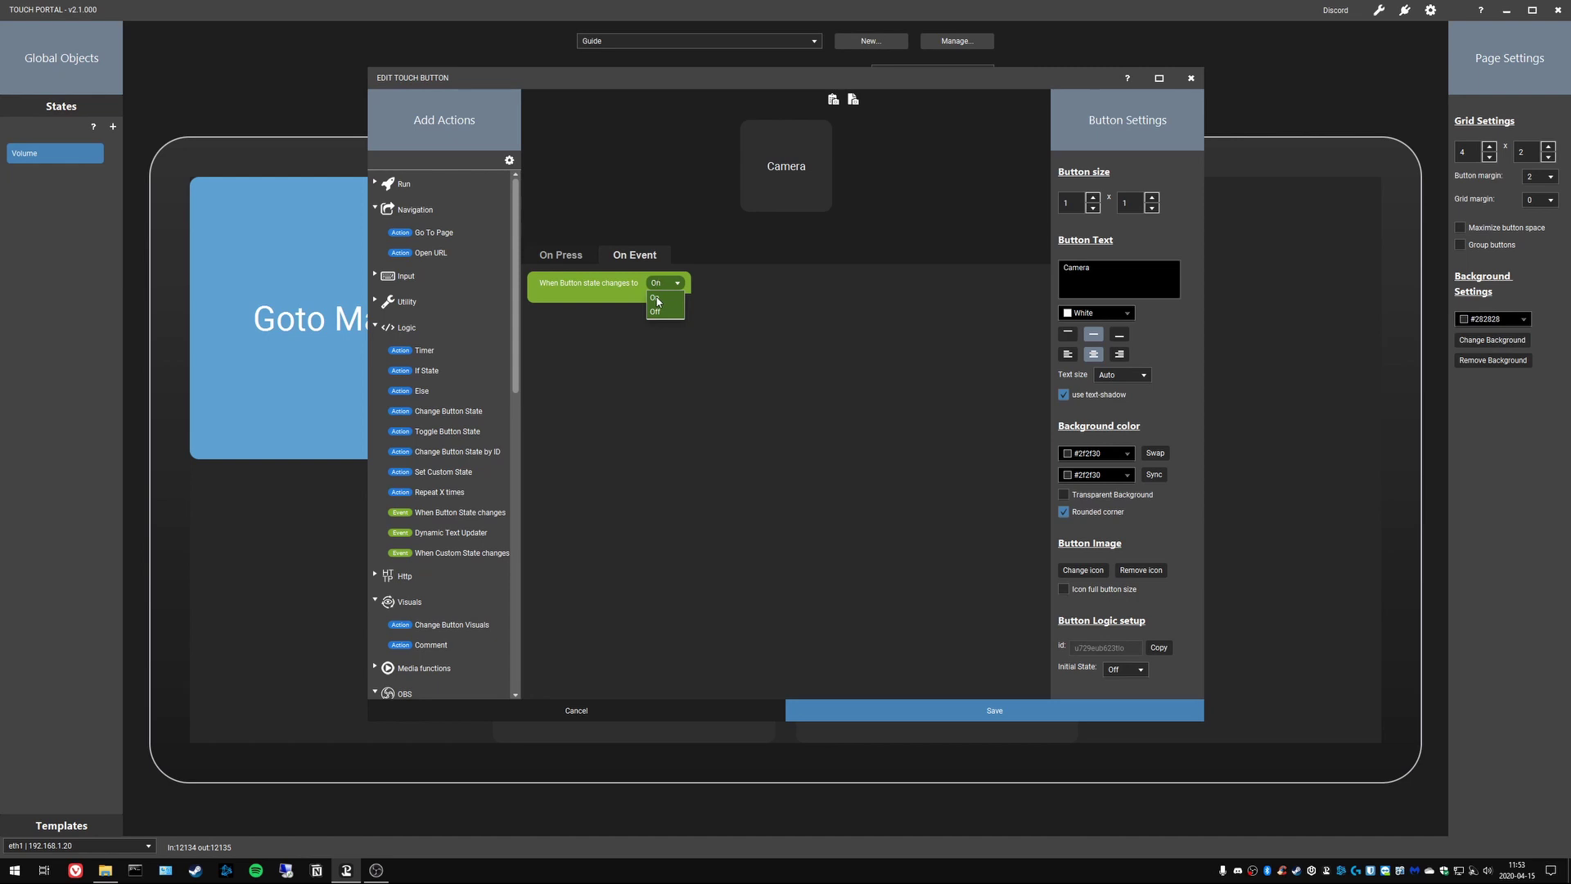
left_click(657, 301)
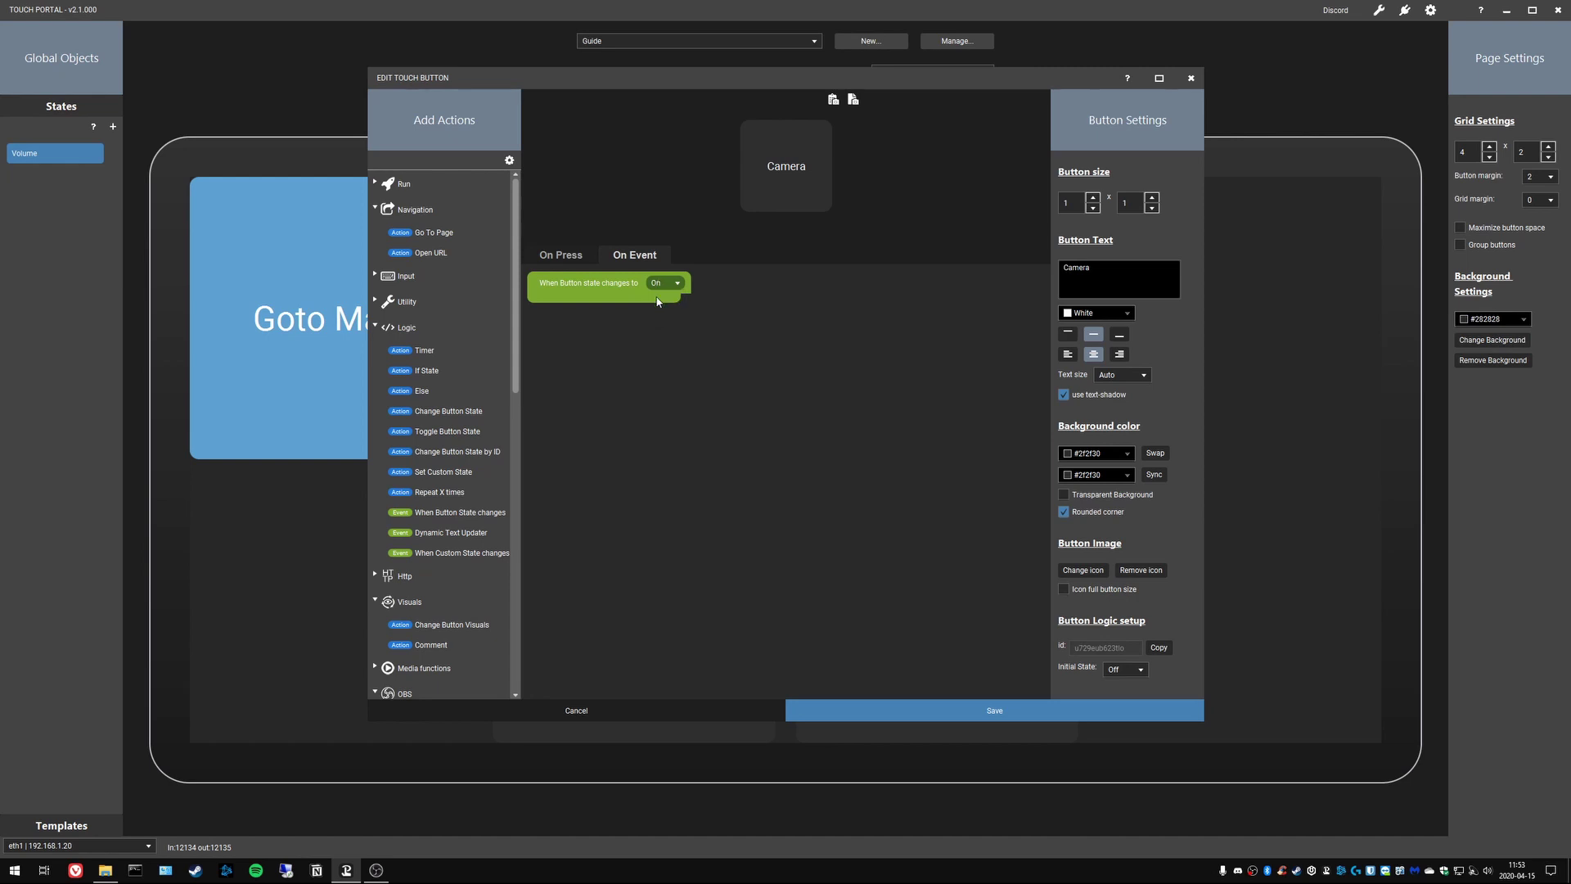
Step: Add a Change Button State On action to Camera's On Press list below the scene switch
left_click(584, 255)
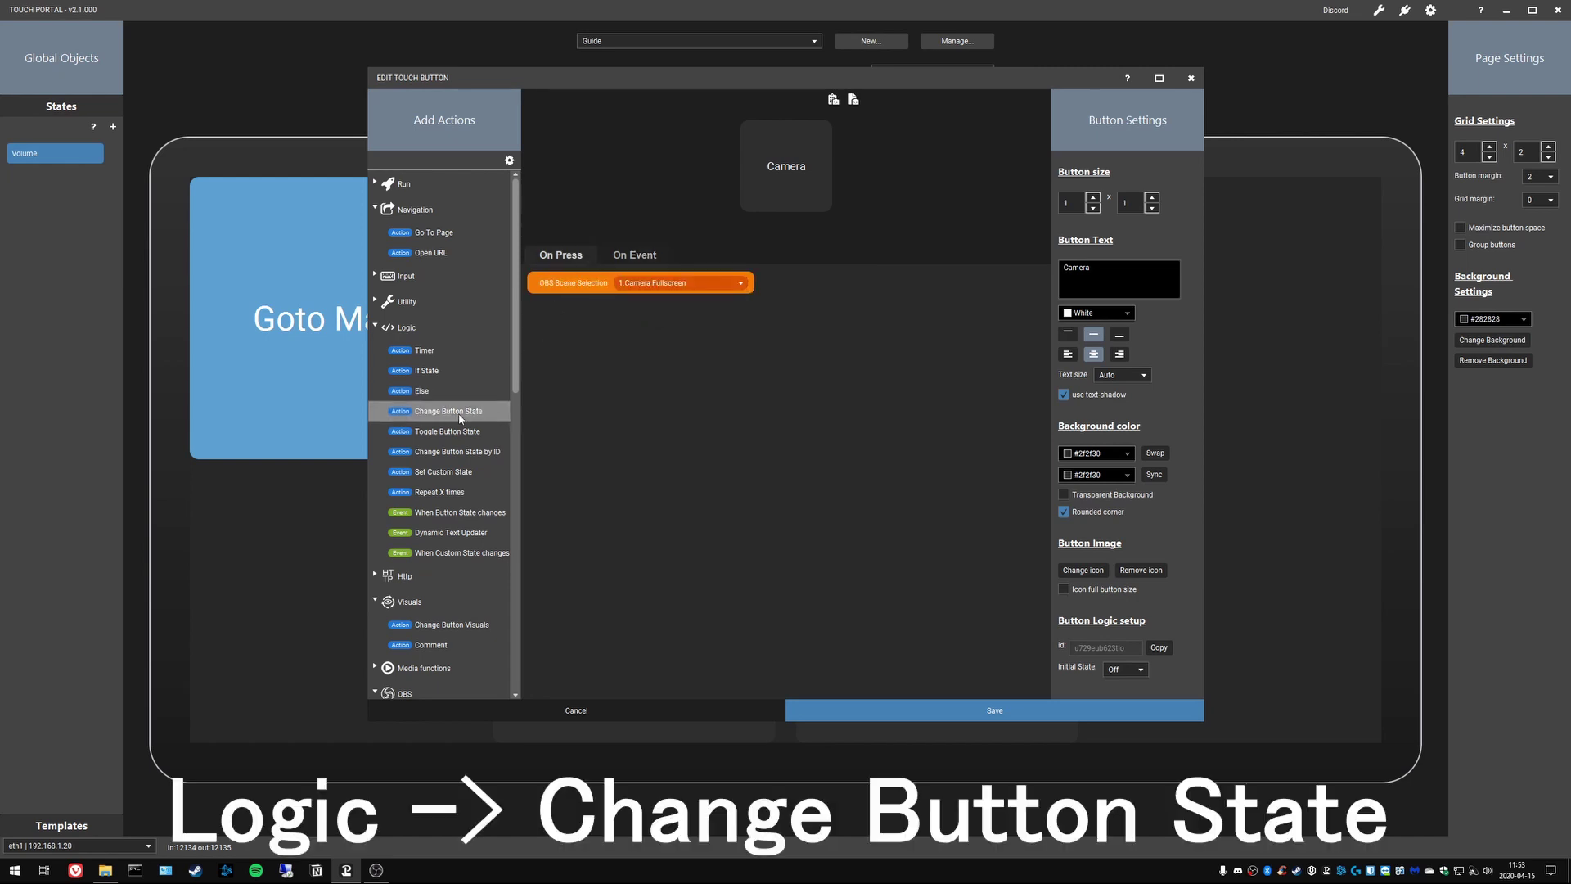
left_click_drag(460, 422, 573, 308)
left_click(626, 308)
left_click(623, 322)
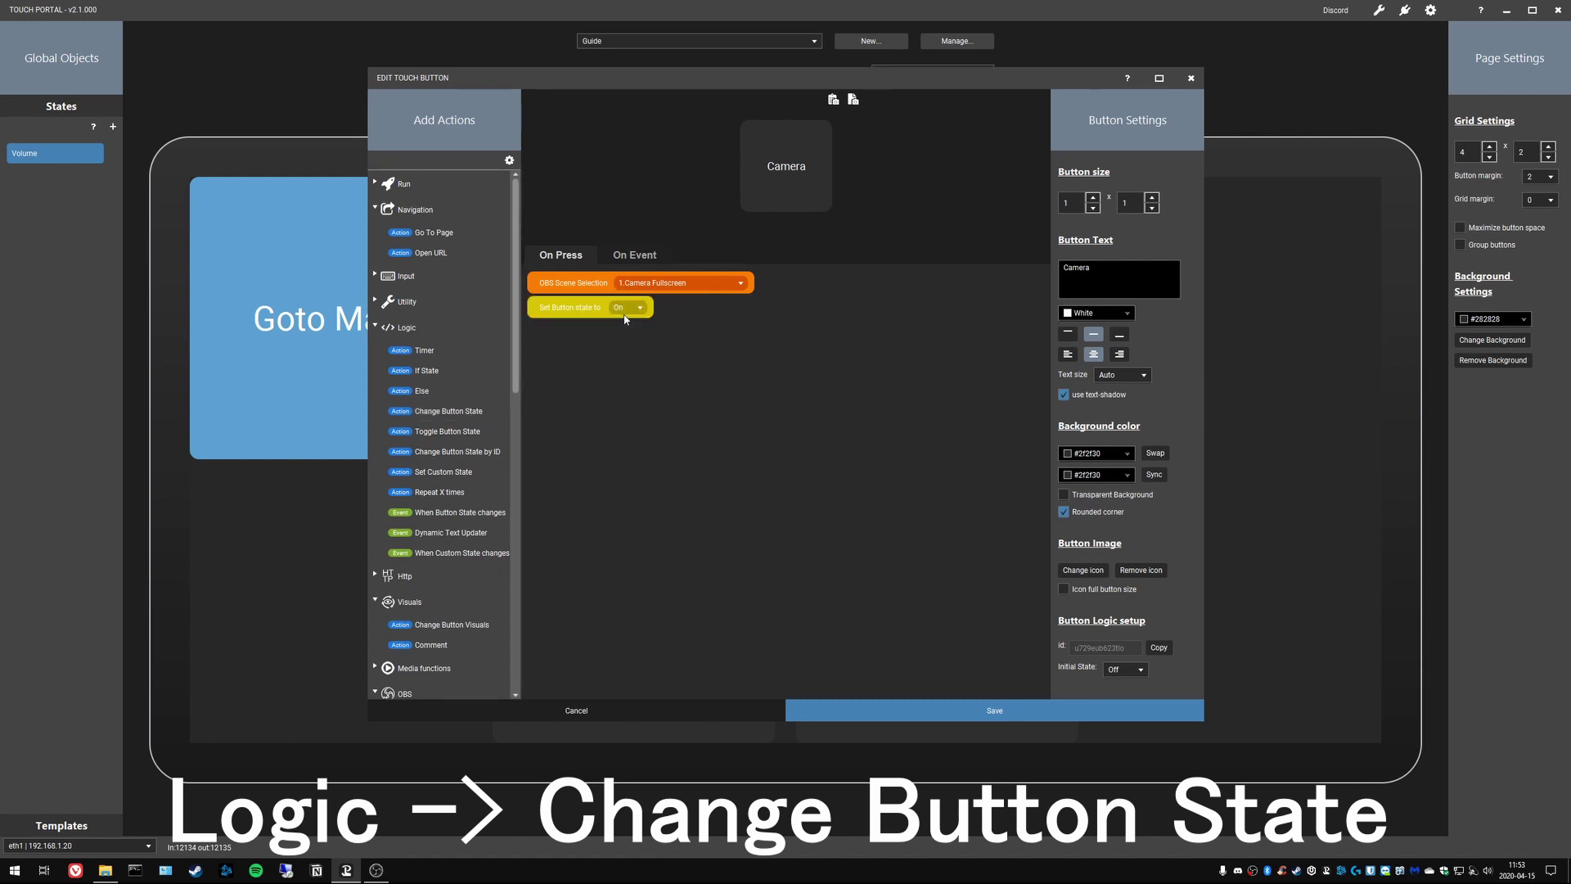
left_click(629, 255)
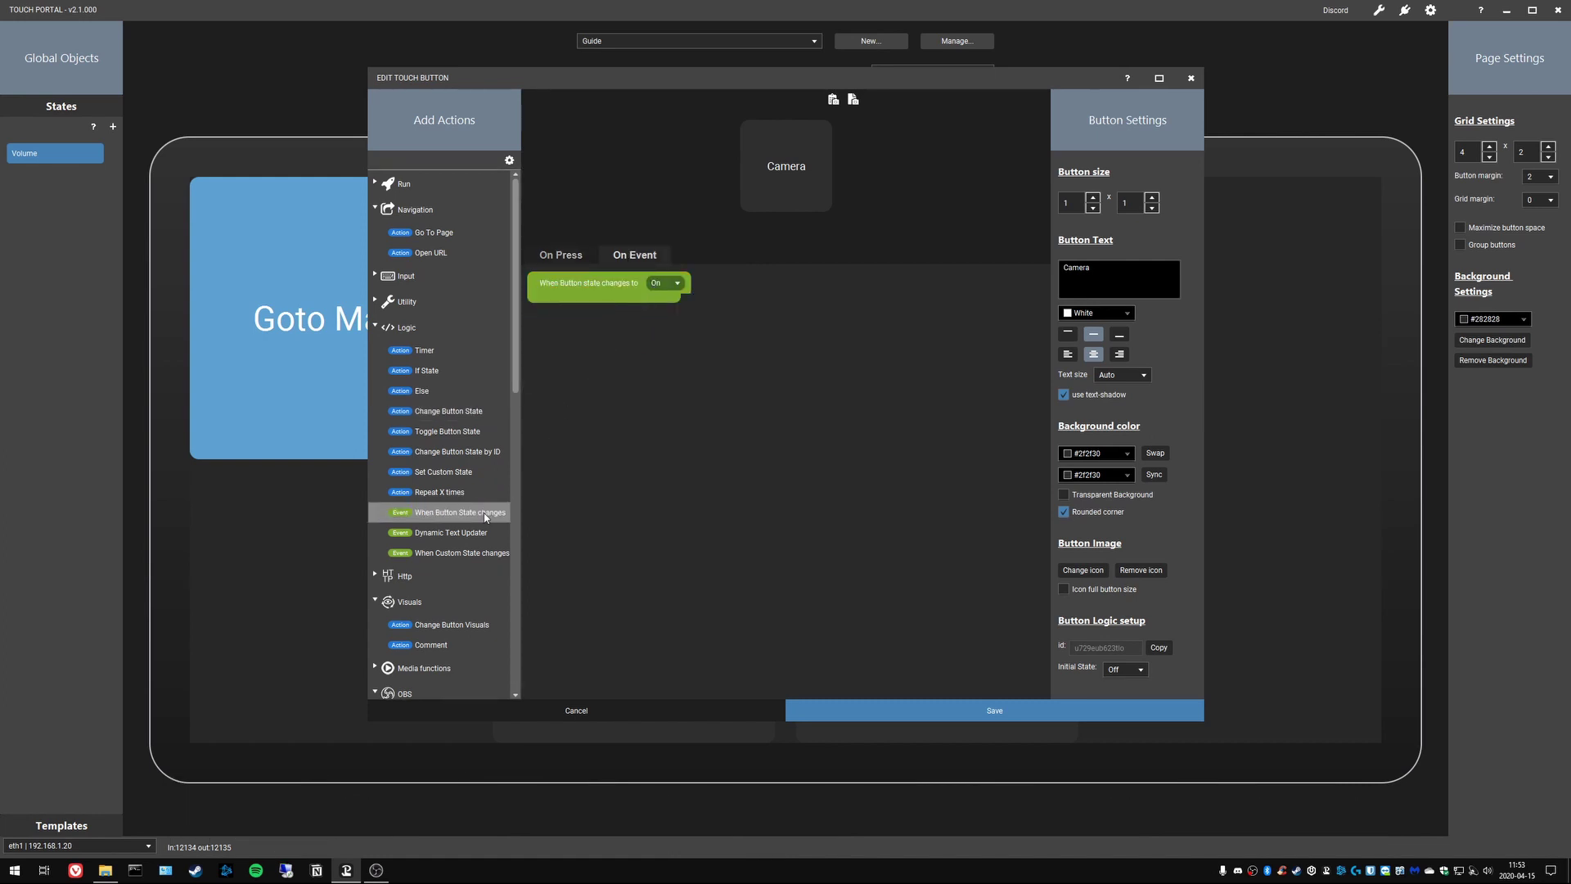
scroll(485, 512, "down", 4)
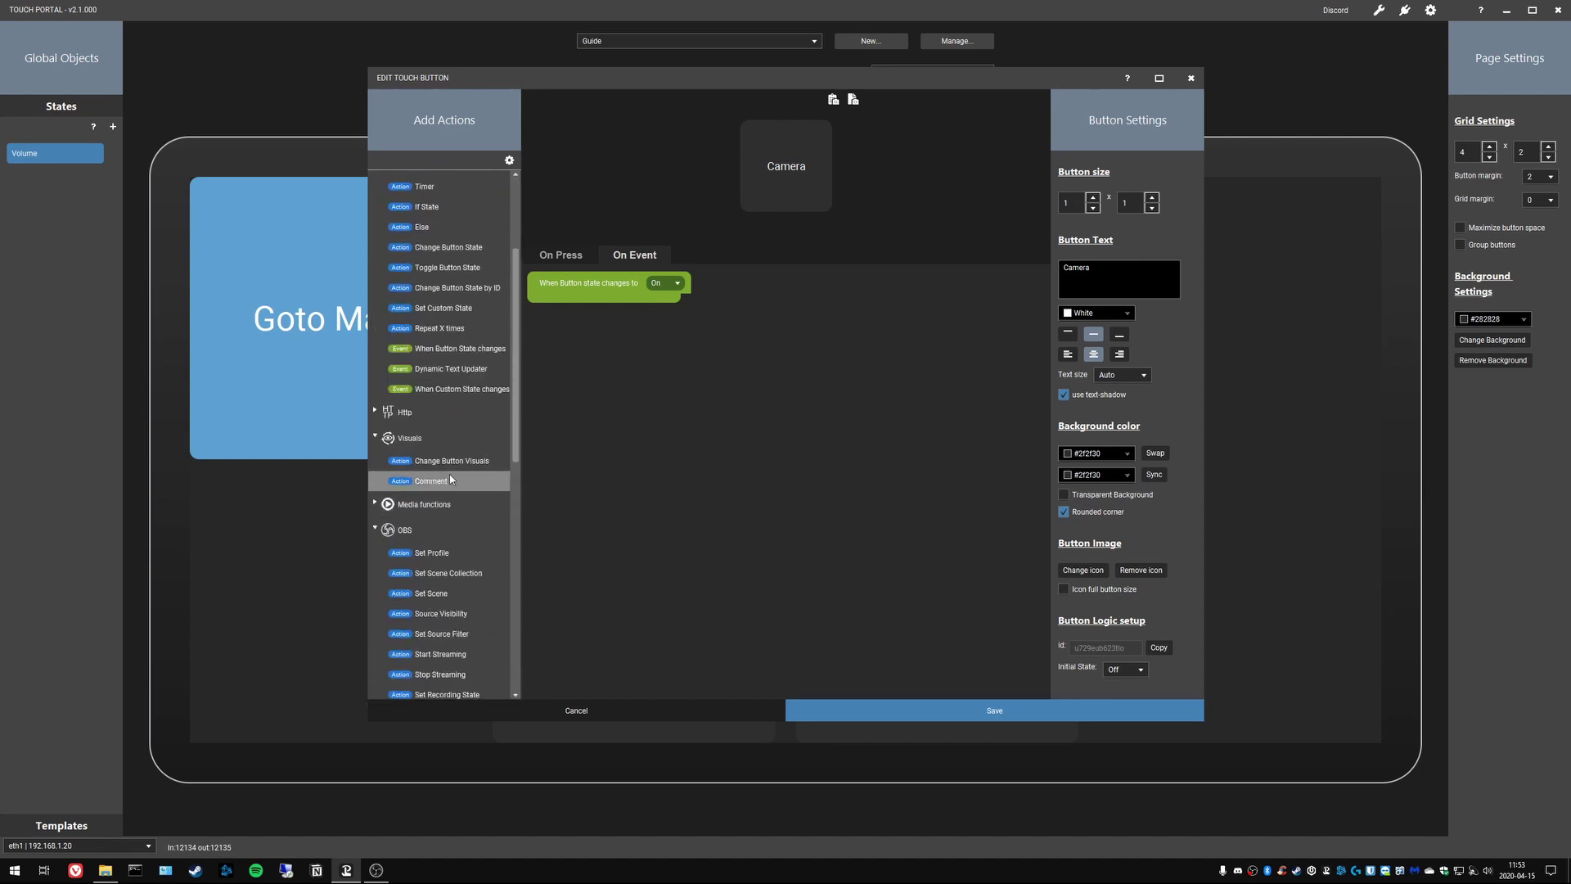
Step: Add a Change Button Visuals action to the On event with light grey #b3b3b3 background
double_click(447, 463)
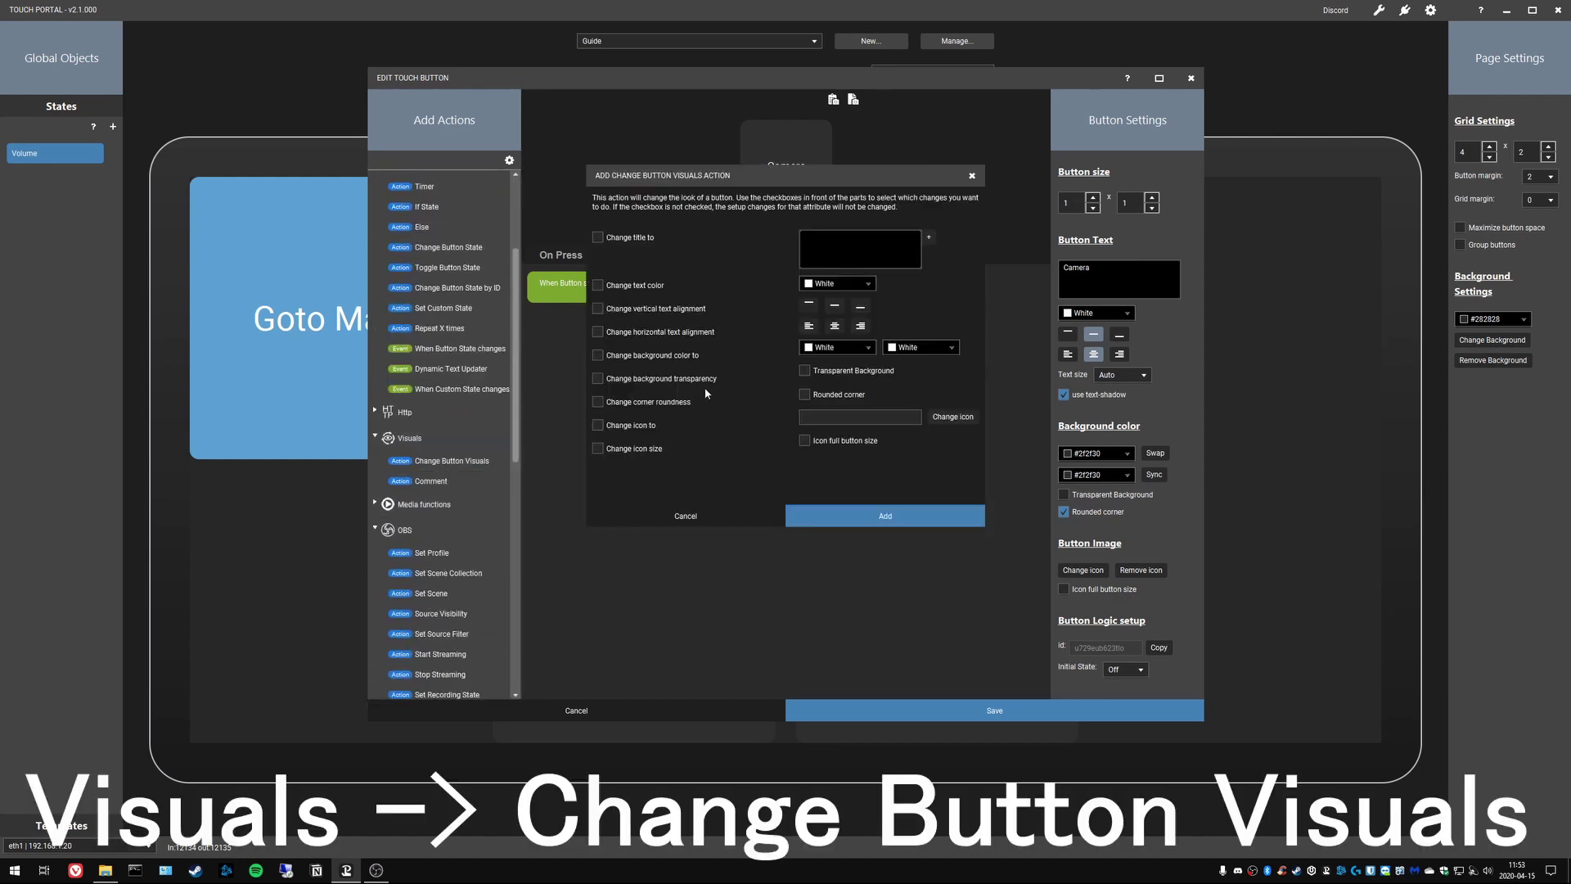
left_click(676, 356)
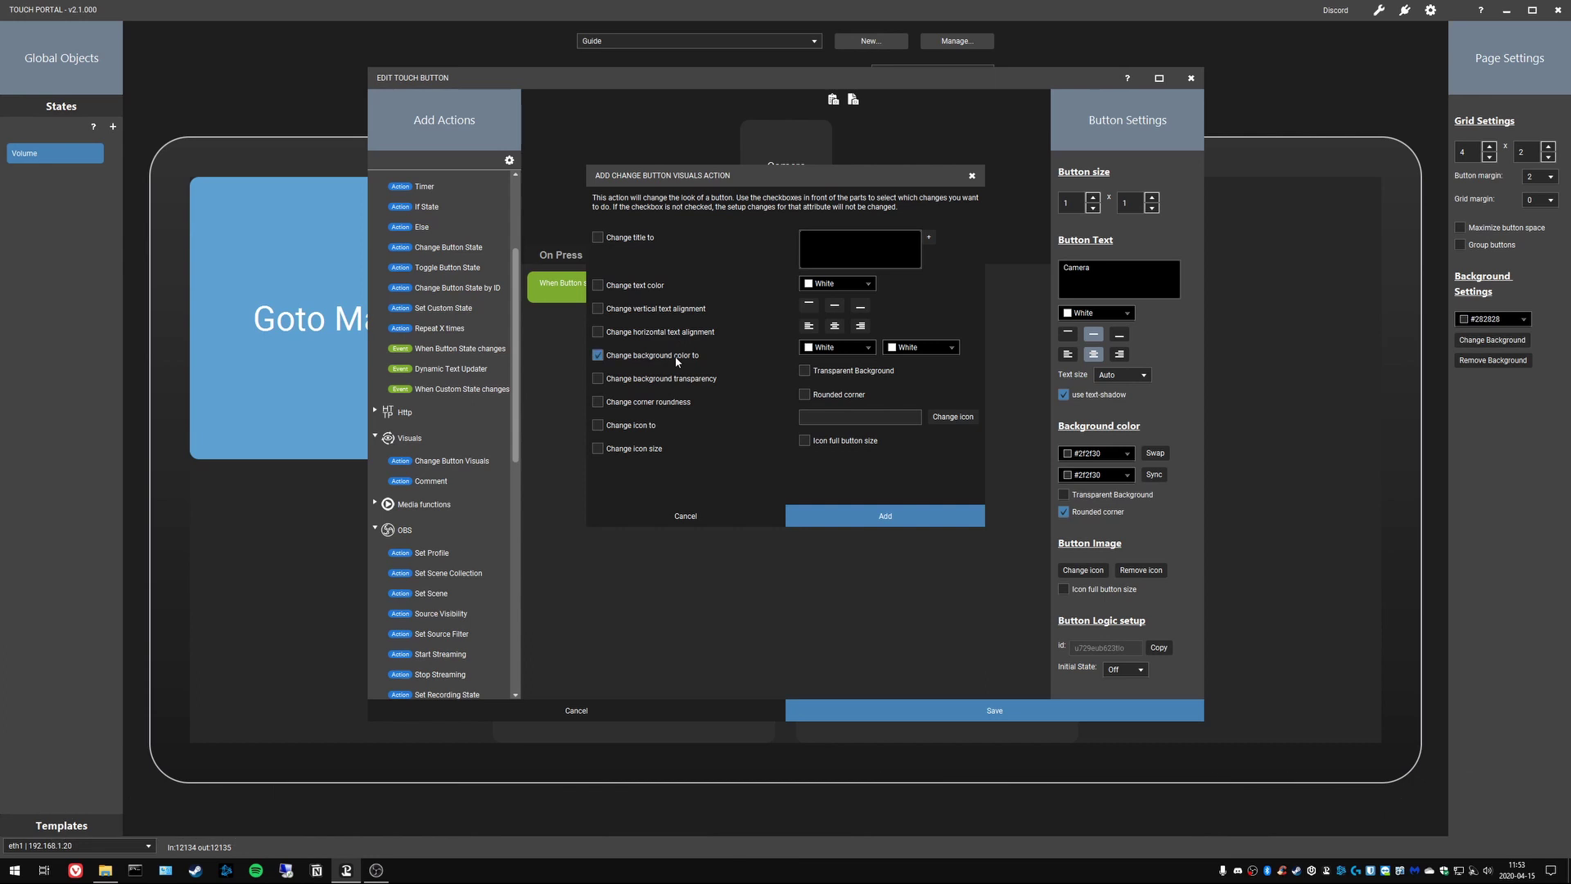
left_click(843, 351)
left_click(850, 366)
left_click(921, 348)
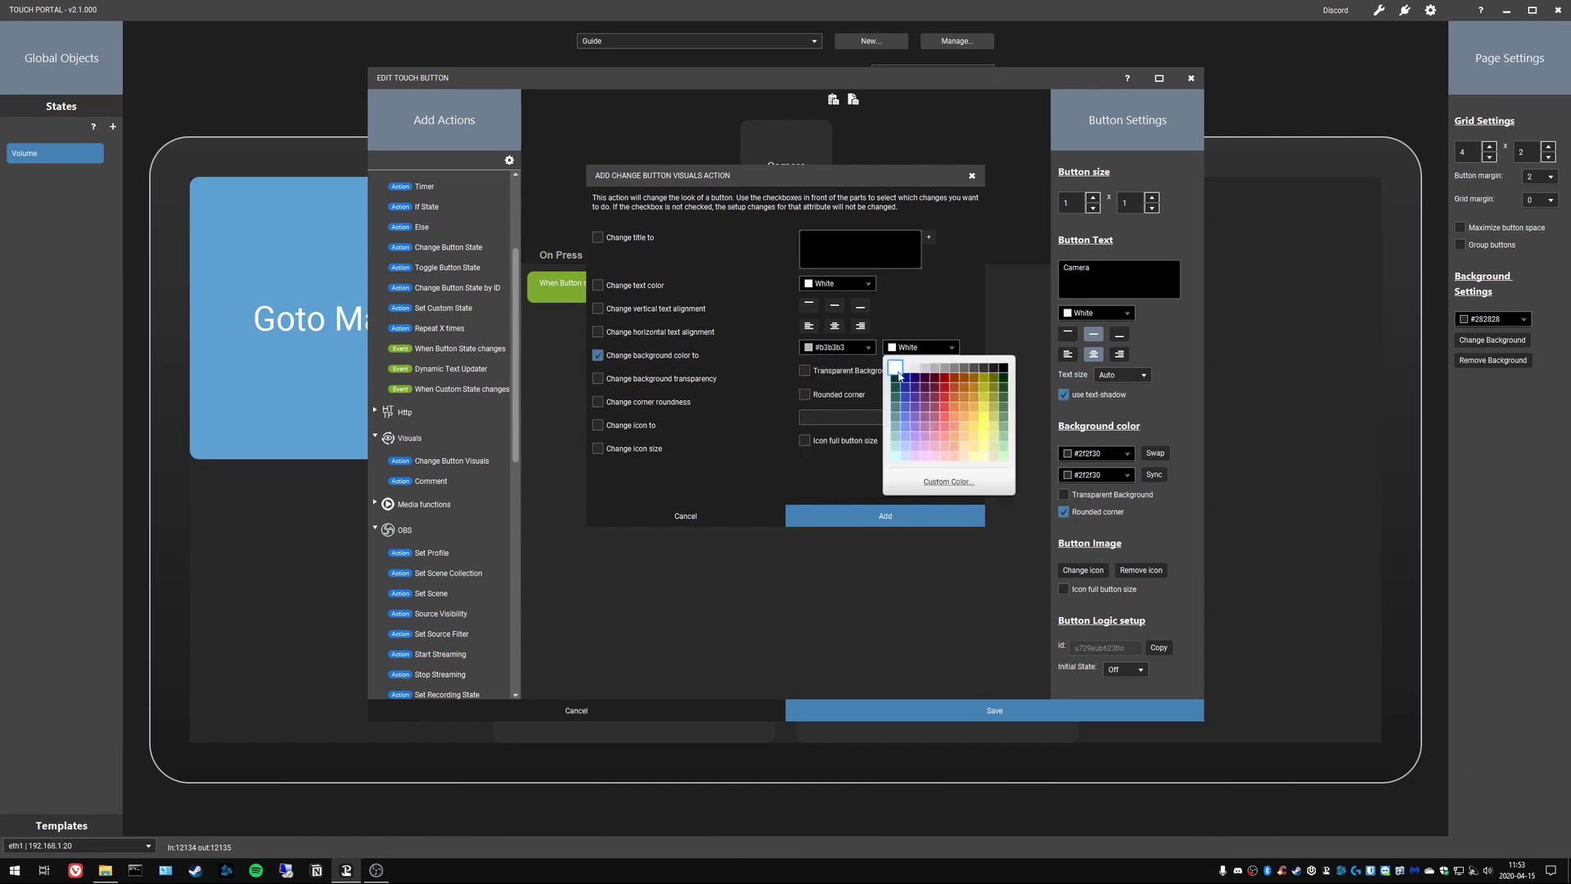
left_click(932, 369)
left_click(884, 515)
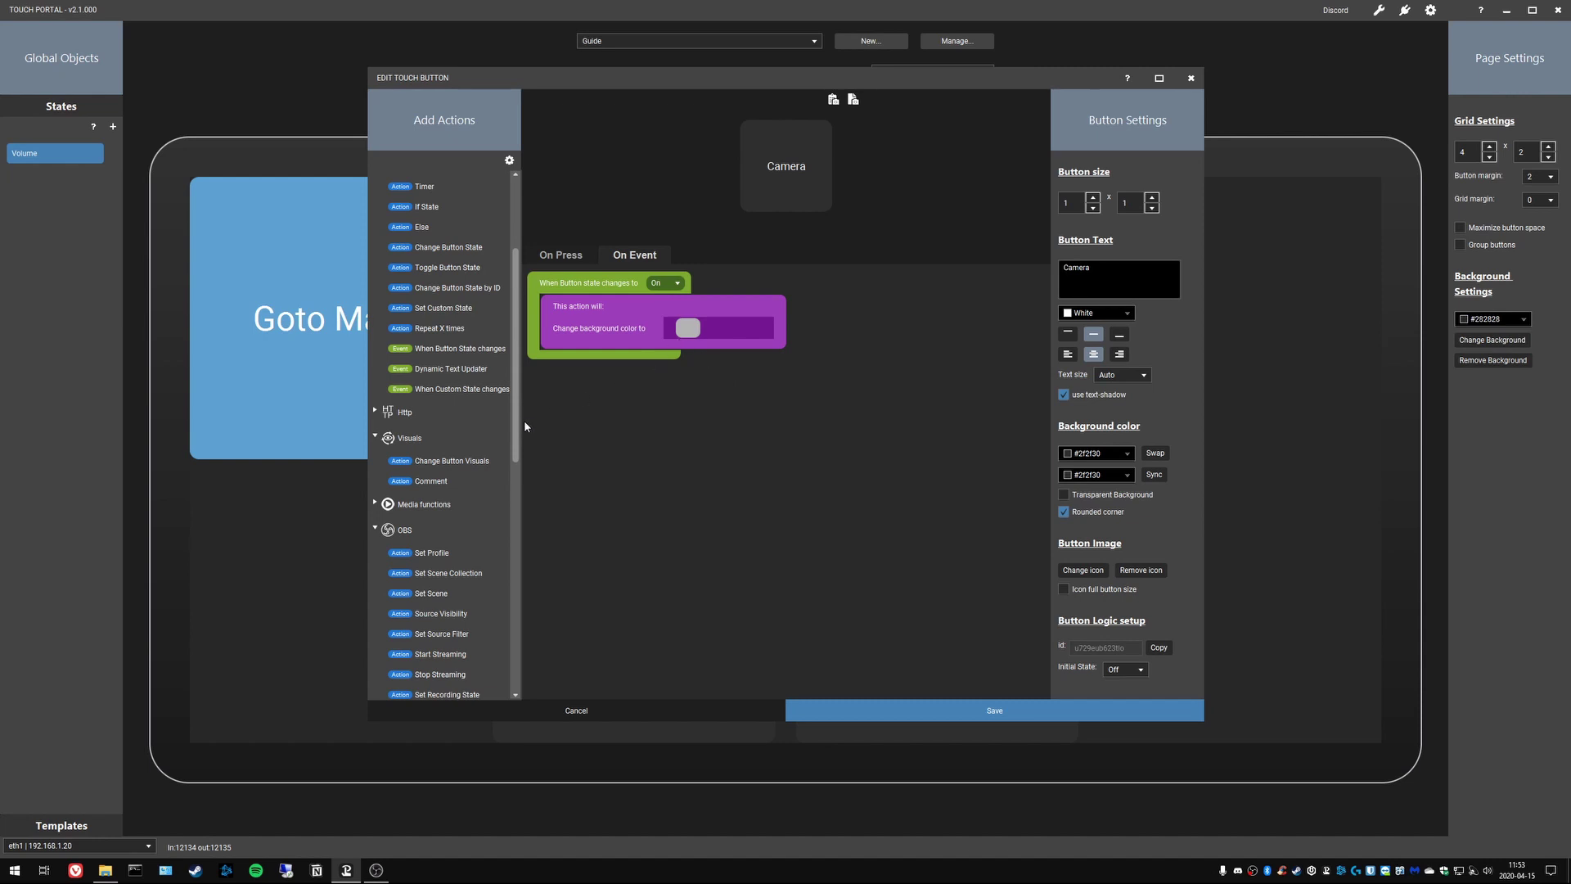
Step: Add an Off event that sets the background to dark grey #4d4d4d, then save the button
double_click(458, 350)
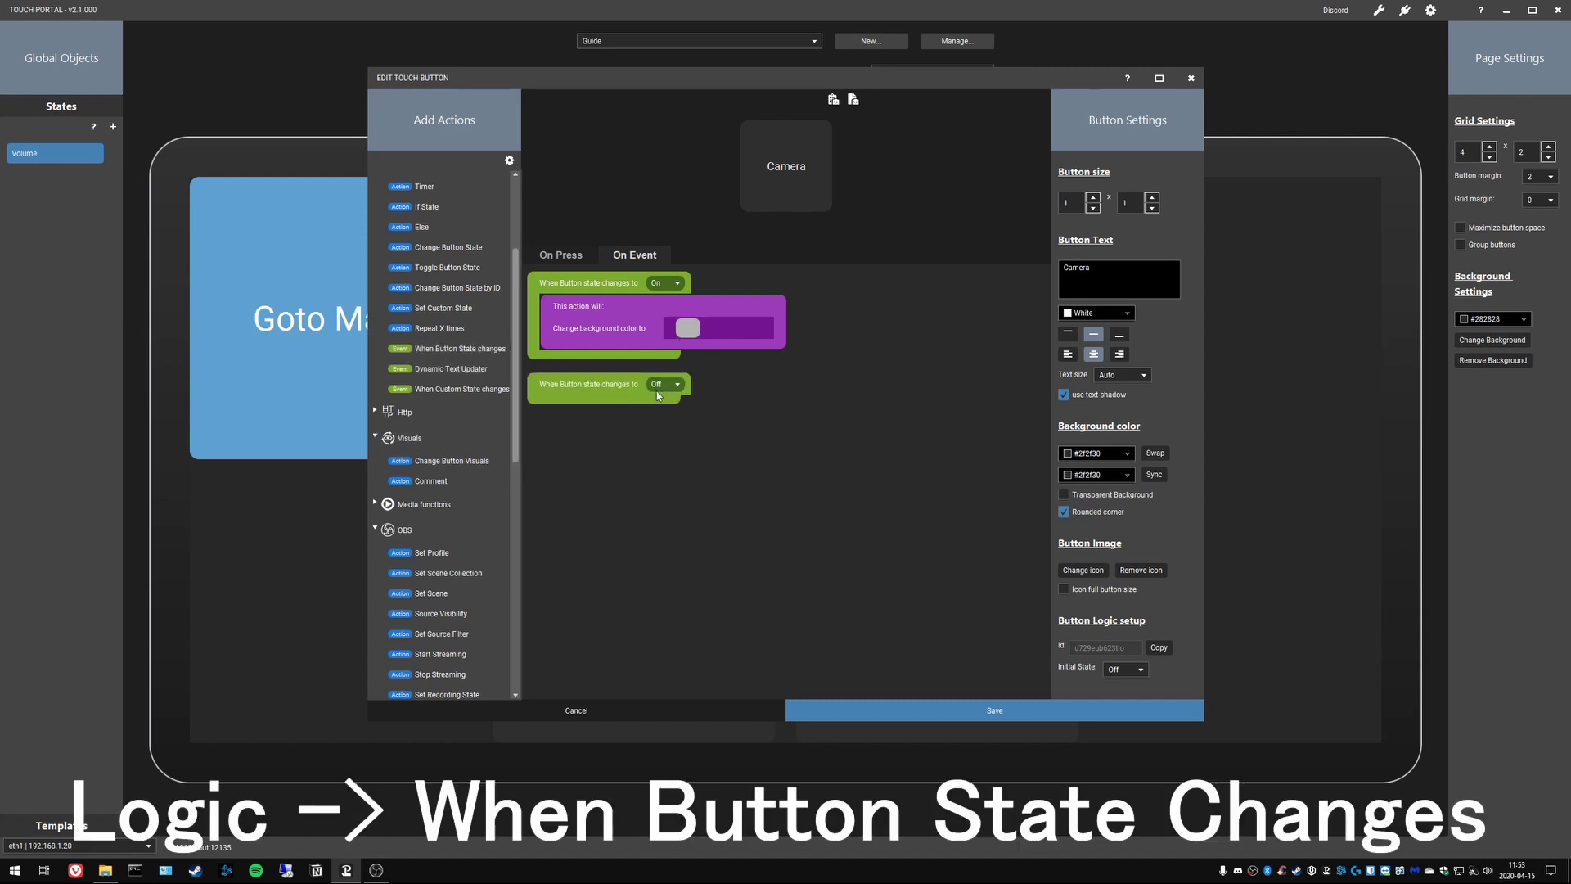
scroll(490, 508, "down", 2)
left_click_drag(450, 375, 605, 393)
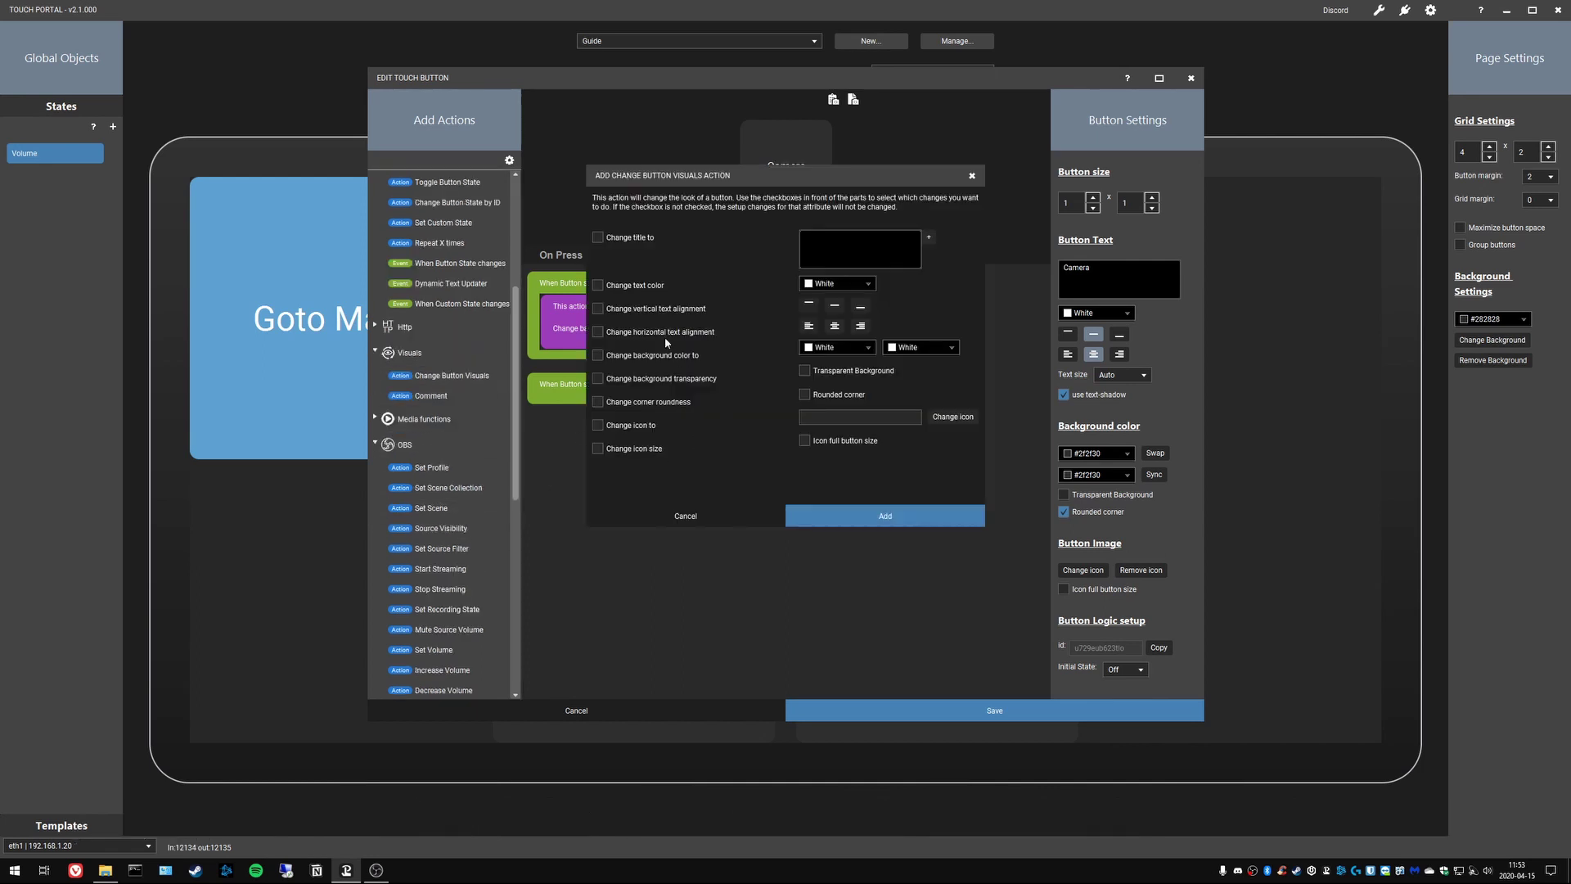
left_click(597, 355)
left_click(837, 347)
left_click(893, 368)
left_click(898, 350)
left_click(956, 421)
left_click(870, 511)
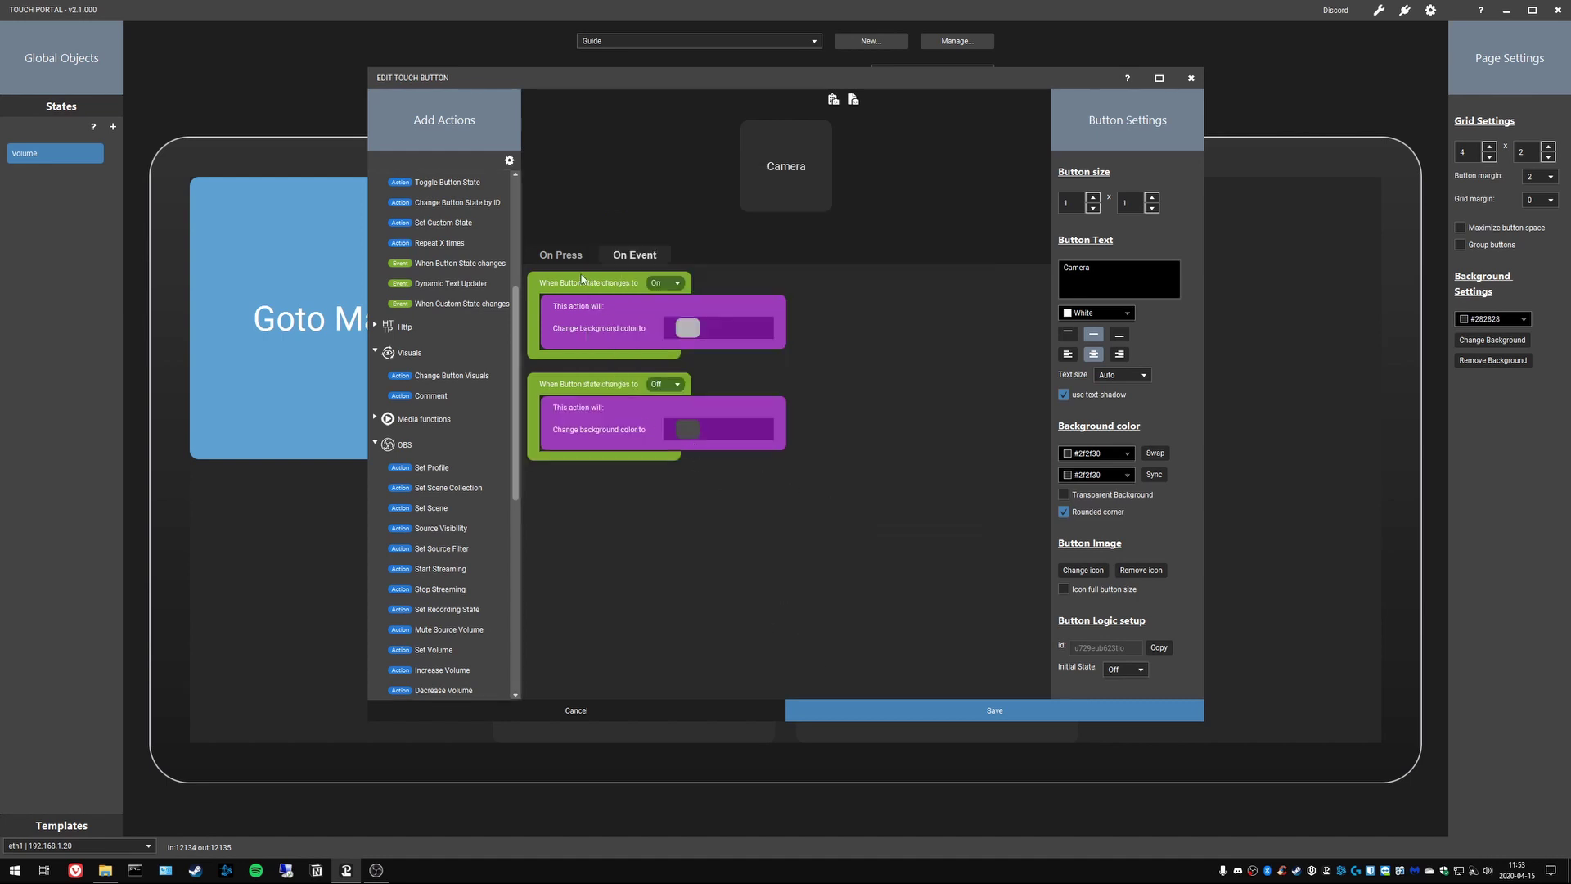
left_click(917, 710)
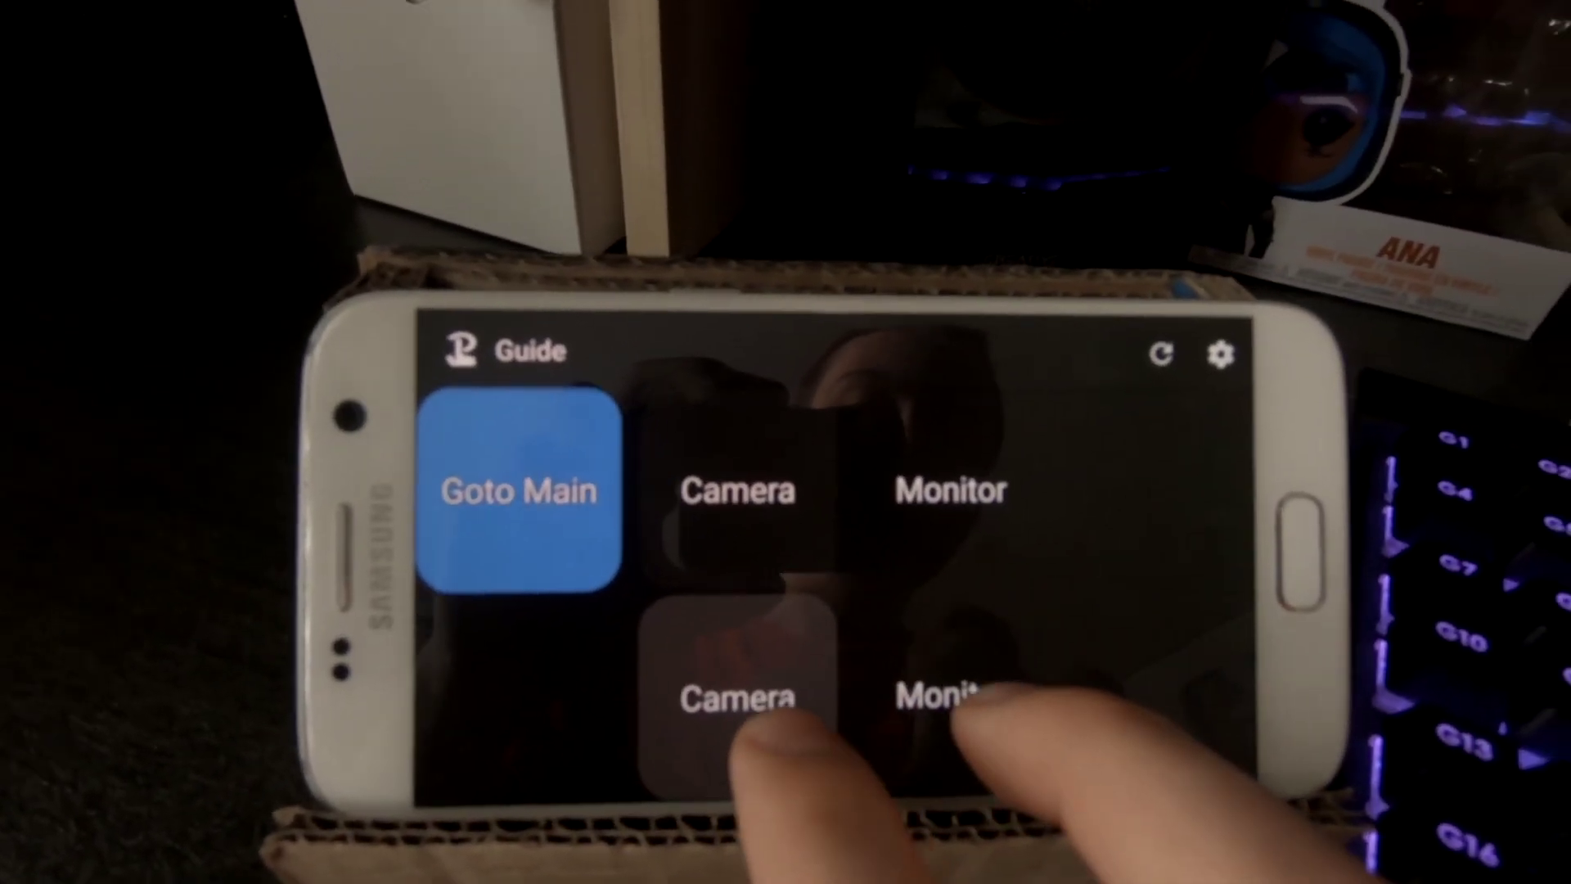
Step: Tap the lower Camera button on the phone repeatedly to check it toggles between light and dark grey
left_click(843, 684)
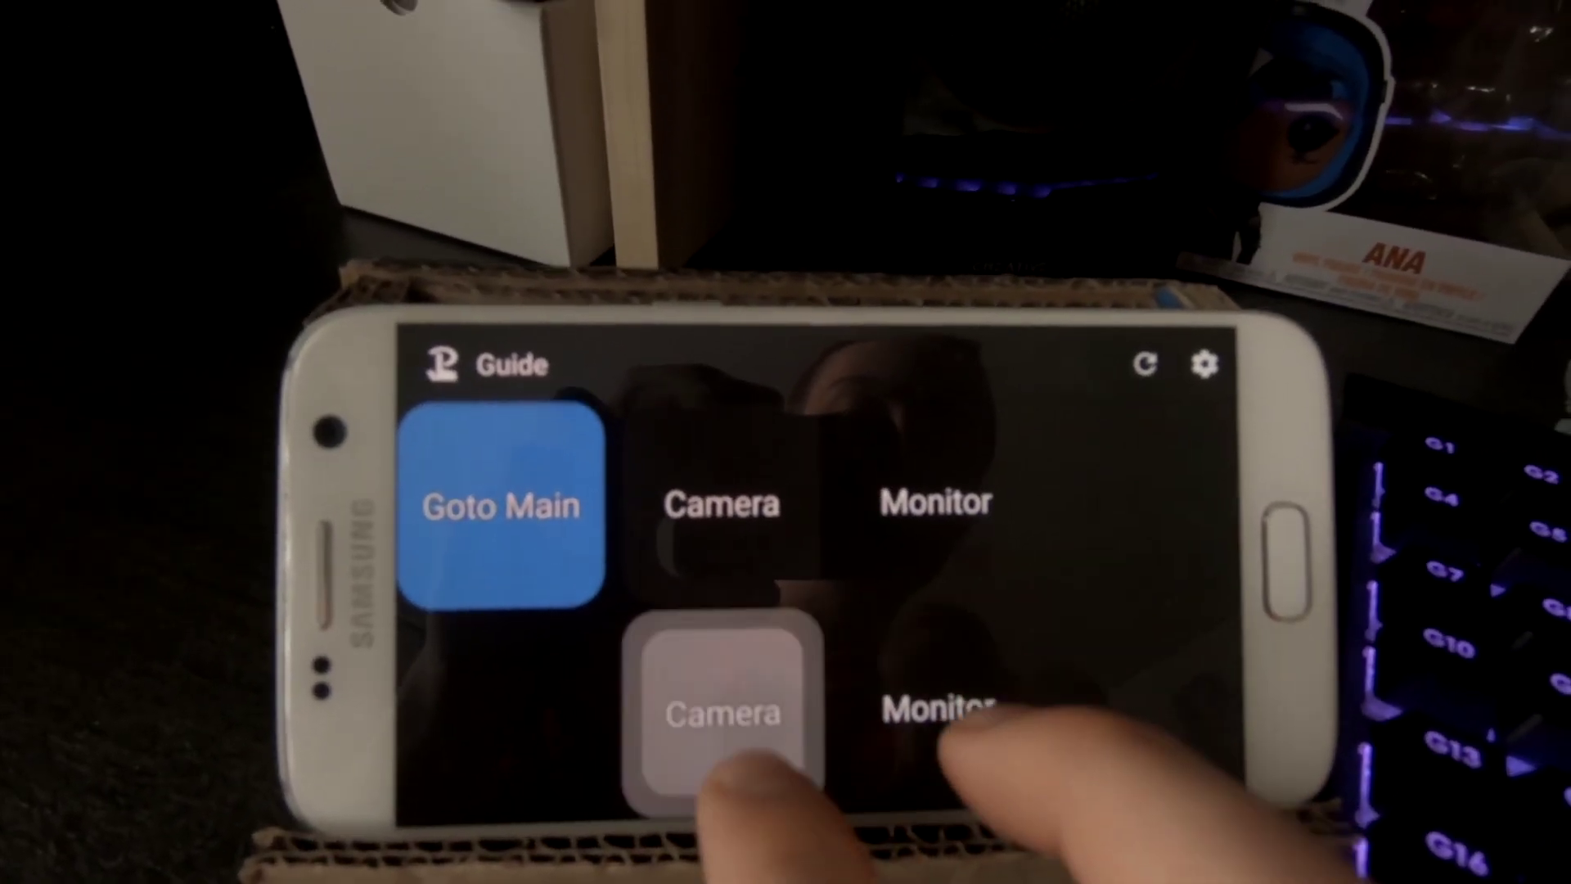
left_click(737, 761)
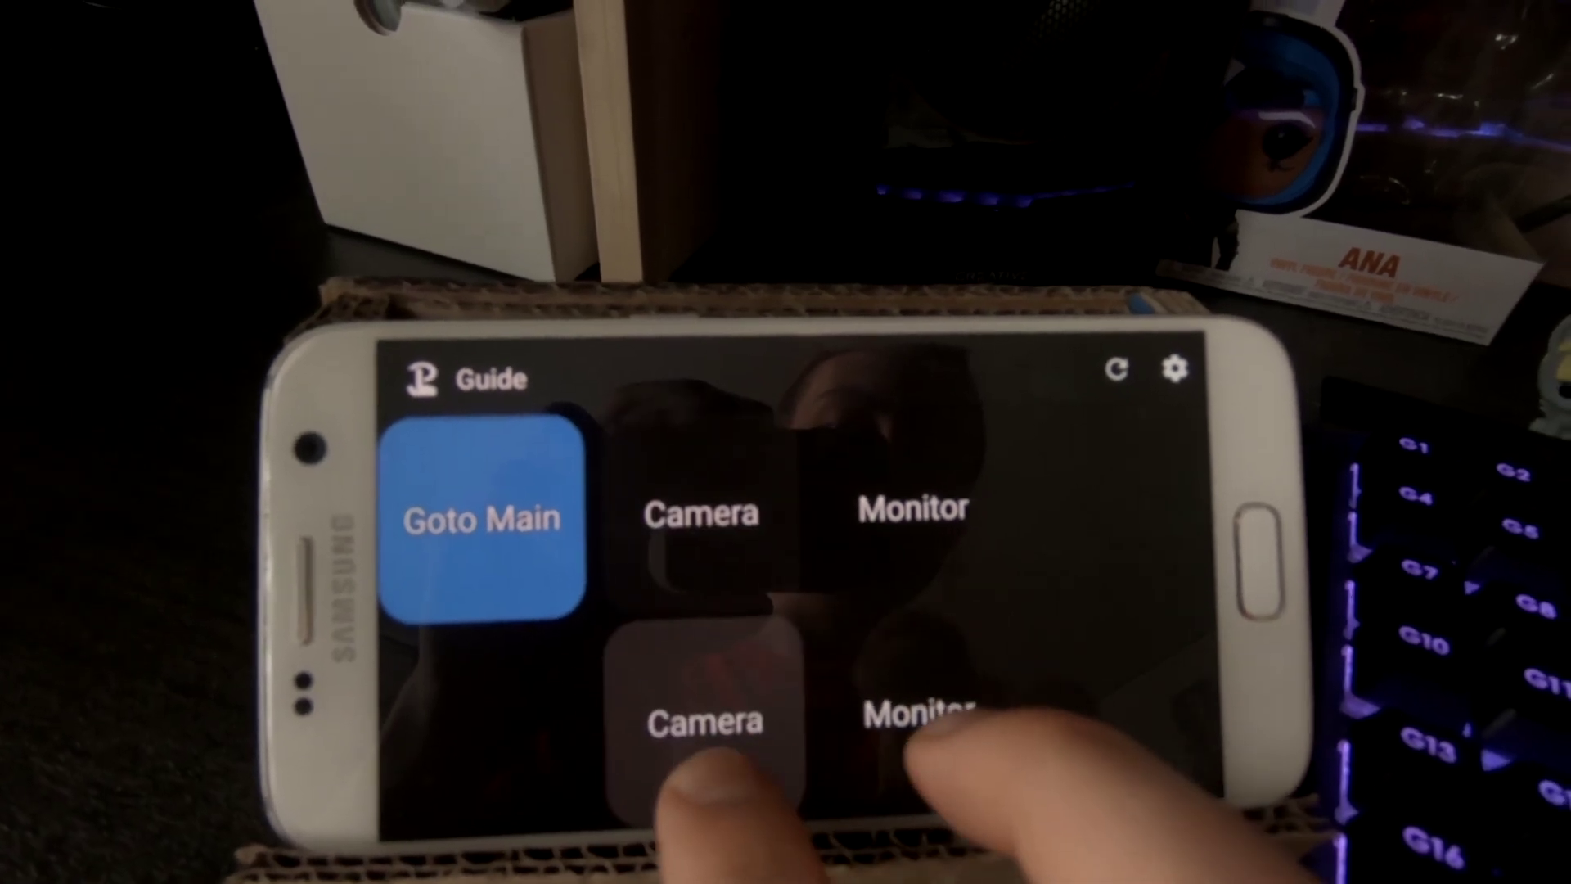
left_click(708, 753)
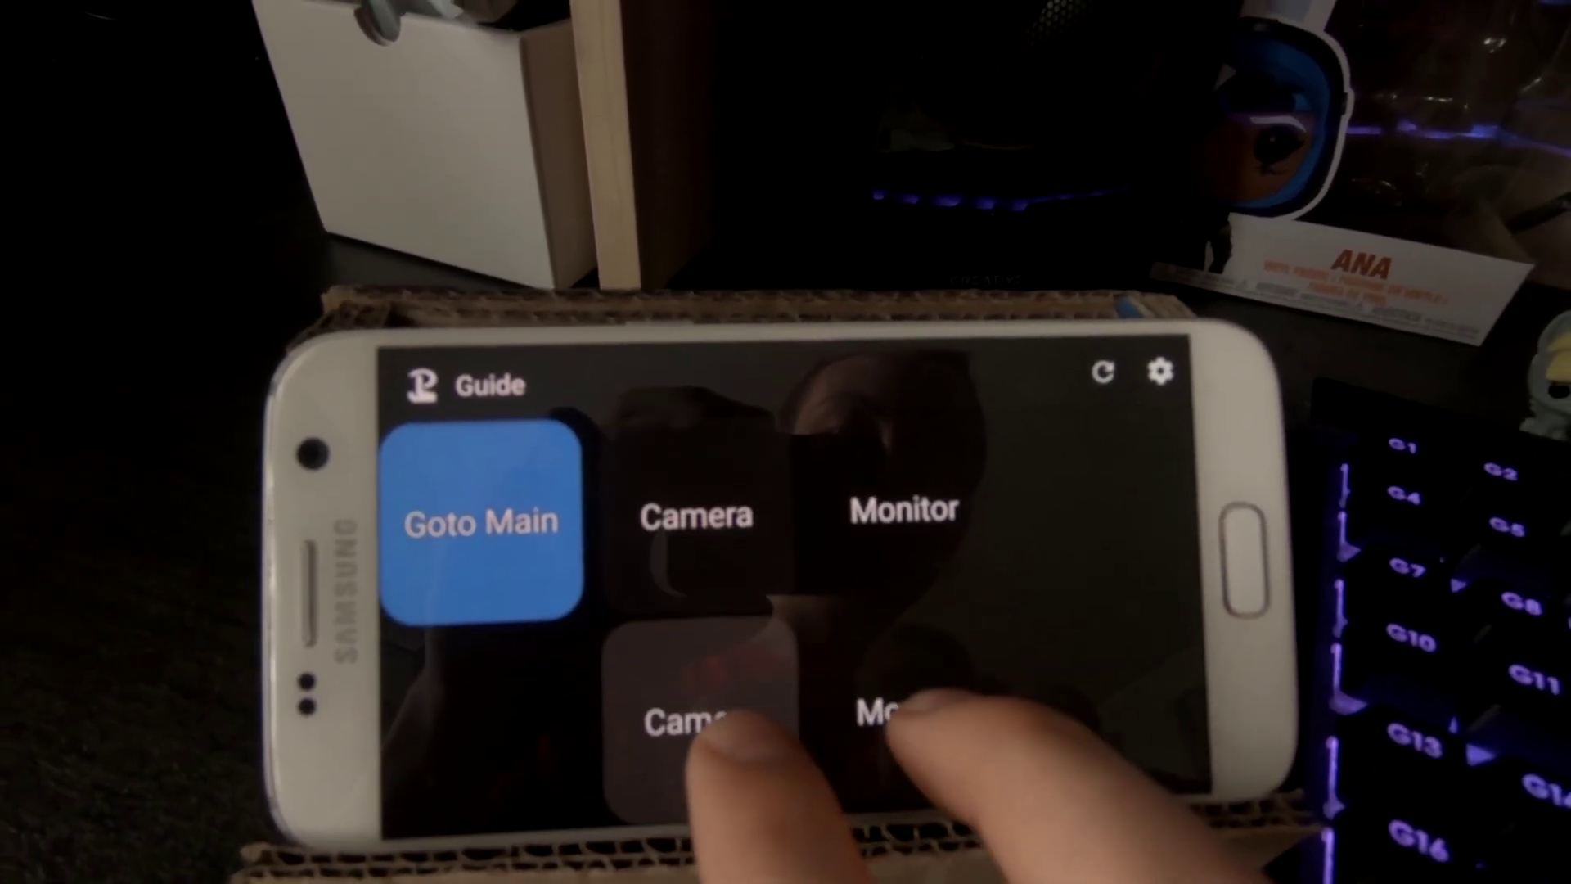
left_click(703, 728)
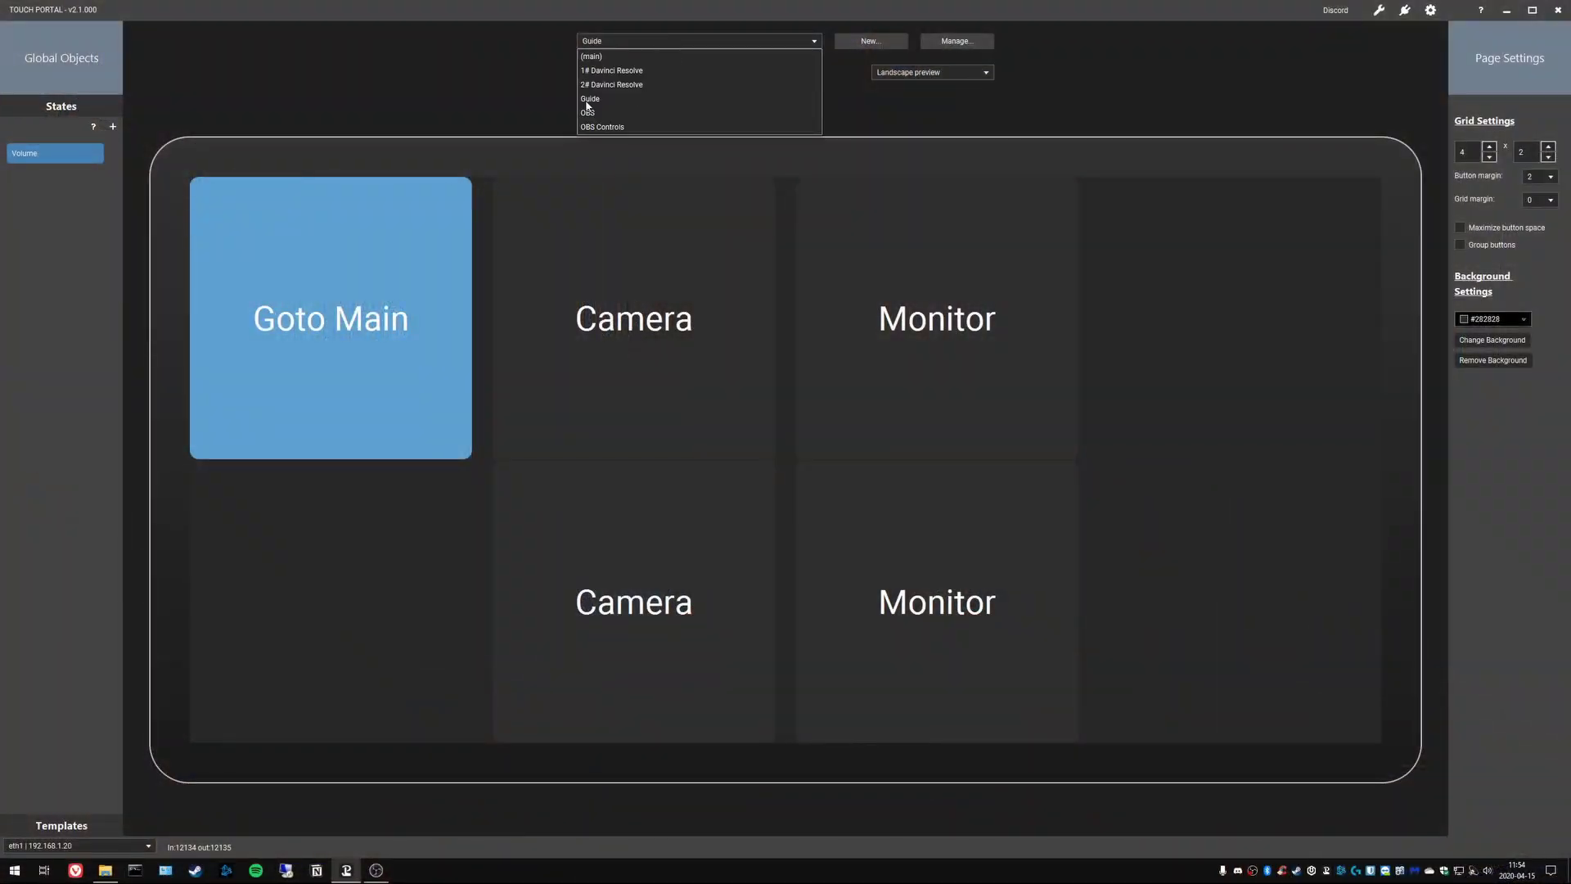
Step: Switch to the OBS page and open the record button's editor to view its On Press logic
left_click(589, 110)
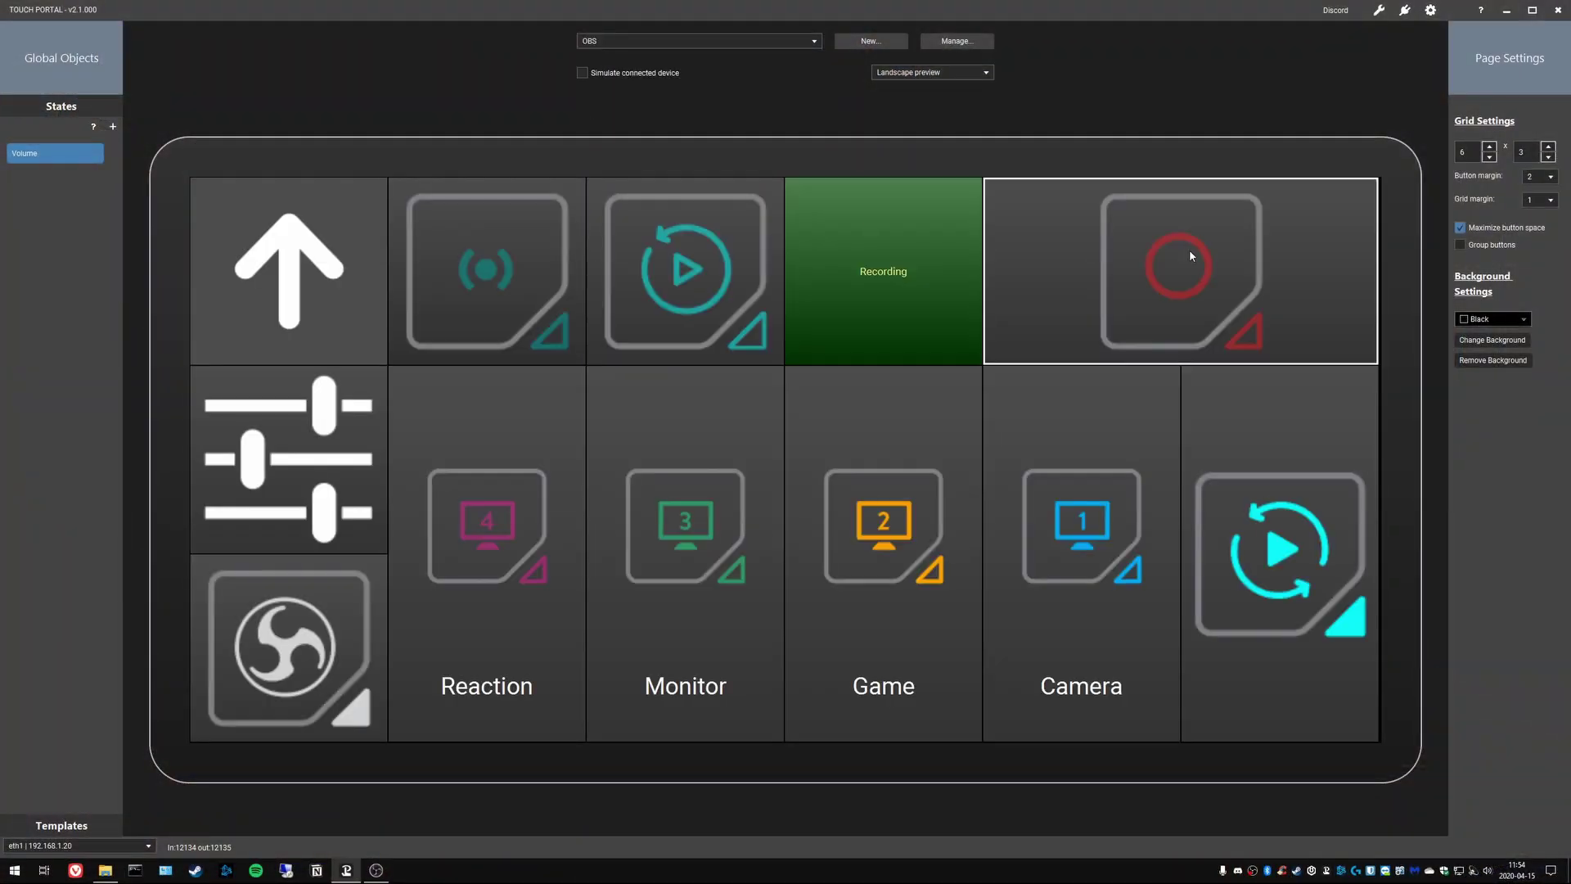
left_click(1154, 291)
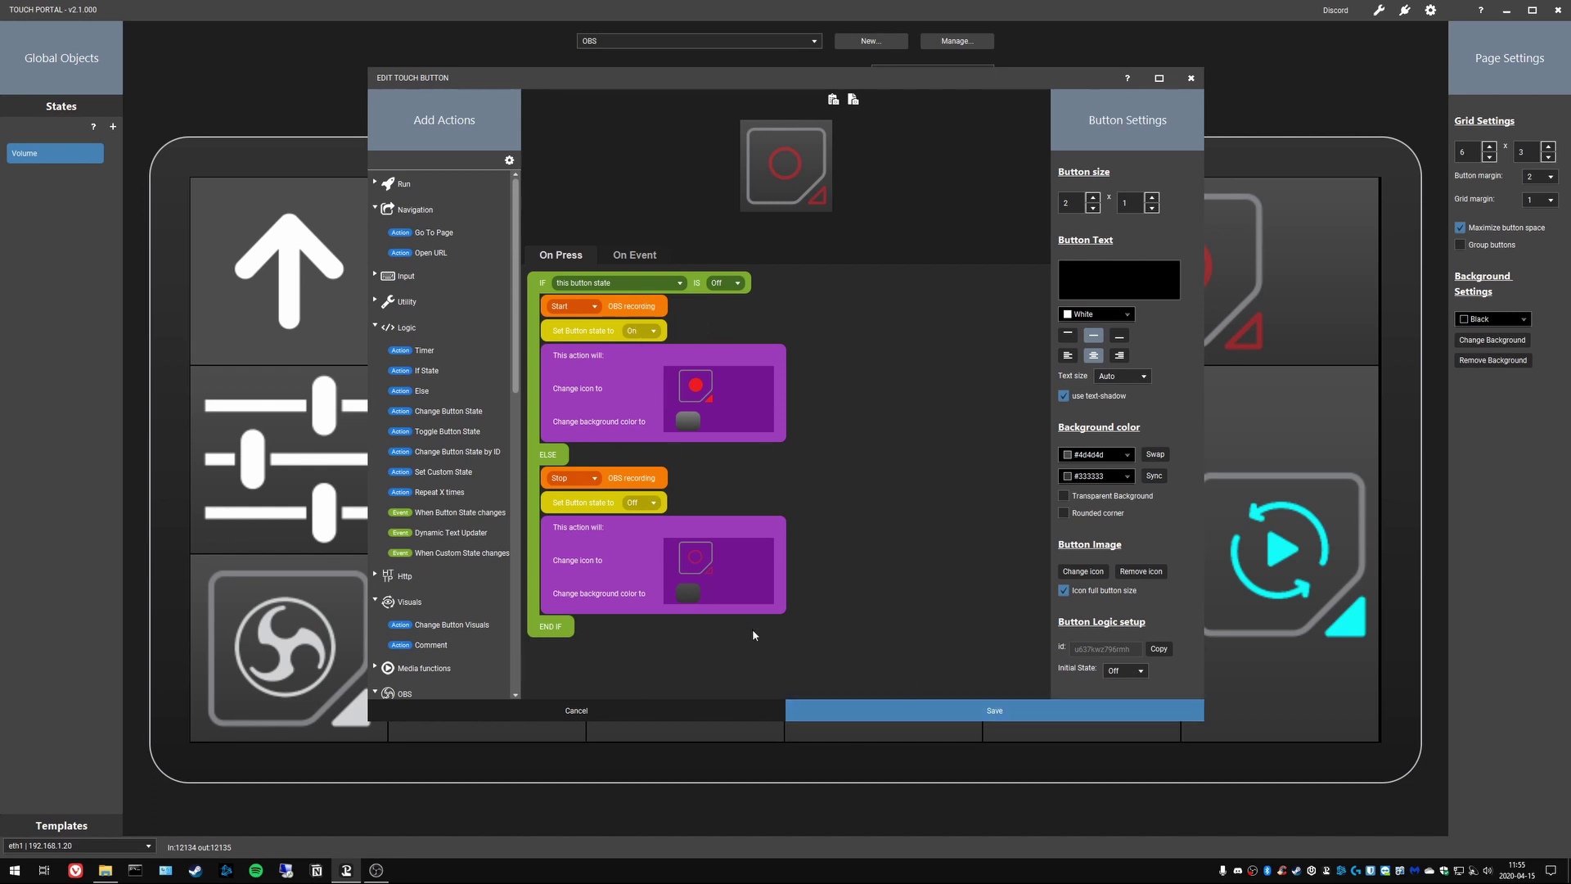
Step: Save and close the record button's editor, returning to the OBS button grid
left_click(871, 709)
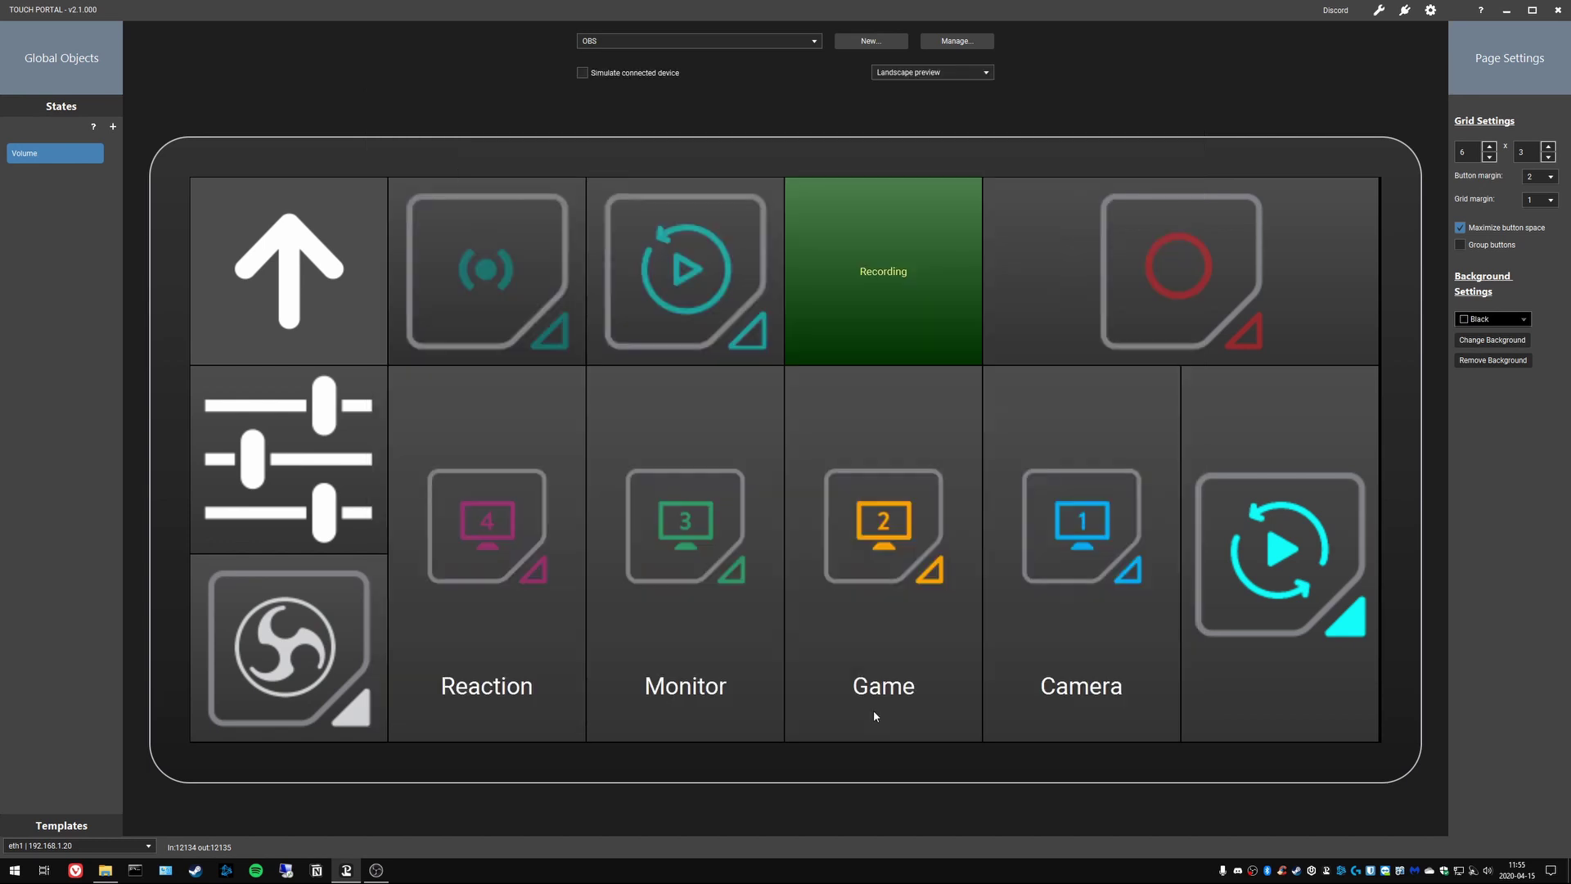